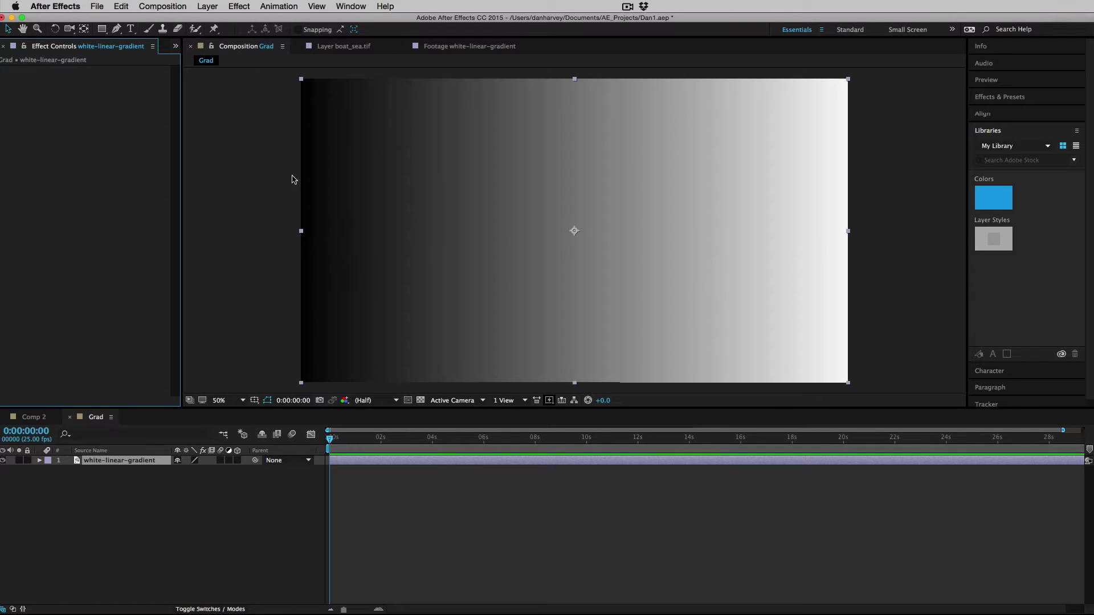
# - Apply BCC Videoscope from BCC10 Color & Tone to the gradient layer
pyautogui.click(235, 6)
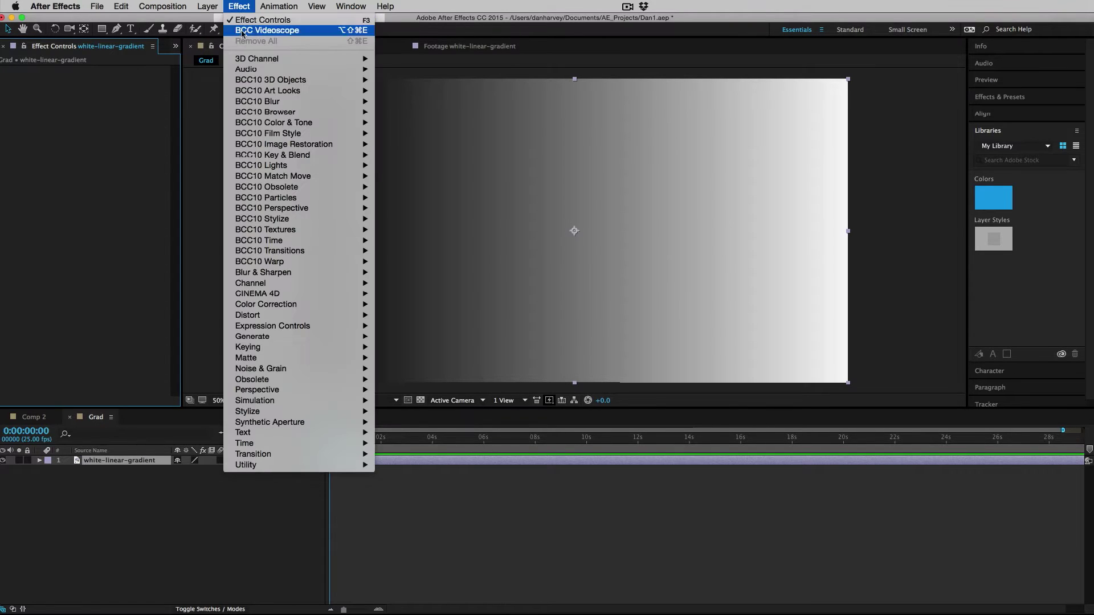
pyautogui.moveTo(320, 122)
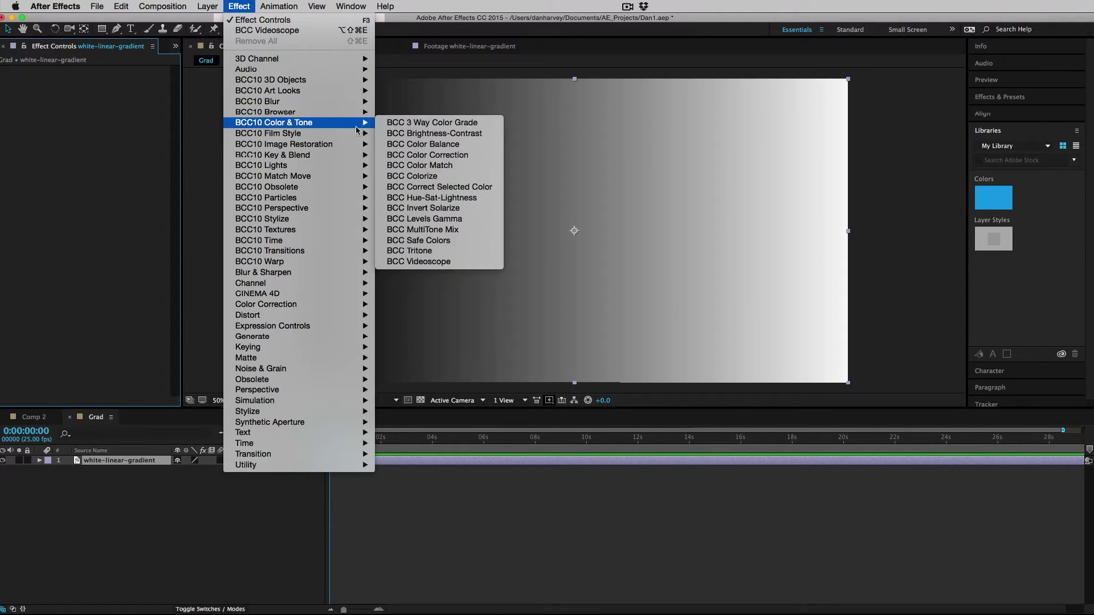
pyautogui.click(463, 266)
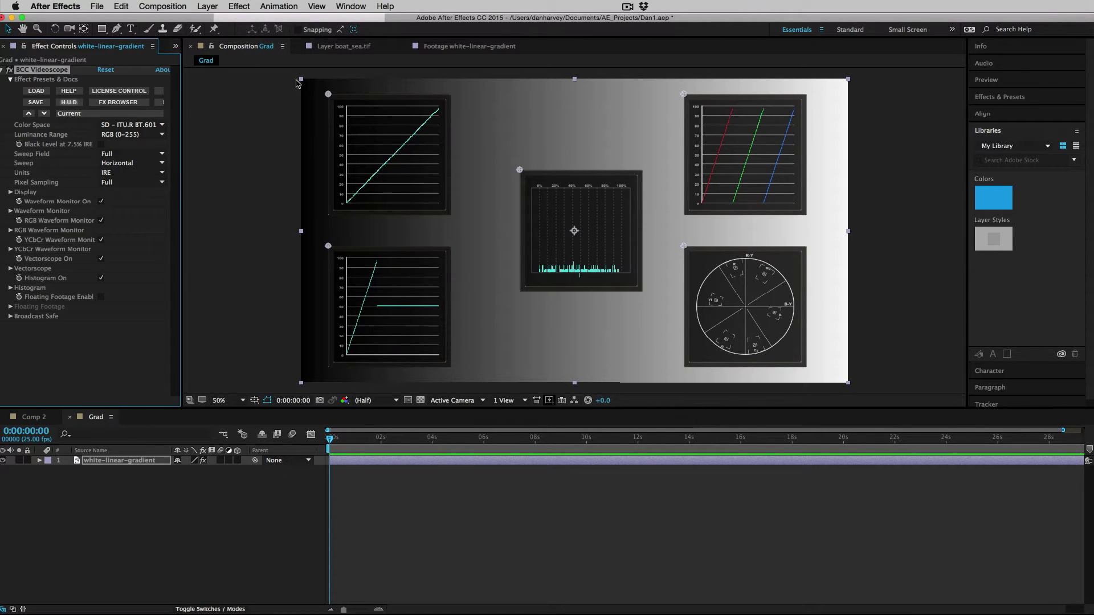
# - Load the Large-LumaWaveformFloatImage2 preset and nudge the floating scope slightly down
pyautogui.click(126, 103)
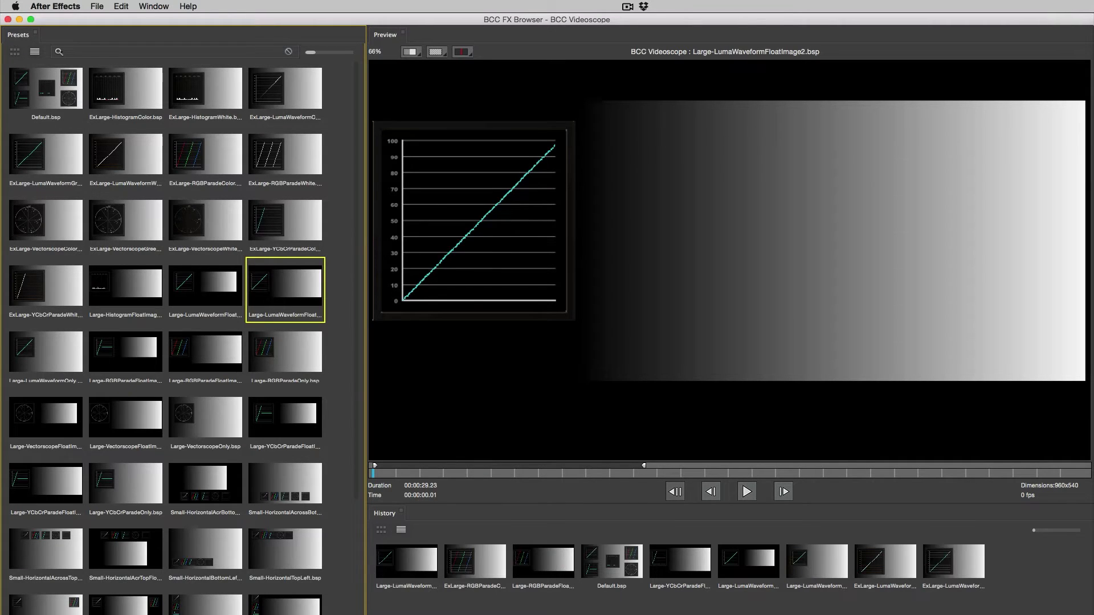
pyautogui.doubleClick(269, 293)
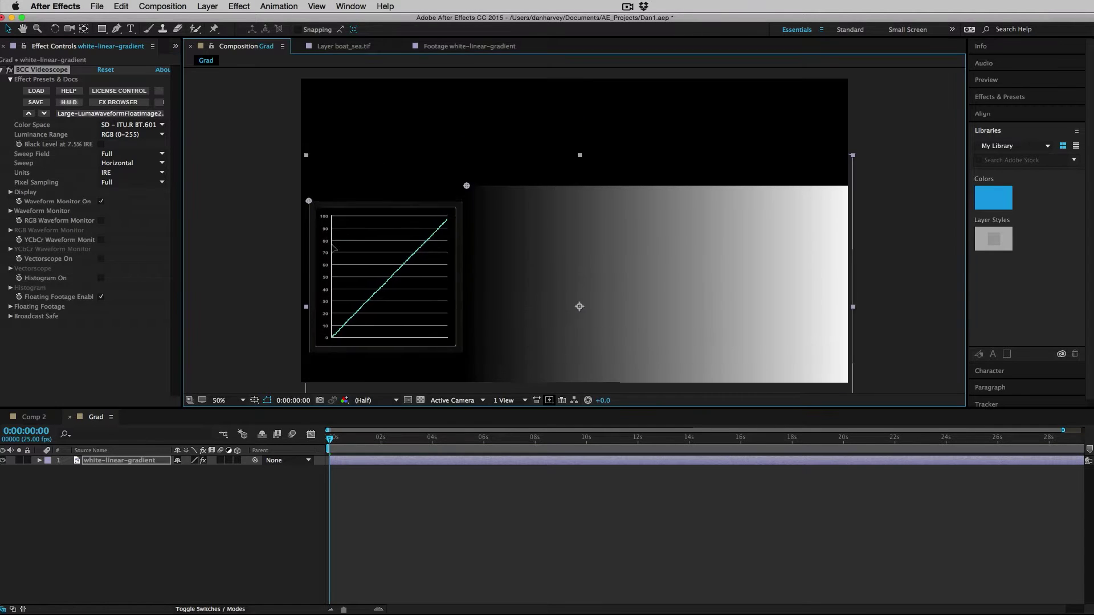
pyautogui.moveTo(304, 129)
pyautogui.moveTo(304, 129)
pyautogui.mouseDown()
pyautogui.moveTo(314, 194)
pyautogui.moveTo(314, 125)
pyautogui.moveTo(307, 140)
pyautogui.mouseUp()
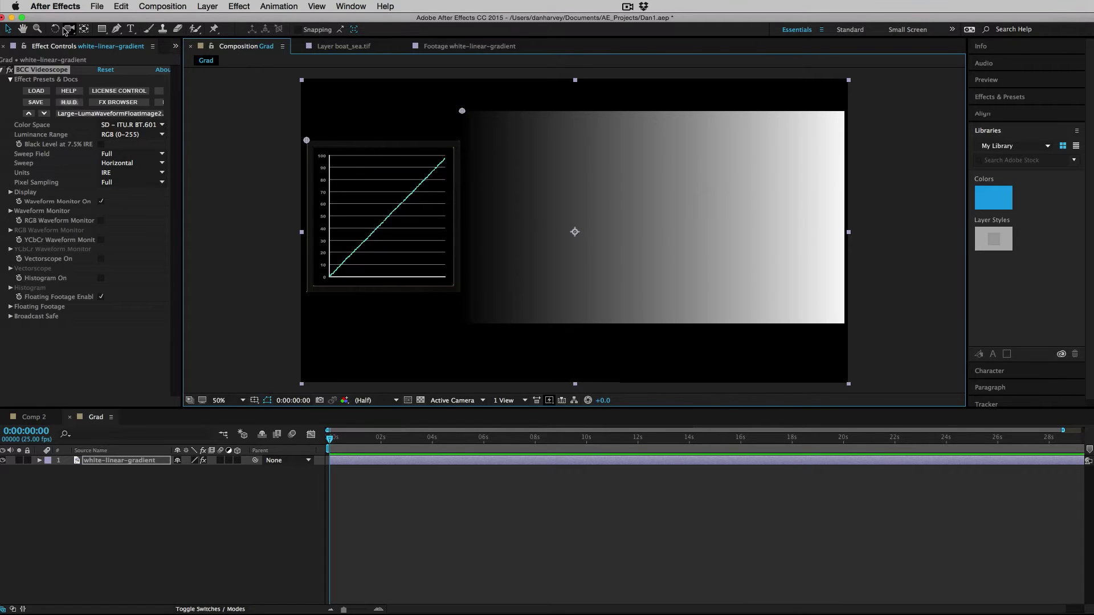
pyautogui.click(91, 6)
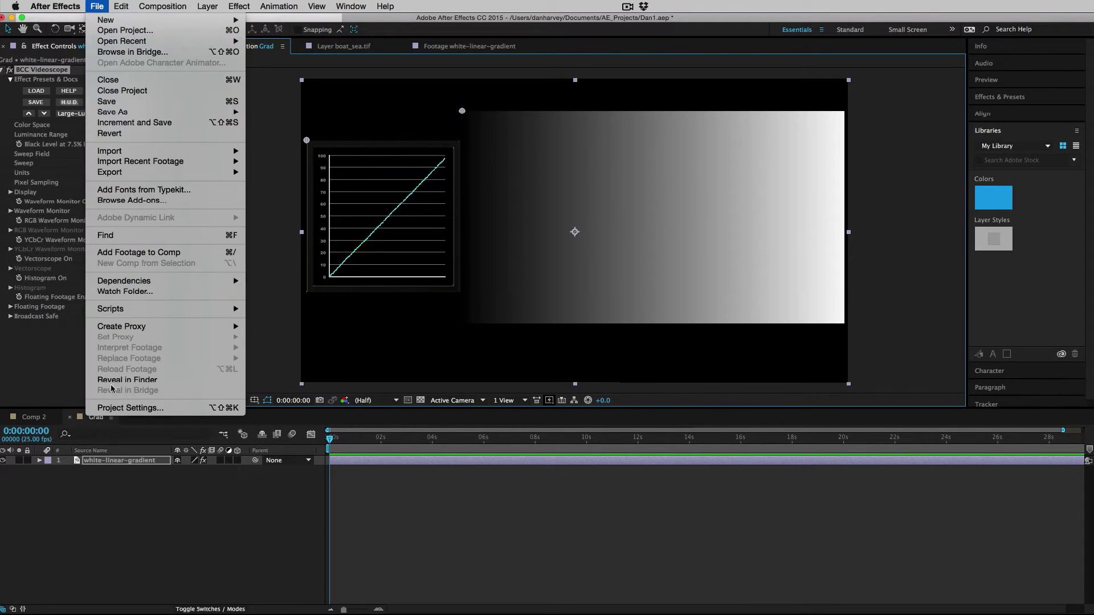
pyautogui.click(115, 408)
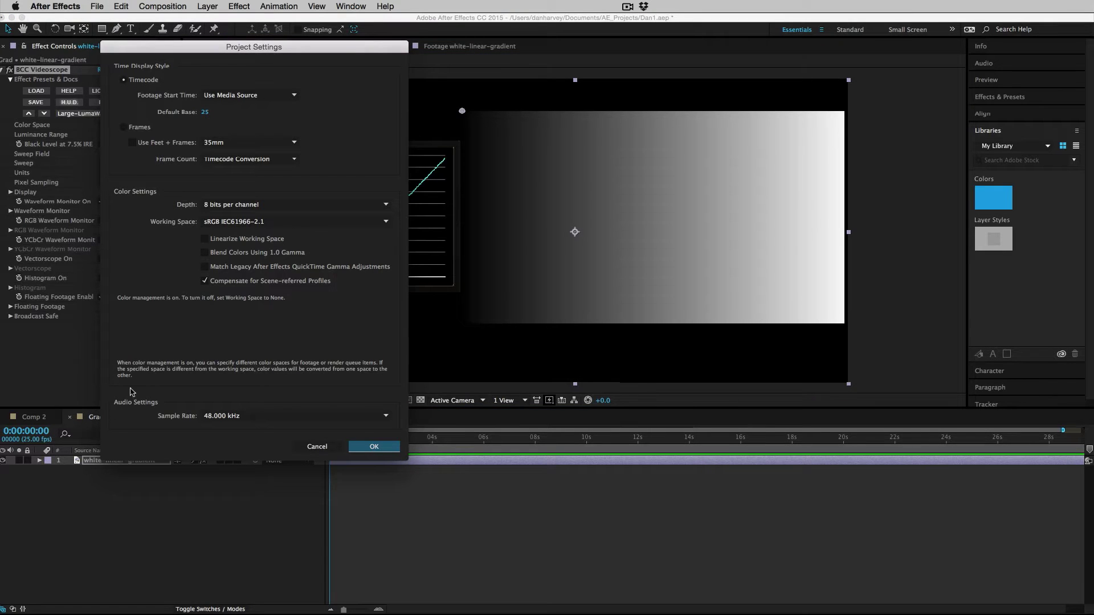
pyautogui.click(254, 222)
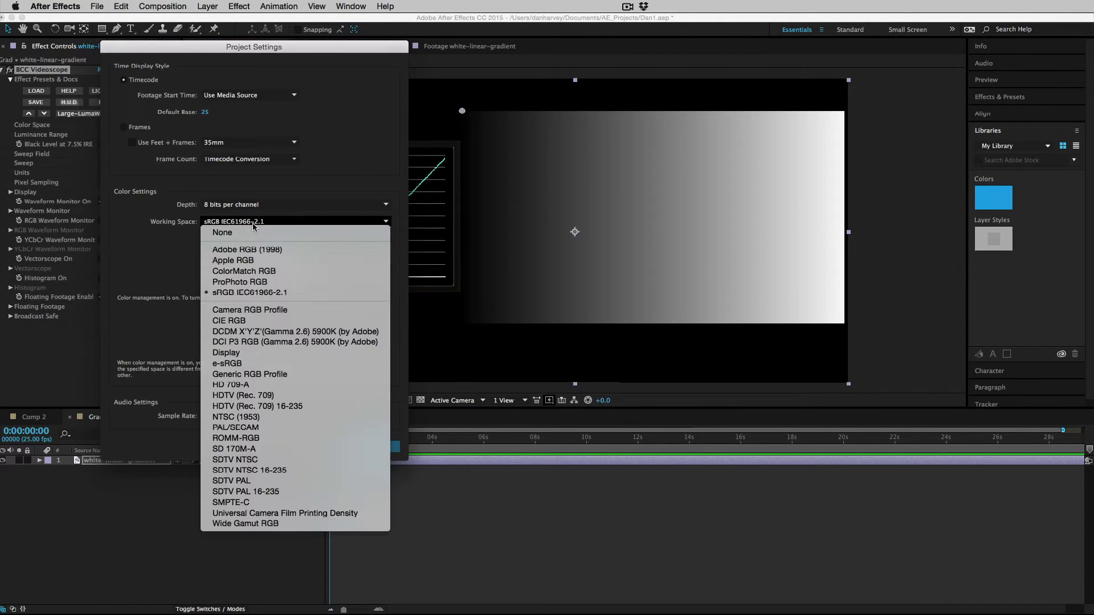
pyautogui.click(282, 406)
pyautogui.click(376, 447)
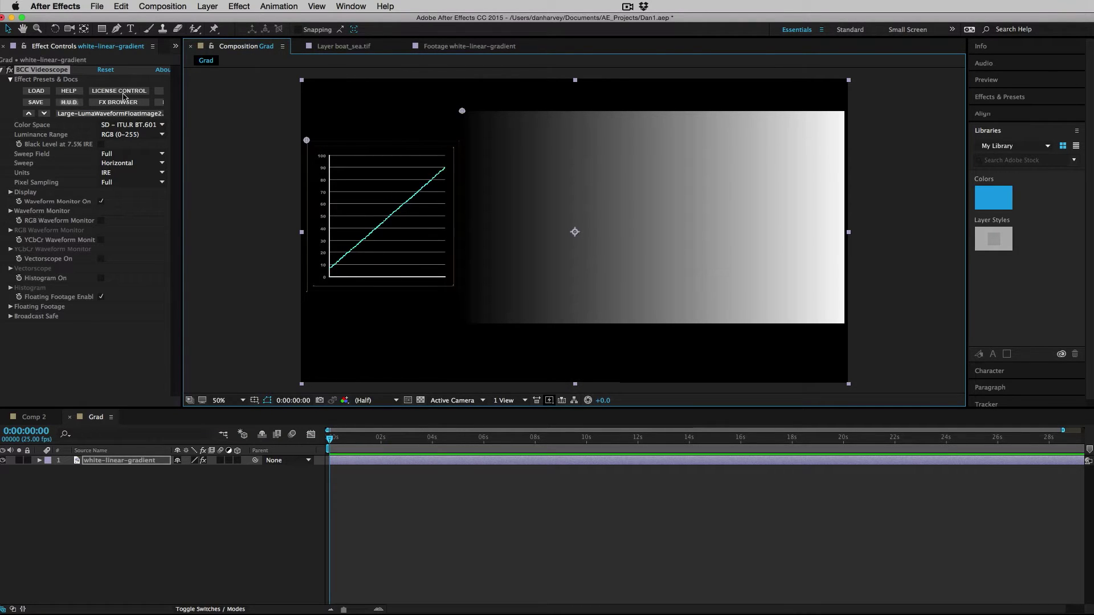
pyautogui.click(98, 6)
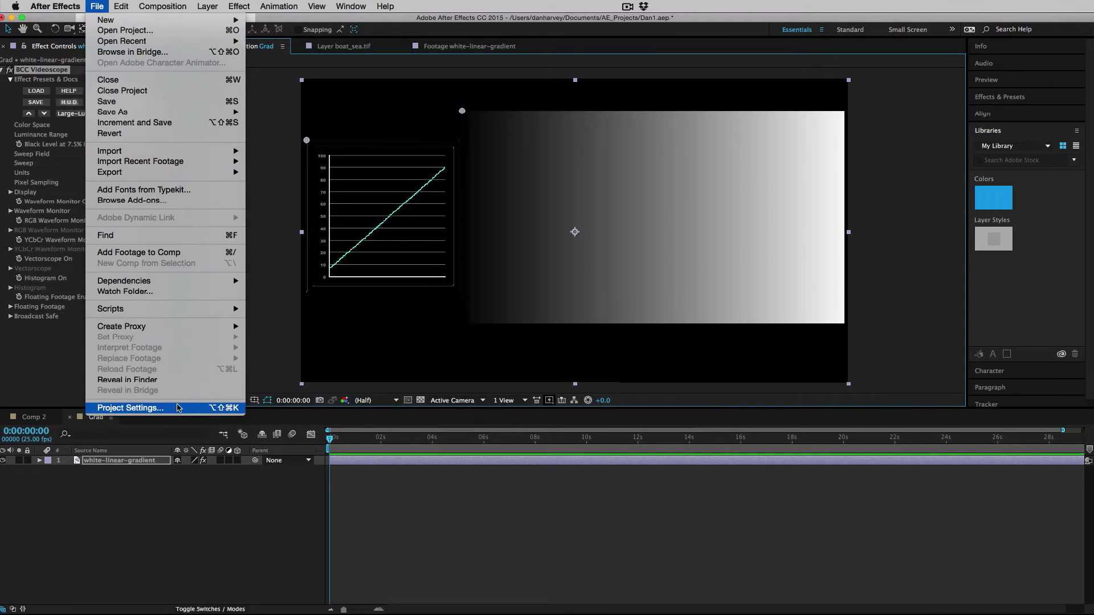
pyautogui.click(177, 407)
pyautogui.click(239, 223)
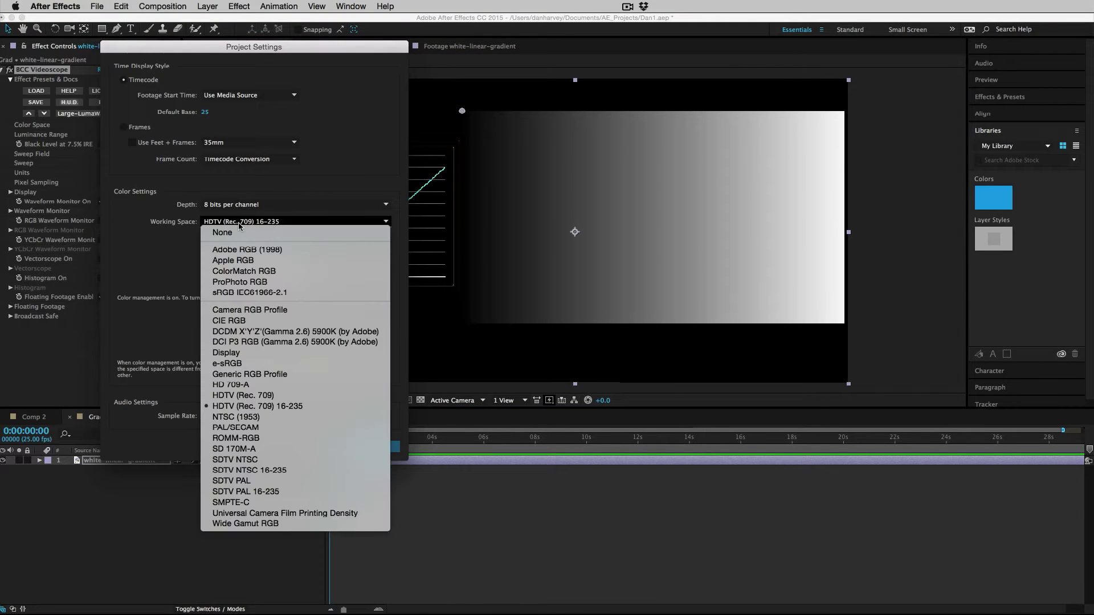
pyautogui.click(245, 293)
pyautogui.click(375, 447)
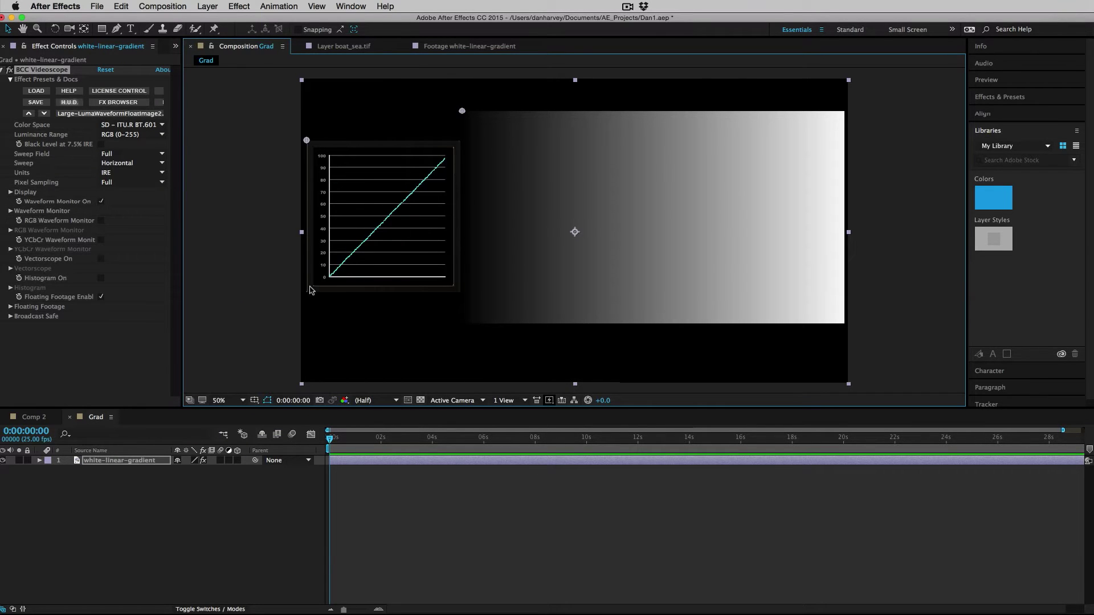
pyautogui.click(133, 135)
pyautogui.click(133, 135)
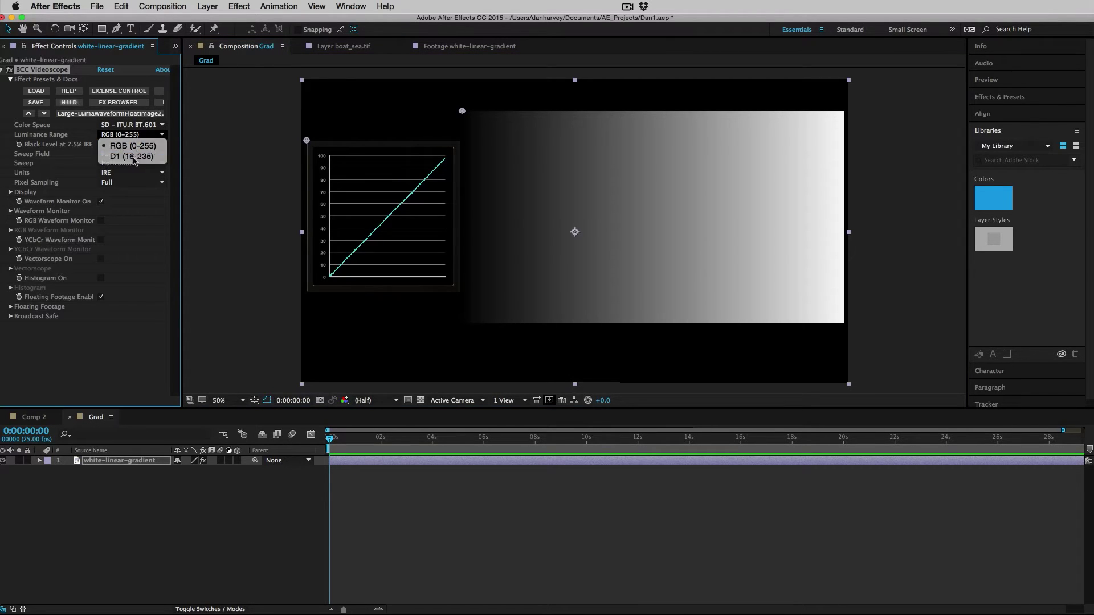
pyautogui.click(134, 158)
pyautogui.click(134, 135)
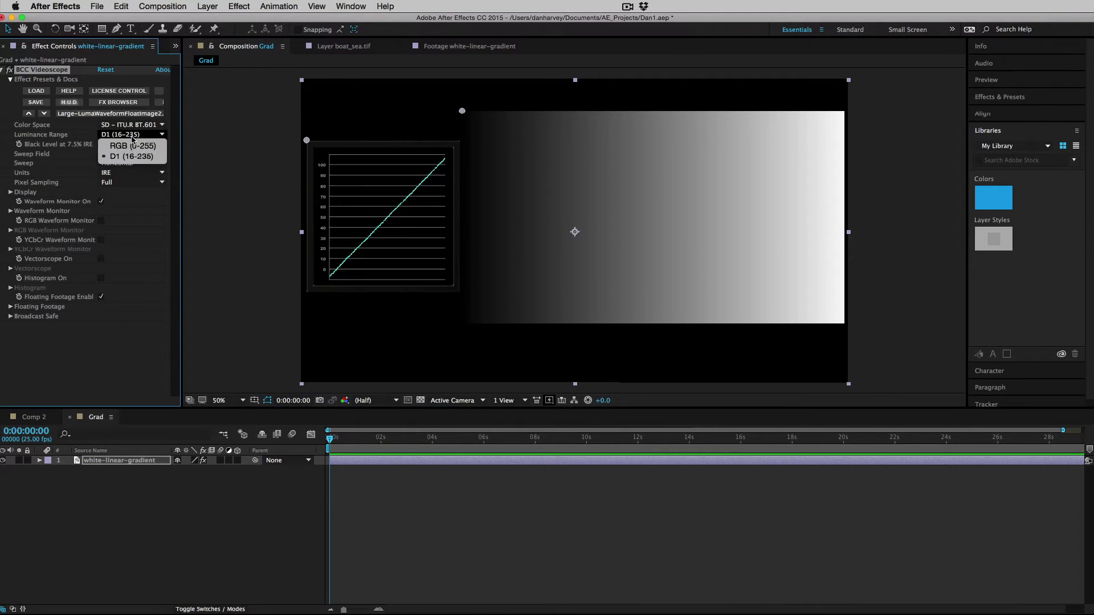
pyautogui.click(134, 146)
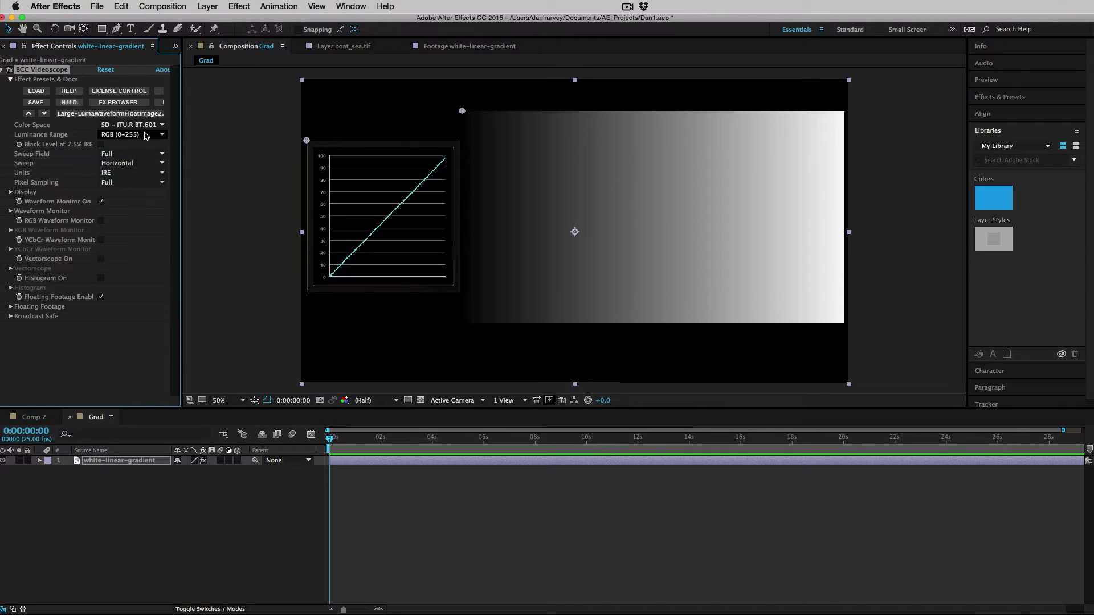
pyautogui.click(133, 135)
pyautogui.click(129, 157)
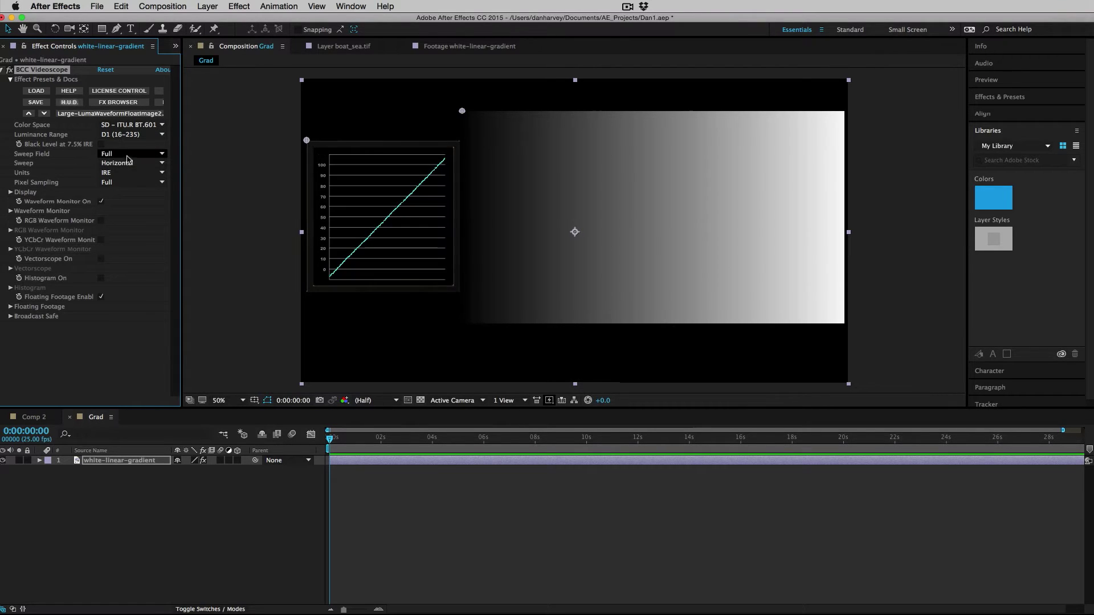
pyautogui.click(133, 135)
pyautogui.click(133, 146)
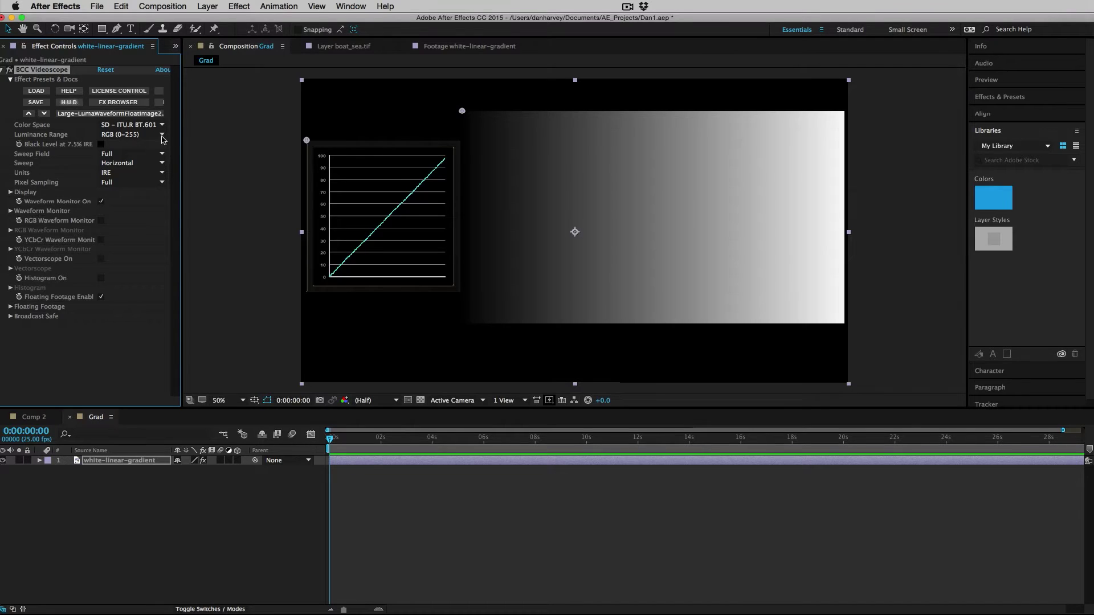
# - Apply BCC 3 Way Color Grade to the gradient and move it above Videoscope
pyautogui.click(239, 7)
pyautogui.moveTo(262, 124)
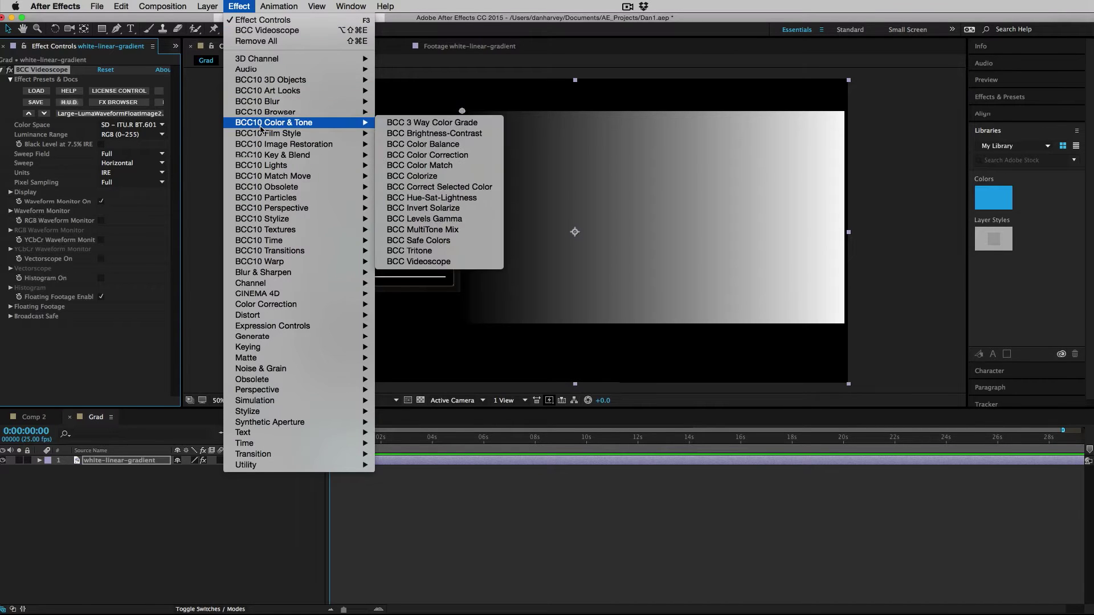
pyautogui.click(409, 126)
pyautogui.click(3, 70)
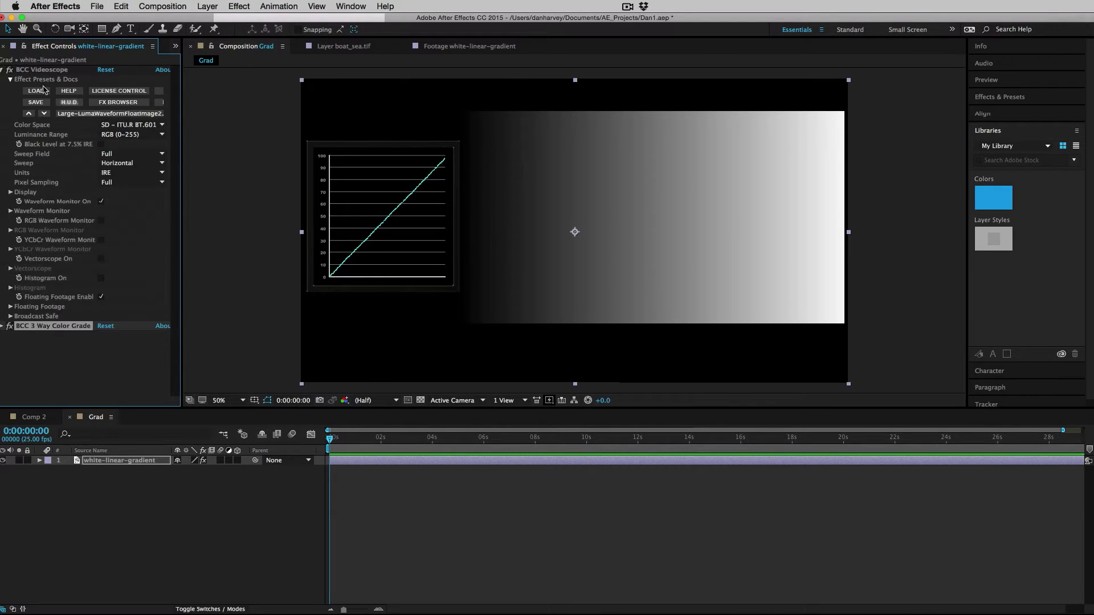
pyautogui.click(3, 70)
pyautogui.moveTo(46, 84); pyautogui.dragTo(44, 89)
pyautogui.click(41, 73)
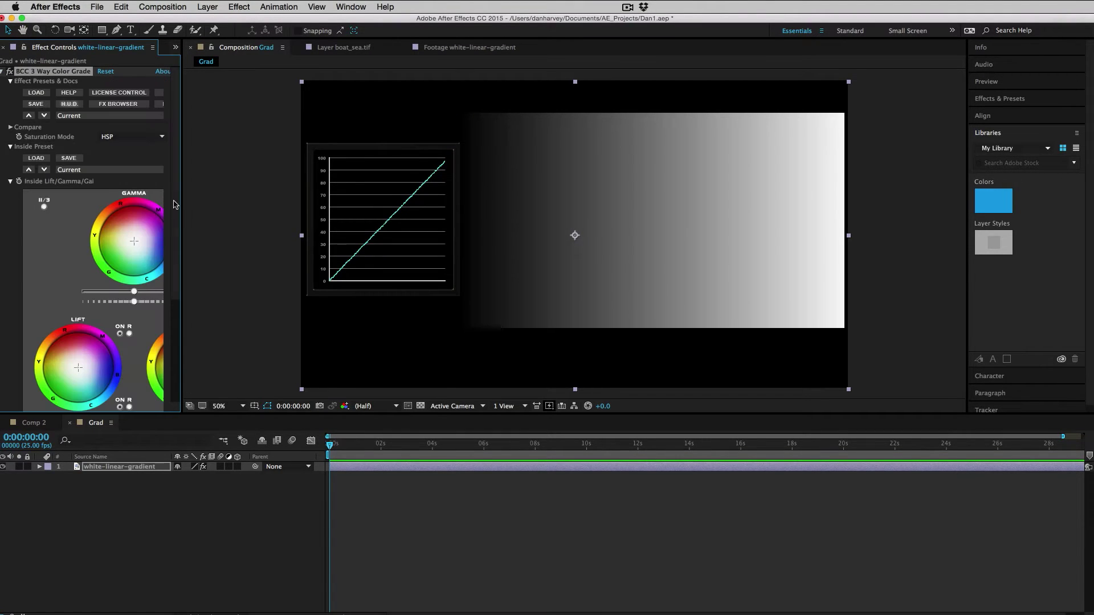
# - Widen the effect panel and raise Lift and Gamma to brighten shadows and midtones
pyautogui.moveTo(181, 205); pyautogui.dragTo(289, 206)
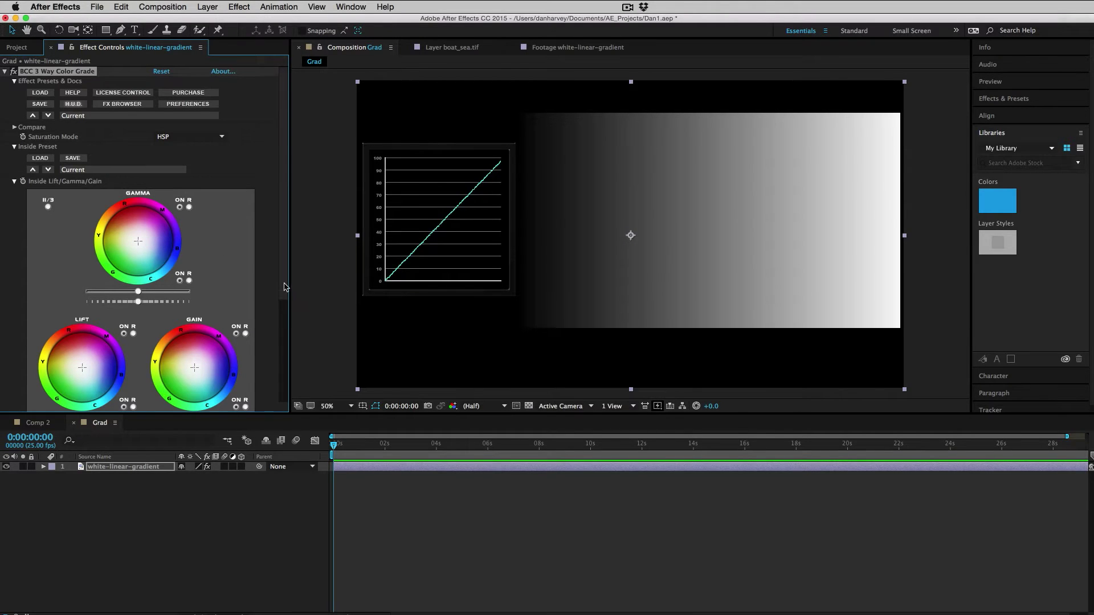
pyautogui.moveTo(284, 285); pyautogui.dragTo(291, 329)
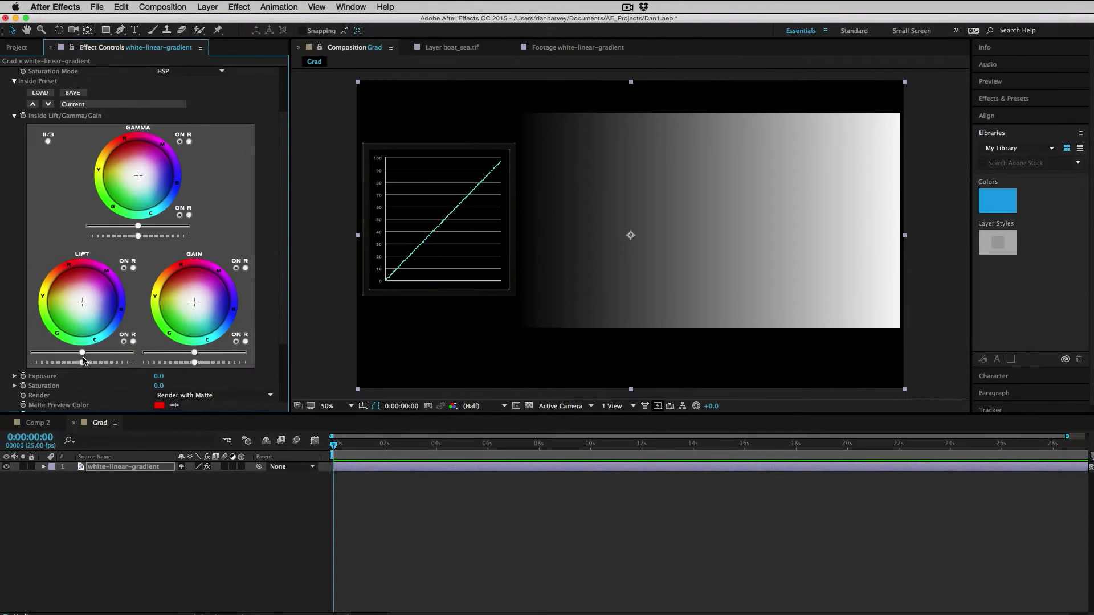
pyautogui.moveTo(82, 354)
pyautogui.mouseDown()
pyautogui.moveTo(37, 355)
pyautogui.moveTo(152, 356)
pyautogui.moveTo(66, 356)
pyautogui.moveTo(82, 354)
pyautogui.mouseUp()
pyautogui.moveTo(137, 226)
pyautogui.mouseDown()
pyautogui.moveTo(191, 227)
pyautogui.moveTo(91, 234)
pyautogui.moveTo(131, 231)
pyautogui.mouseUp()
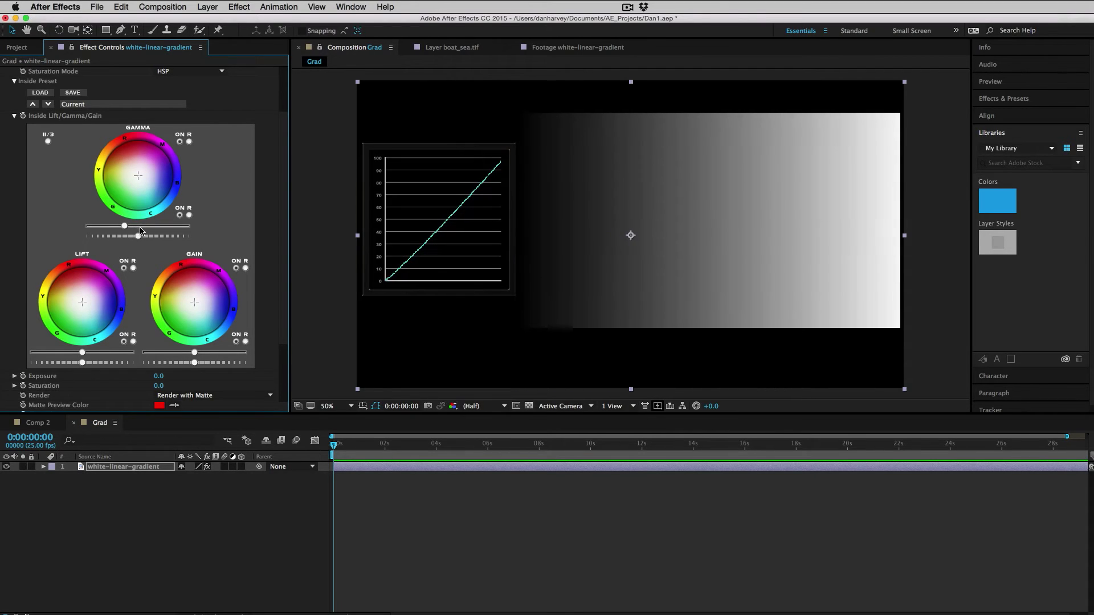
pyautogui.scroll(10, 279, 122)
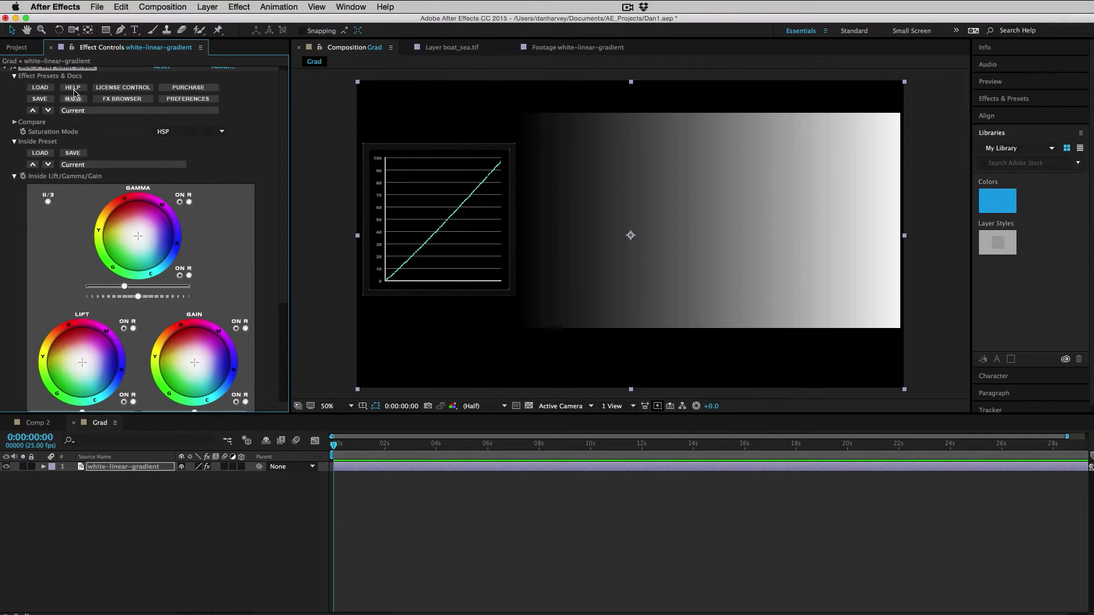
# - Switch Videoscope to the Large-RGBParadeFloatImage2 preset
pyautogui.click(4, 71)
pyautogui.click(4, 81)
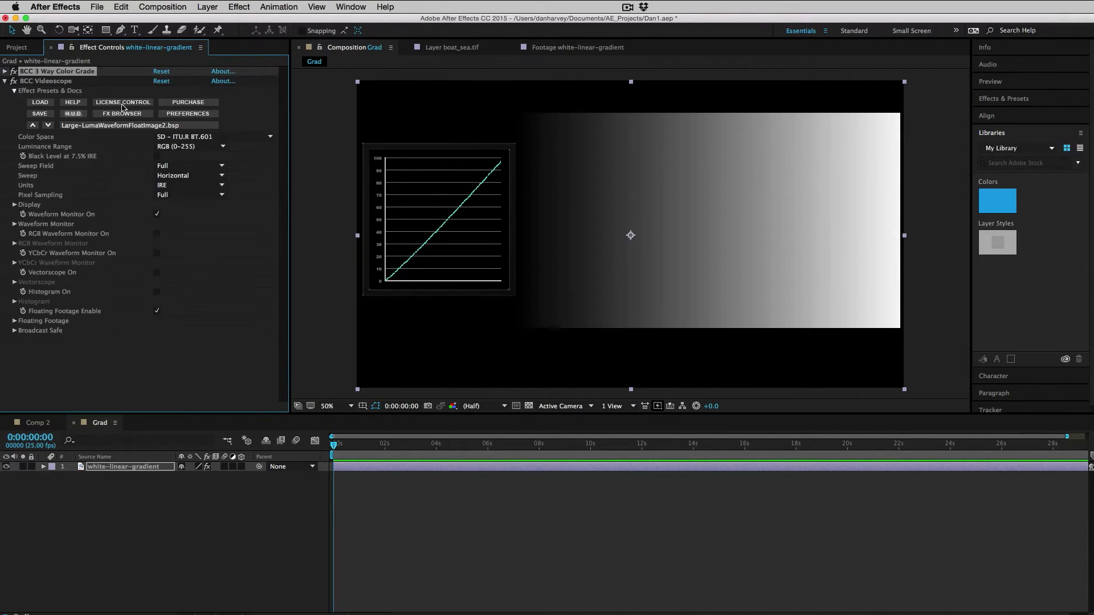
pyautogui.click(135, 115)
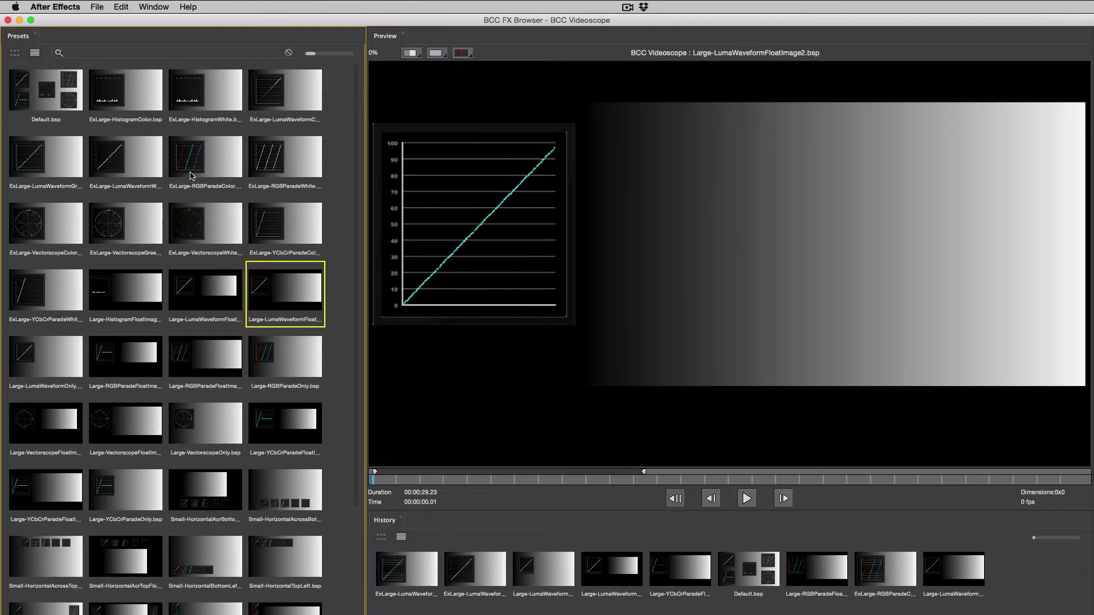
pyautogui.click(188, 353)
pyautogui.press('Return')
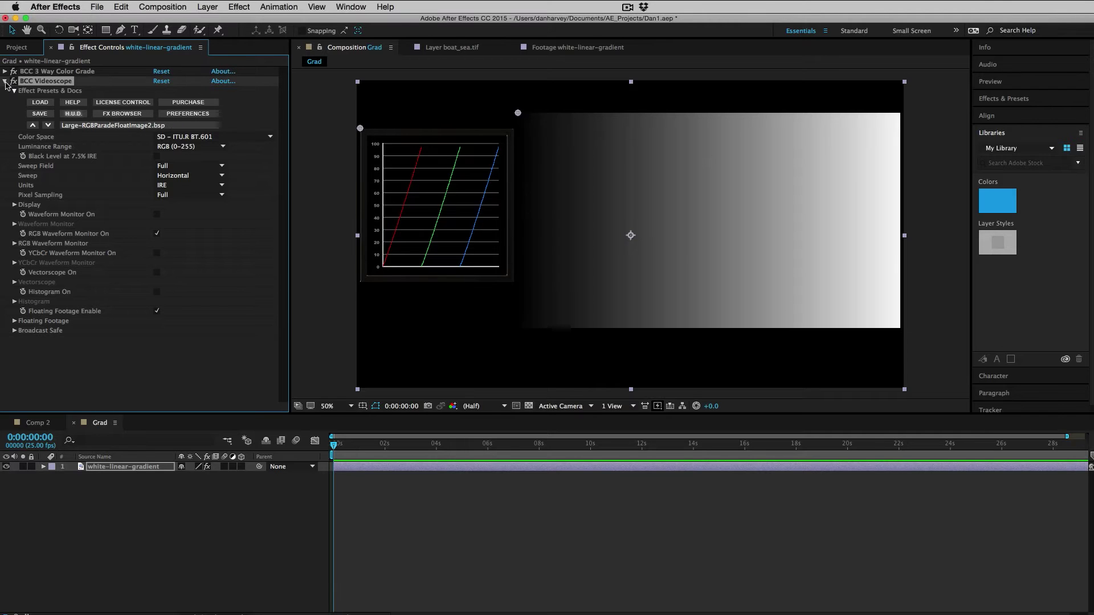
pyautogui.click(5, 72)
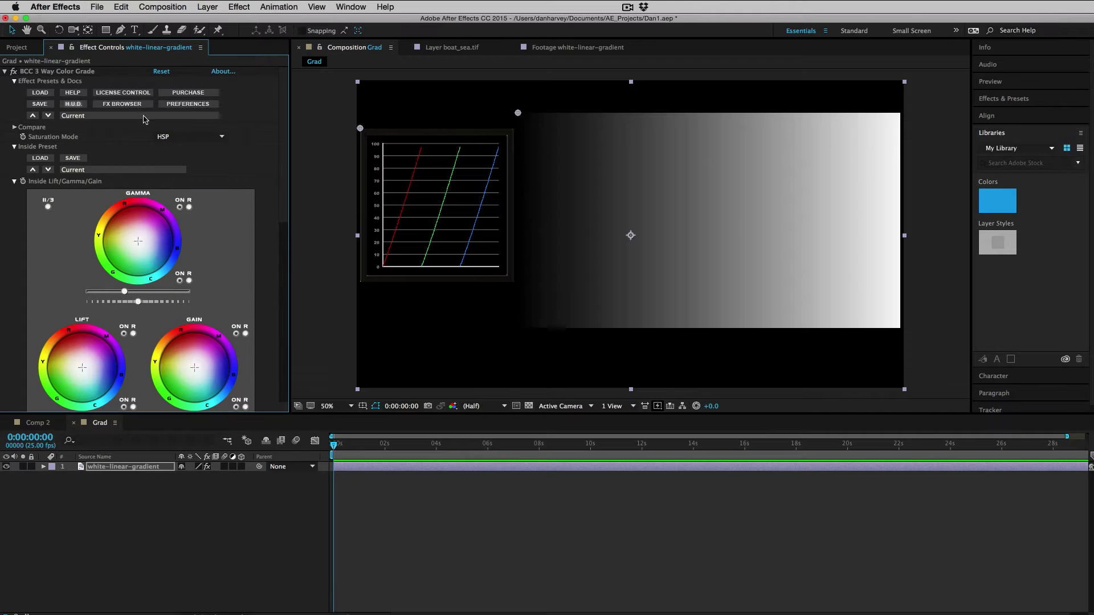
# - Try a blue Gamma tint, reset it, then lower Gain so highlights peak near 80
pyautogui.scroll(-4, 123, 131)
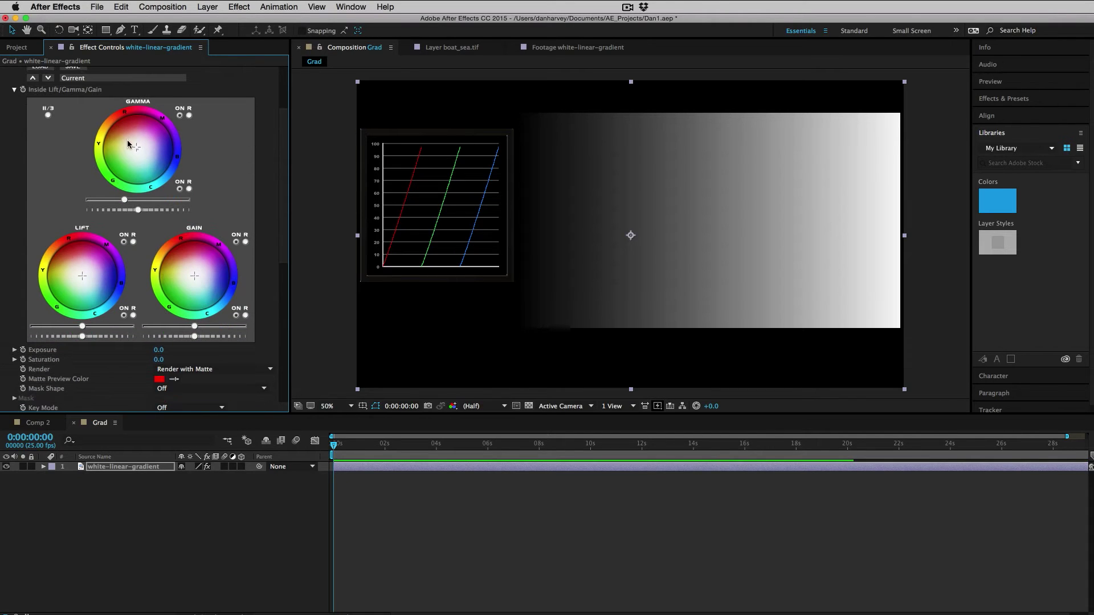
pyautogui.moveTo(122, 142); pyautogui.dragTo(160, 149)
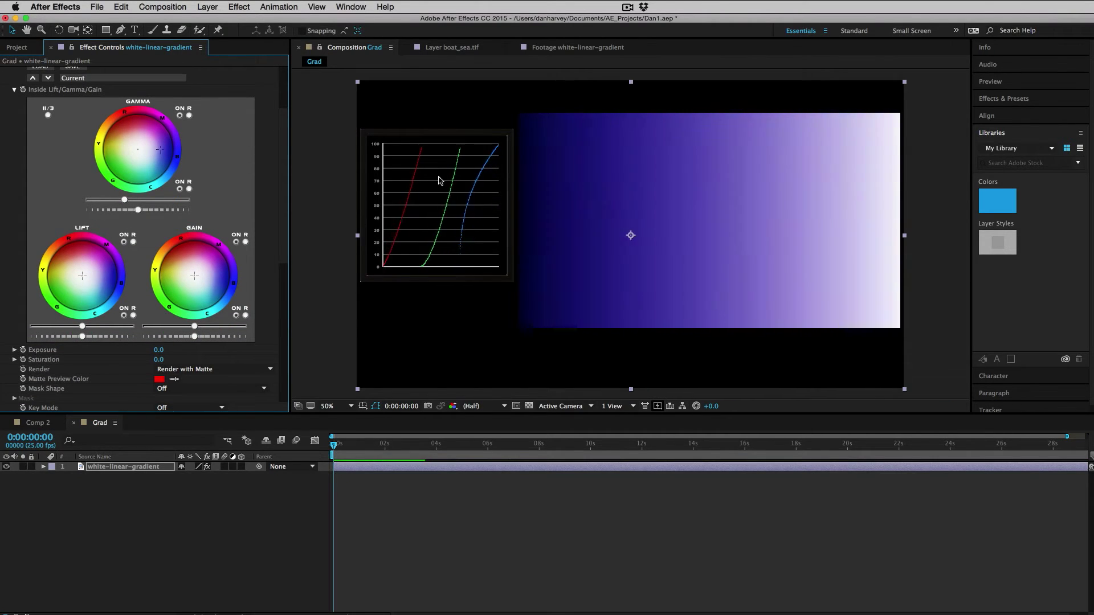
pyautogui.click(189, 189)
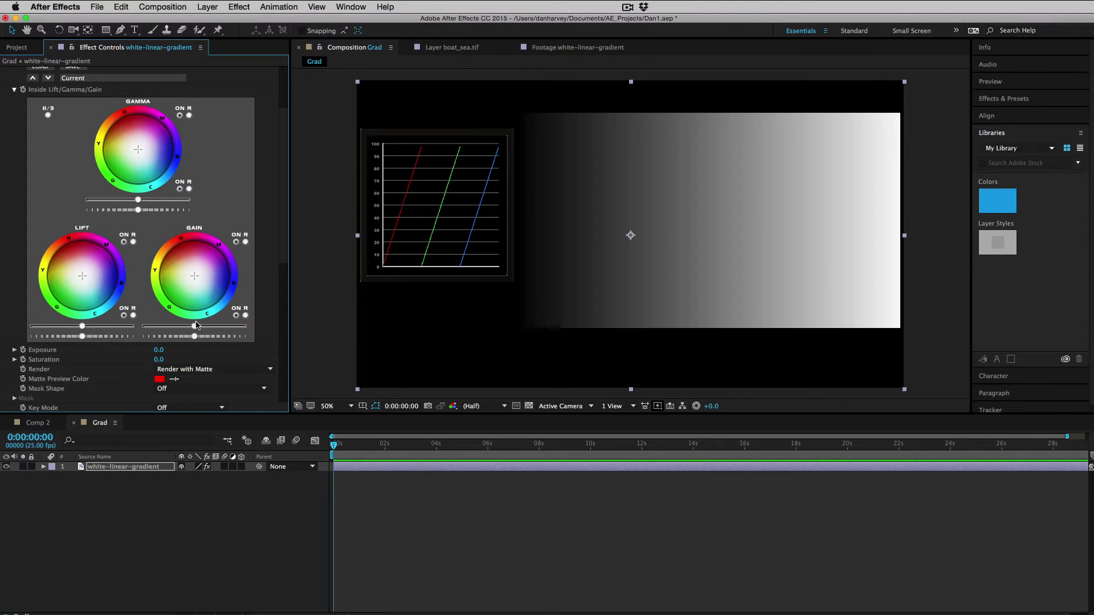
pyautogui.moveTo(197, 324); pyautogui.dragTo(173, 331)
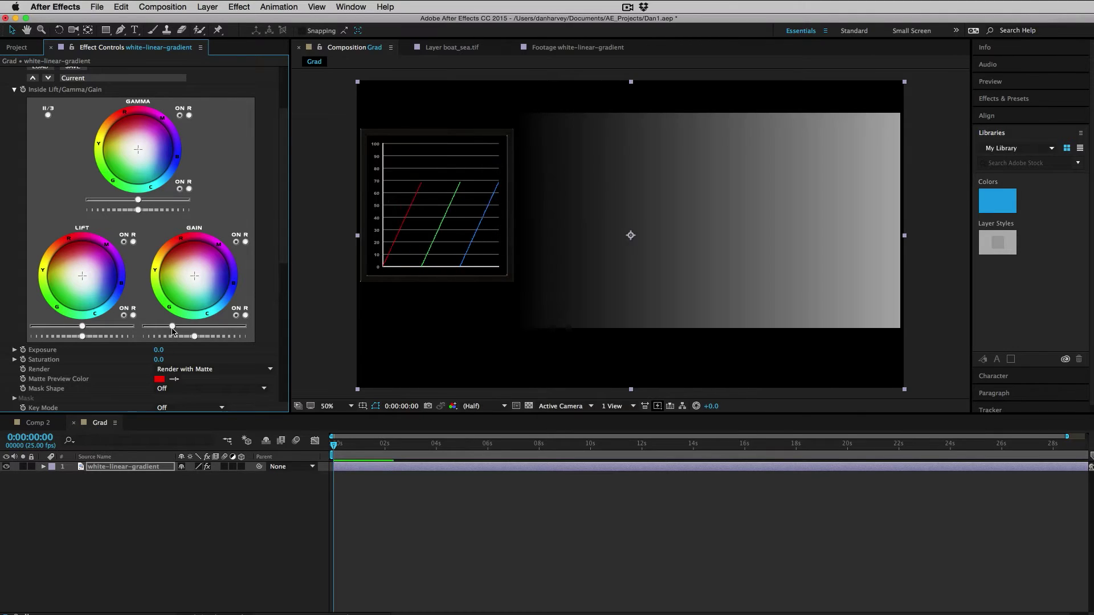
# - Reset Gain to neutral and return Exposure to 0.0 after trying it
pyautogui.click(246, 315)
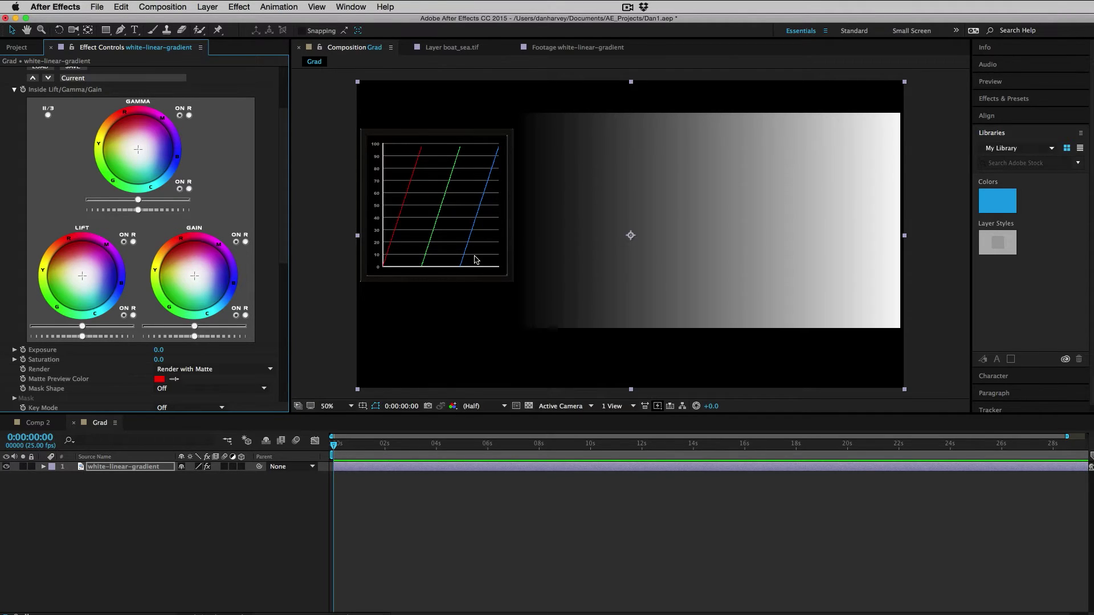
pyautogui.click(15, 350)
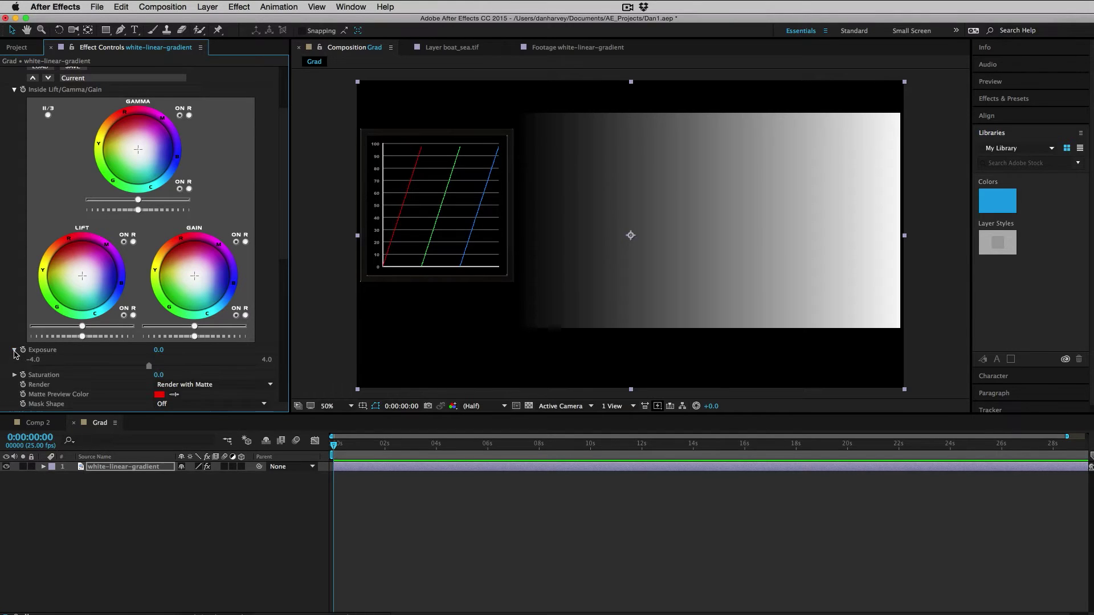
pyautogui.moveTo(149, 365); pyautogui.dragTo(106, 368)
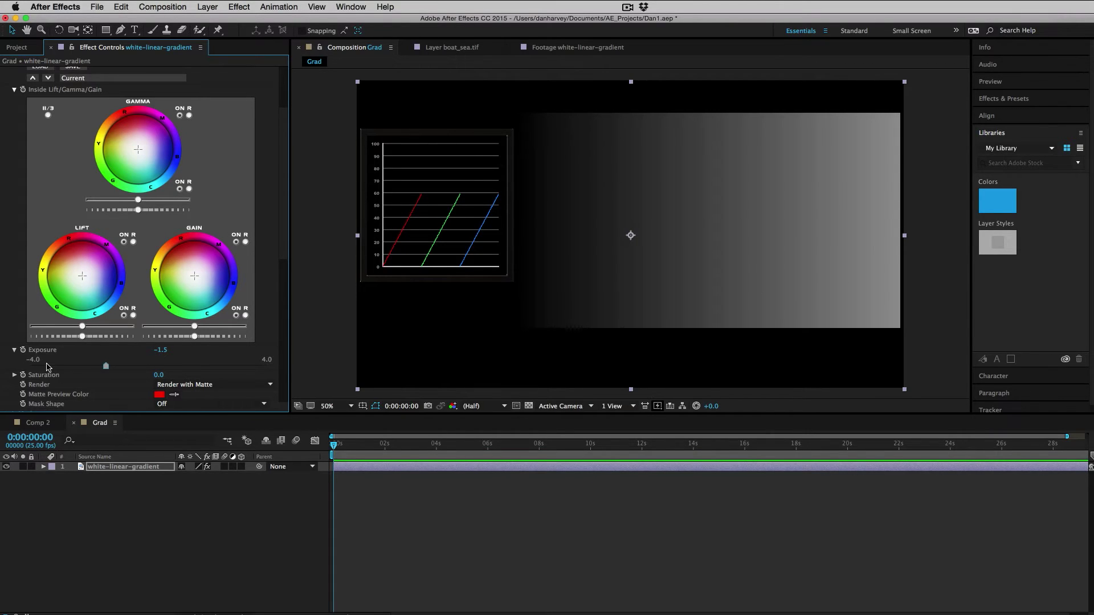
pyautogui.press('super+z')
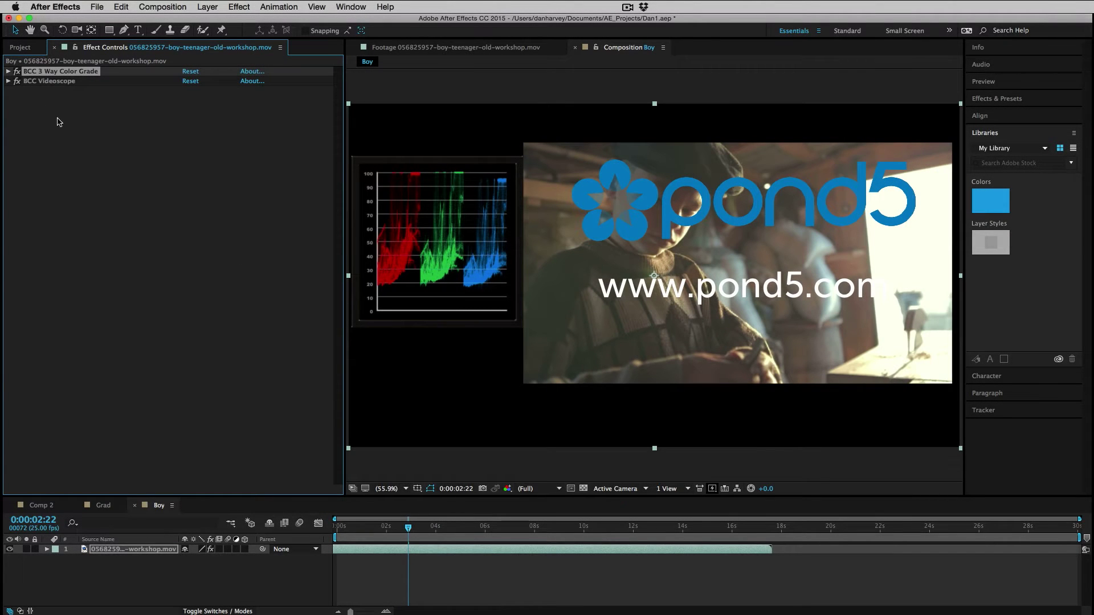
# - Darken the boy footage: lower Lift and Gain, raise Gamma, tint shadows and midtones
pyautogui.click(8, 72)
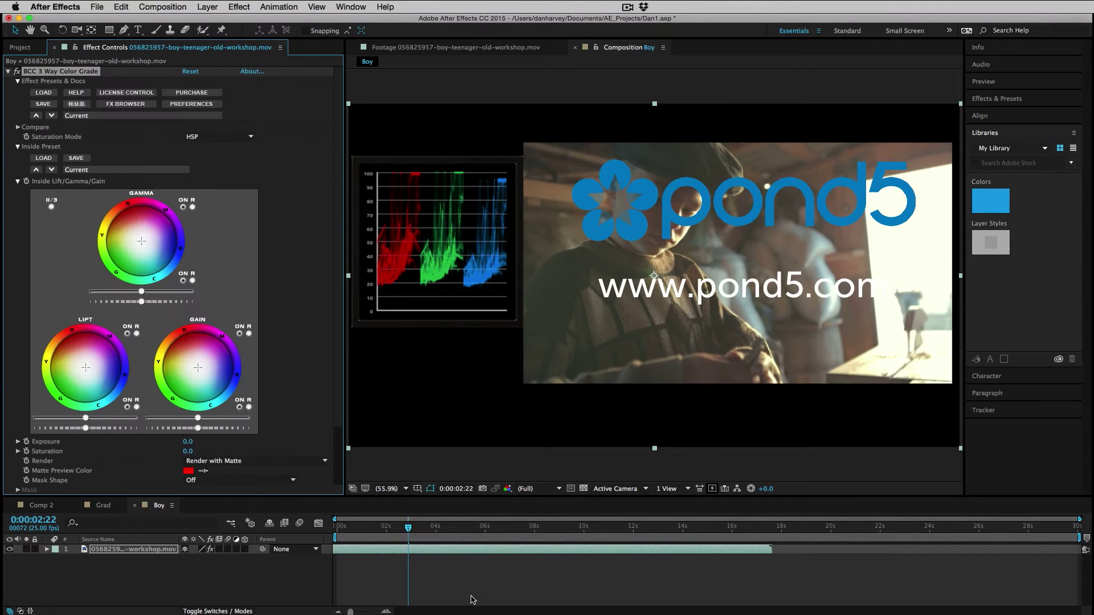
pyautogui.moveTo(408, 532); pyautogui.dragTo(657, 534)
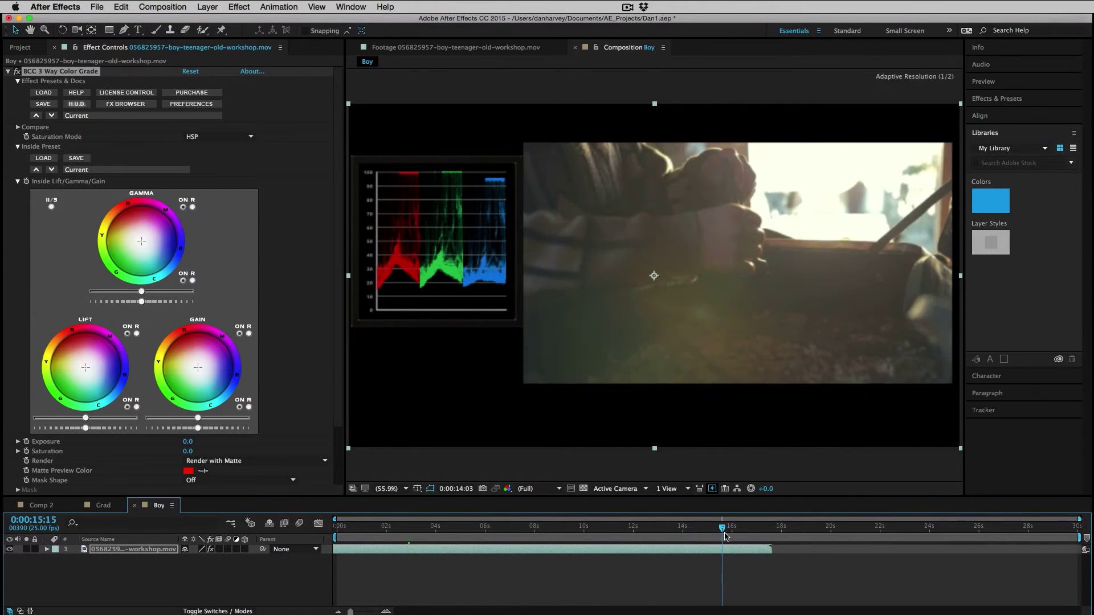
pyautogui.moveTo(726, 536); pyautogui.dragTo(390, 546)
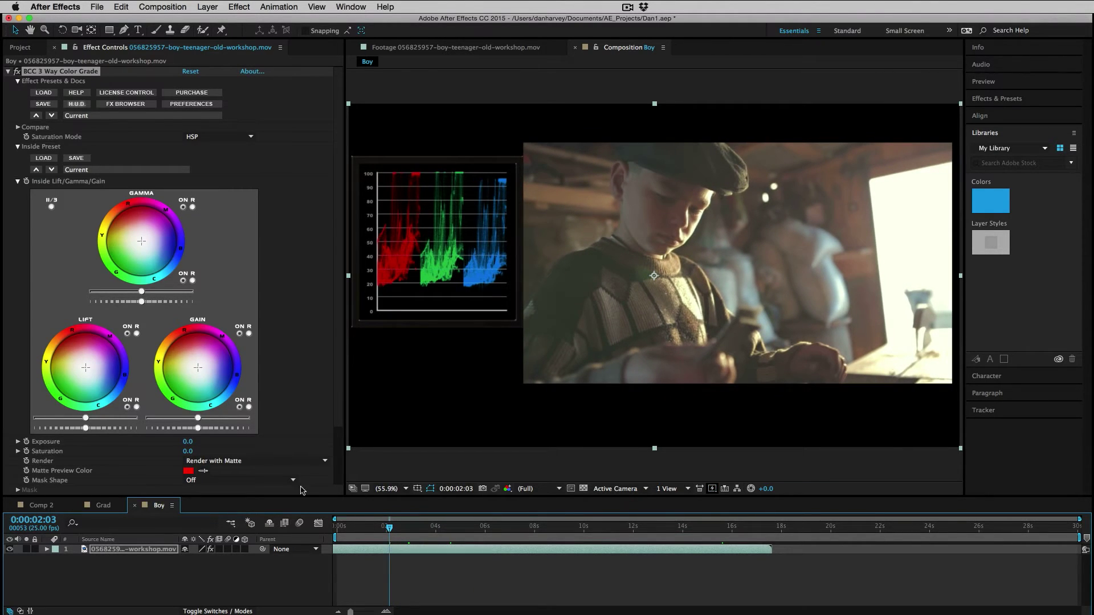
pyautogui.moveTo(85, 420); pyautogui.dragTo(60, 420)
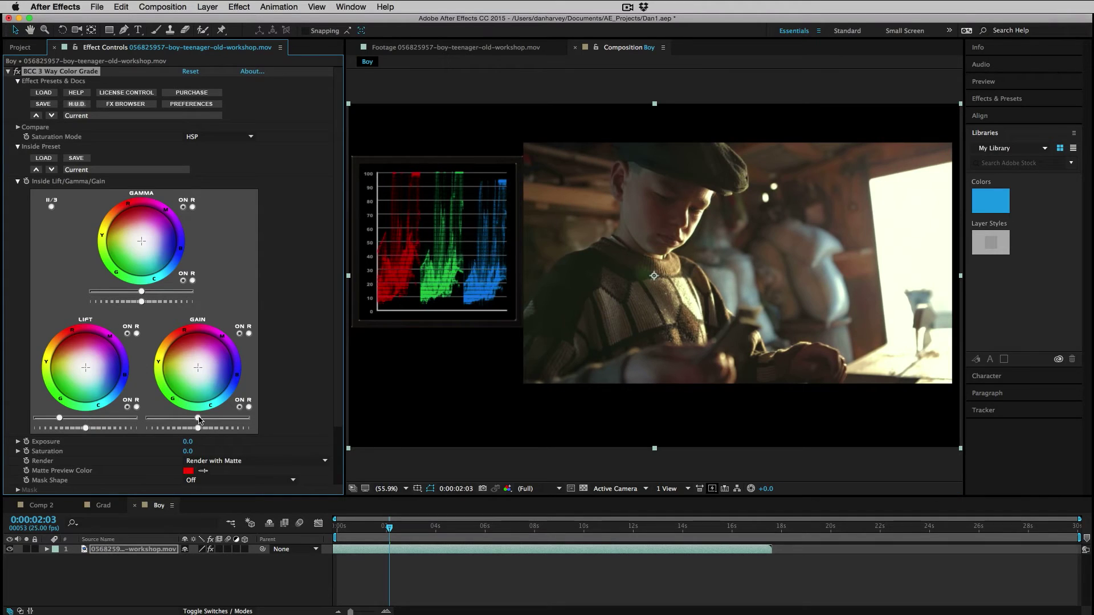
pyautogui.moveTo(198, 420); pyautogui.dragTo(186, 420)
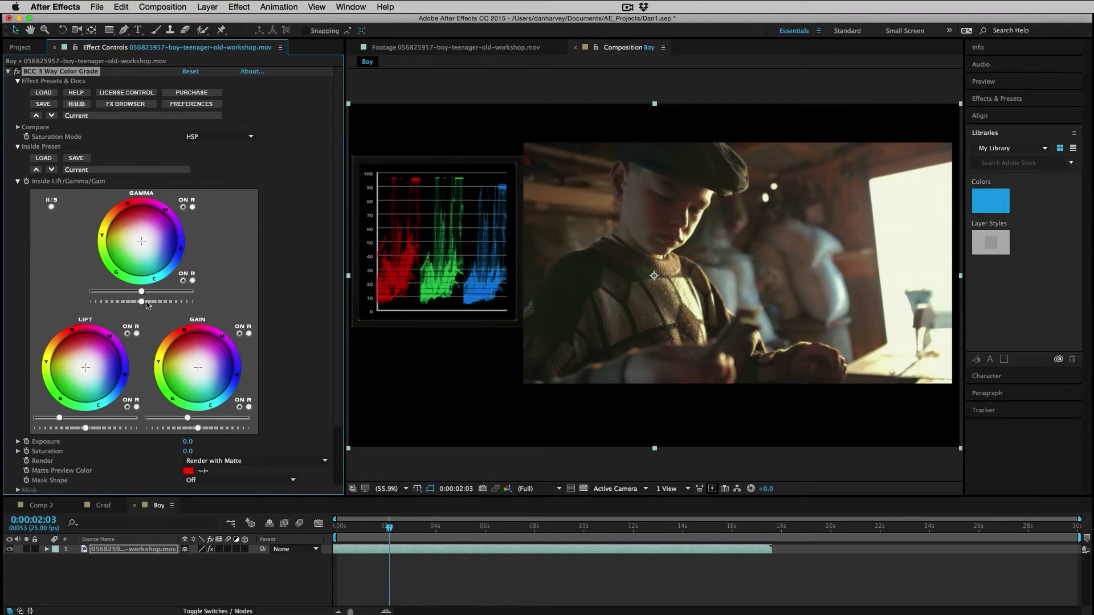
pyautogui.moveTo(144, 292)
pyautogui.mouseDown()
pyautogui.moveTo(166, 293)
pyautogui.moveTo(152, 294)
pyautogui.mouseUp()
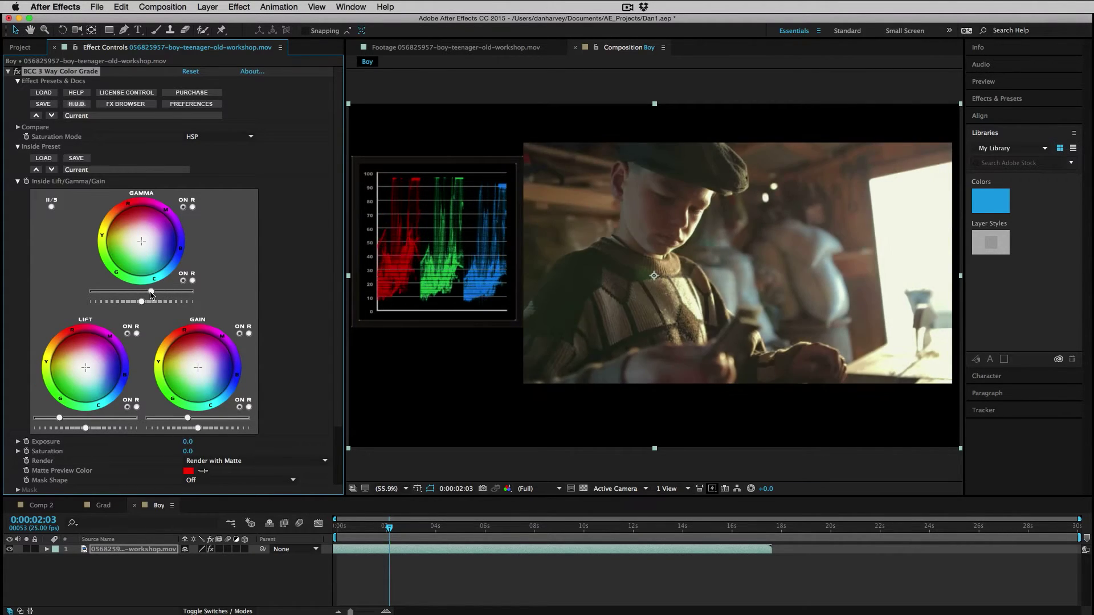
pyautogui.moveTo(92, 378); pyautogui.dragTo(108, 389)
pyautogui.moveTo(143, 246); pyautogui.dragTo(160, 272)
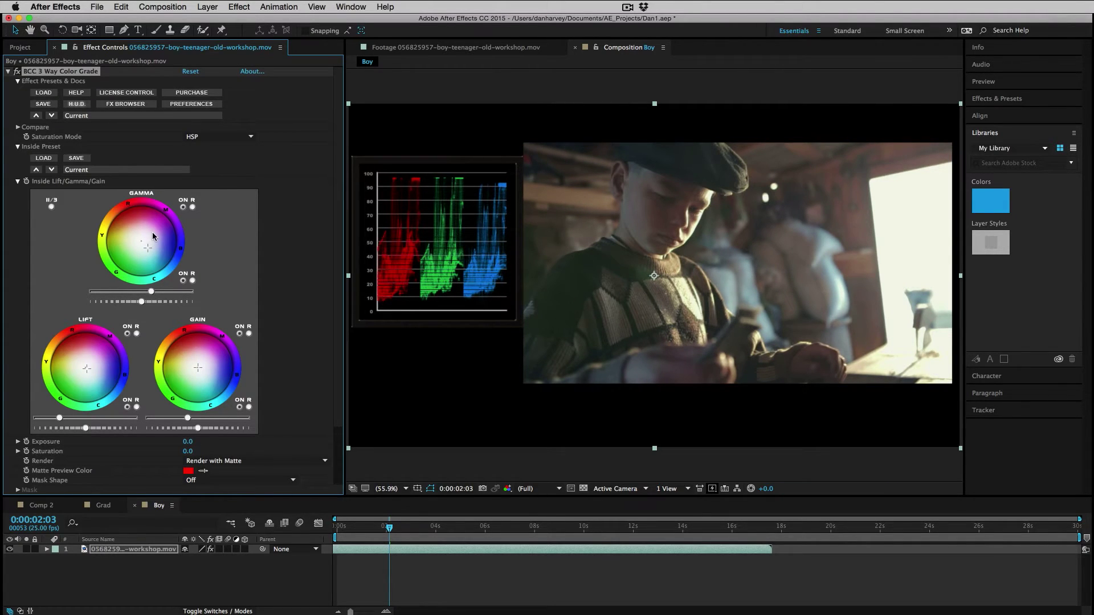
# - Add a second BCC 3 Way Color Grade and place it above BCC Videoscope
pyautogui.click(9, 72)
pyautogui.press('u')
pyautogui.press('u')
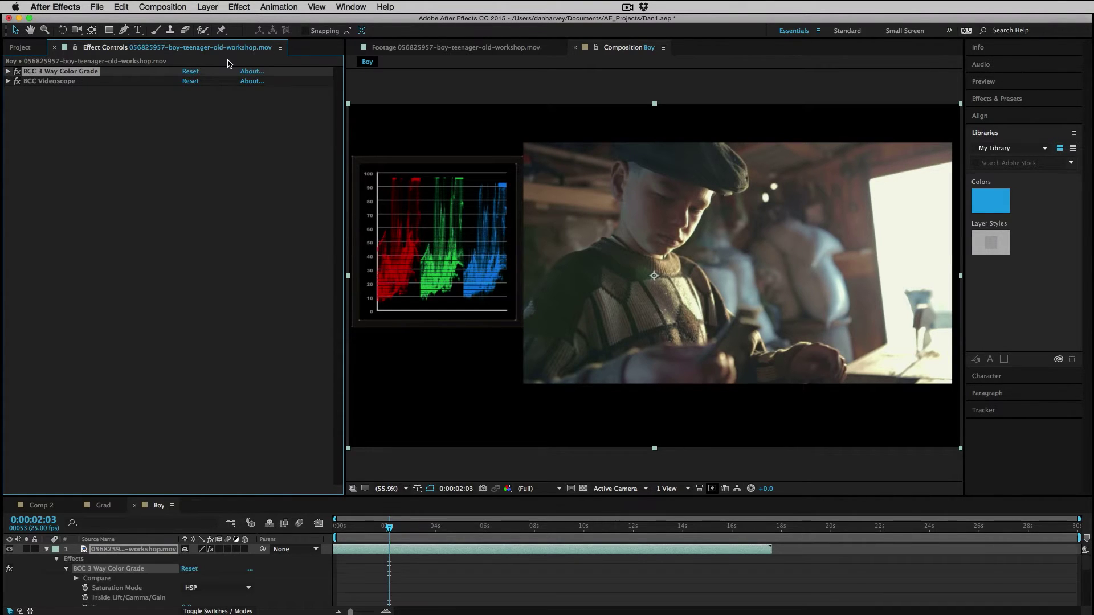
pyautogui.click(239, 7)
pyautogui.click(274, 34)
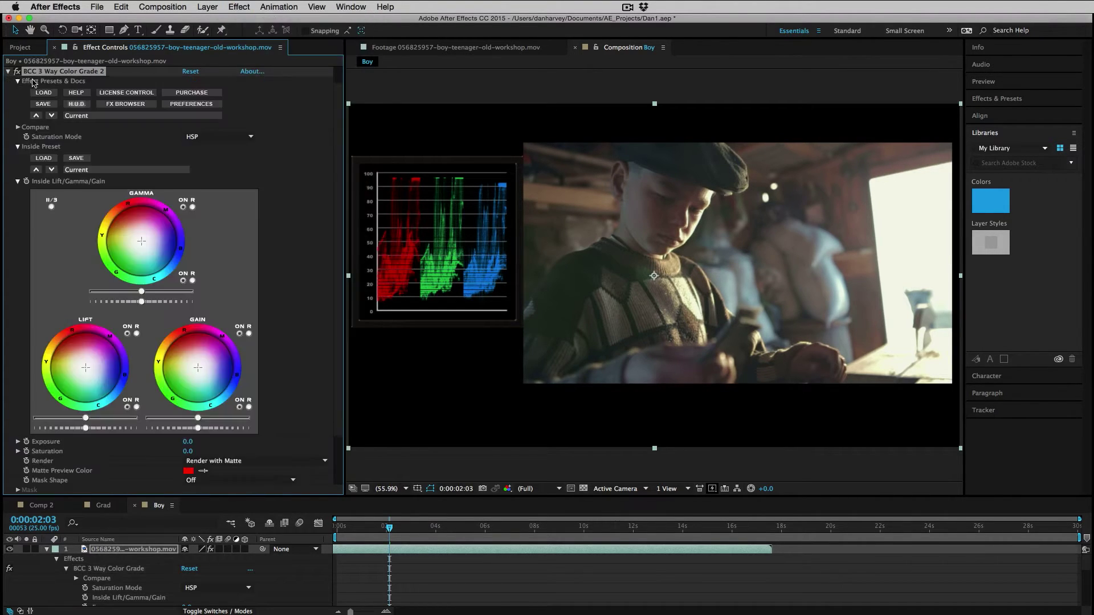
pyautogui.click(8, 72)
pyautogui.moveTo(49, 91); pyautogui.dragTo(52, 81)
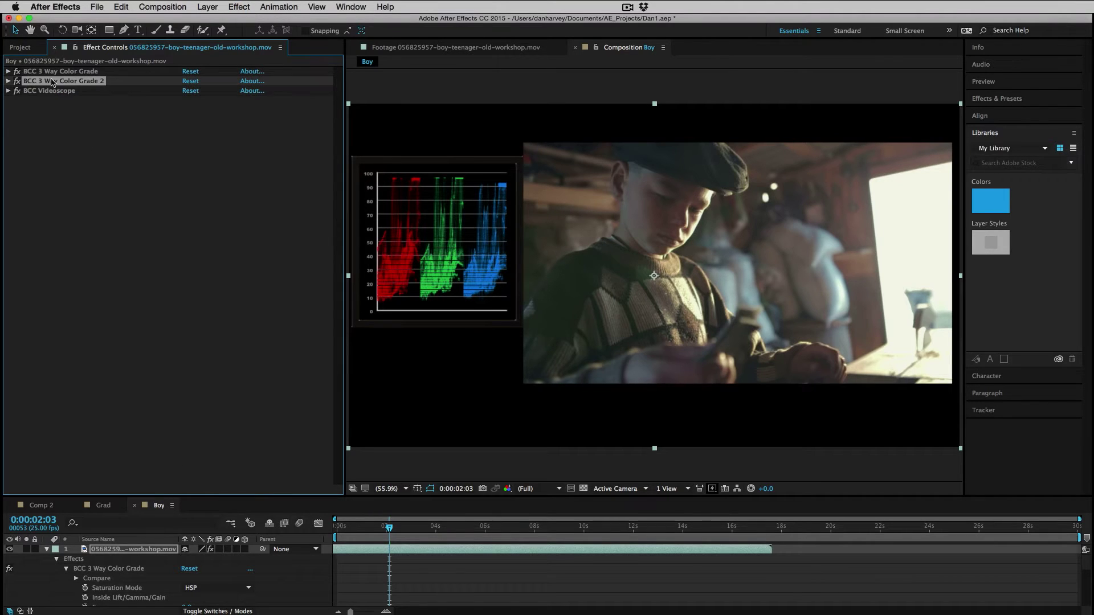
# - Turn Key Mode on in the second grade and sample the bright window as Key Color
pyautogui.click(8, 81)
pyautogui.scroll(-4, 228, 257)
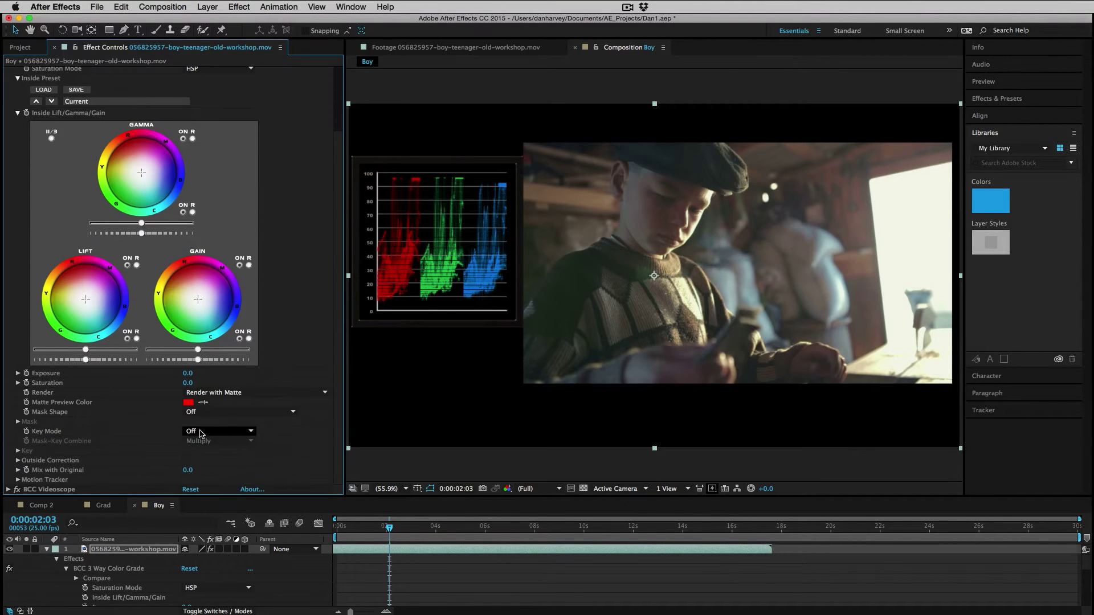
pyautogui.click(201, 434)
pyautogui.click(203, 456)
pyautogui.click(19, 451)
pyautogui.scroll(-5, 188, 393)
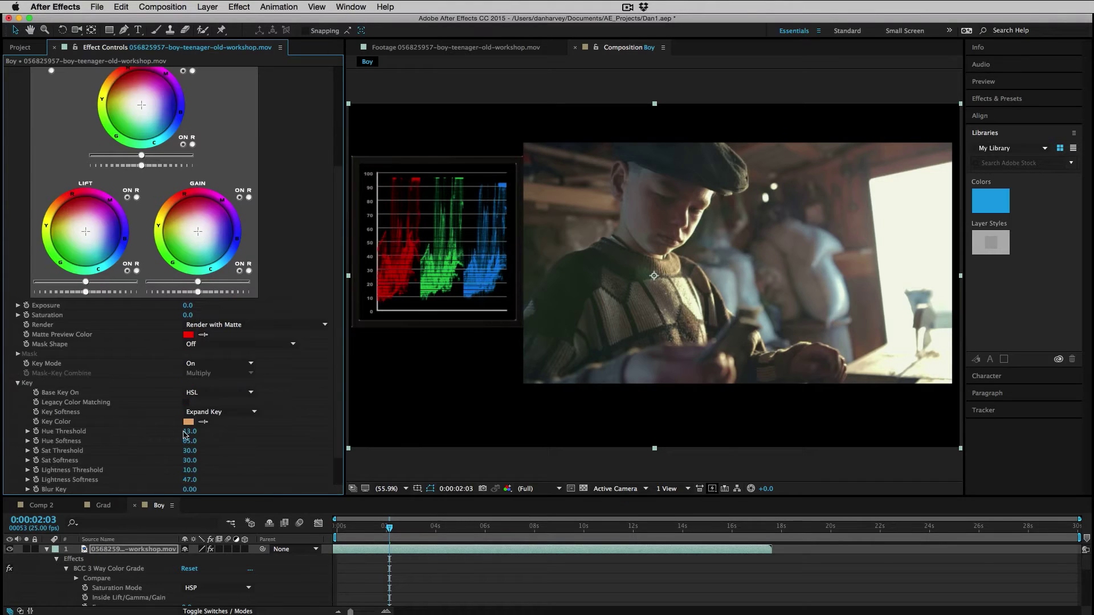
pyautogui.click(915, 221)
# - Tighten the matte via Lightness Threshold, return to Render with Matte, and lower Gain
pyautogui.click(228, 286)
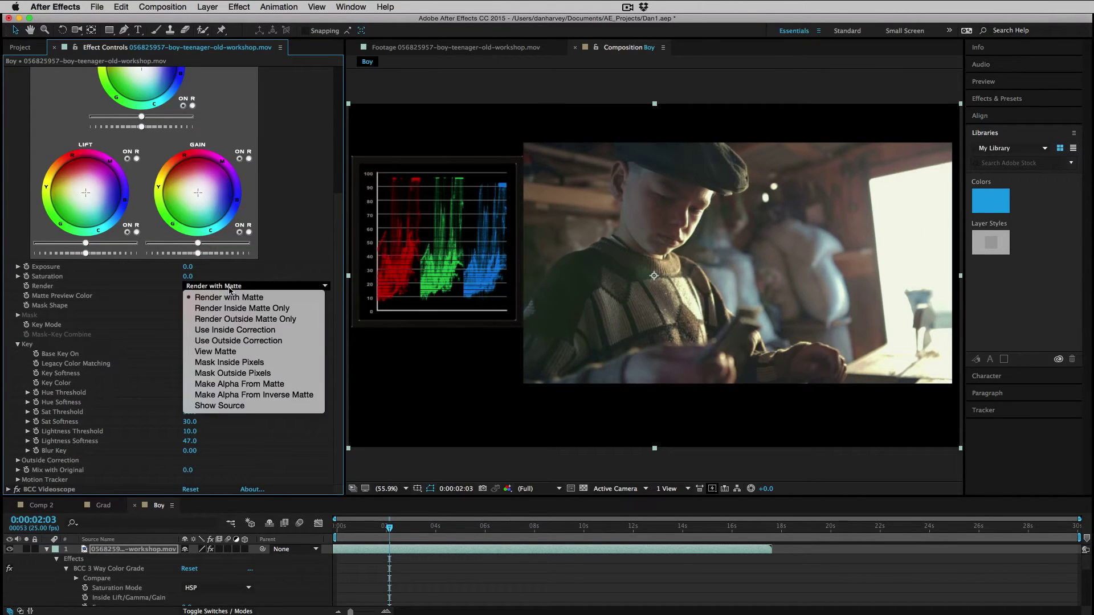
pyautogui.click(226, 353)
pyautogui.moveTo(189, 436); pyautogui.dragTo(224, 442)
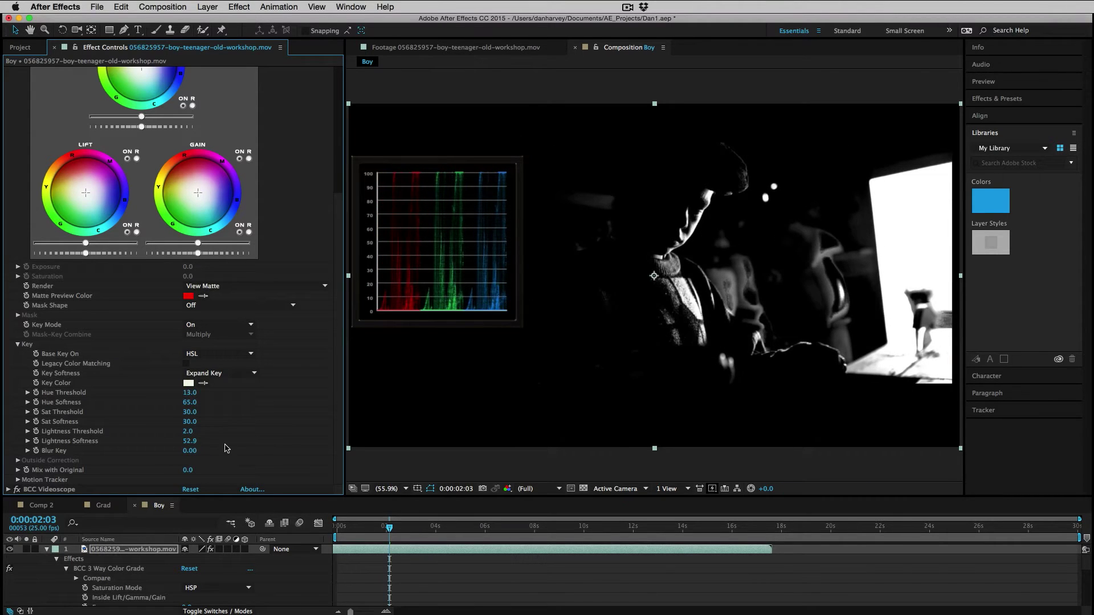
pyautogui.click(228, 286)
pyautogui.click(228, 294)
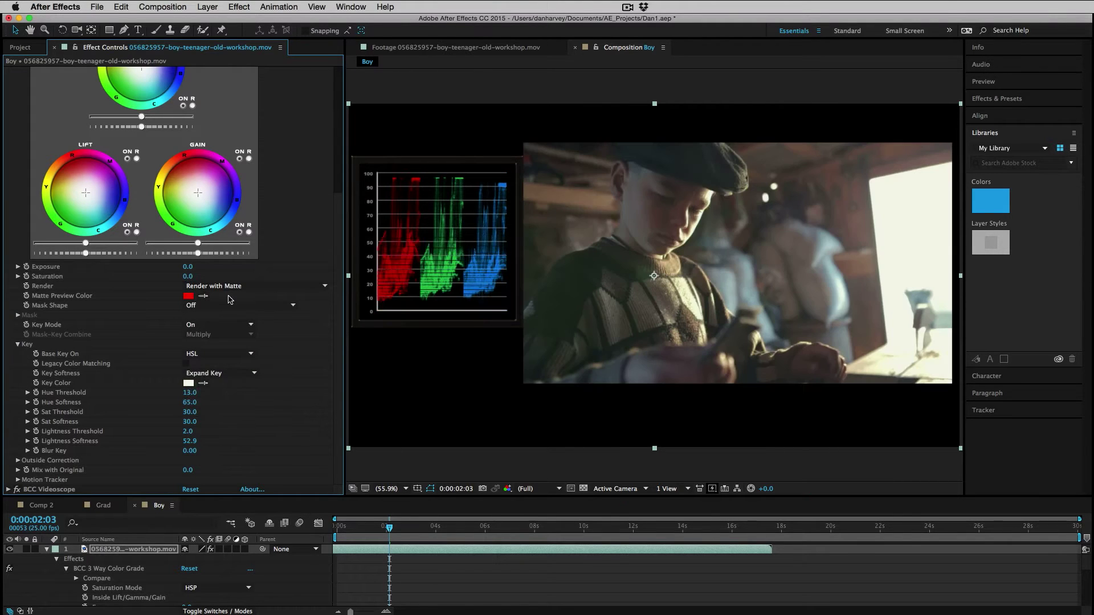
pyautogui.scroll(3, 239, 230)
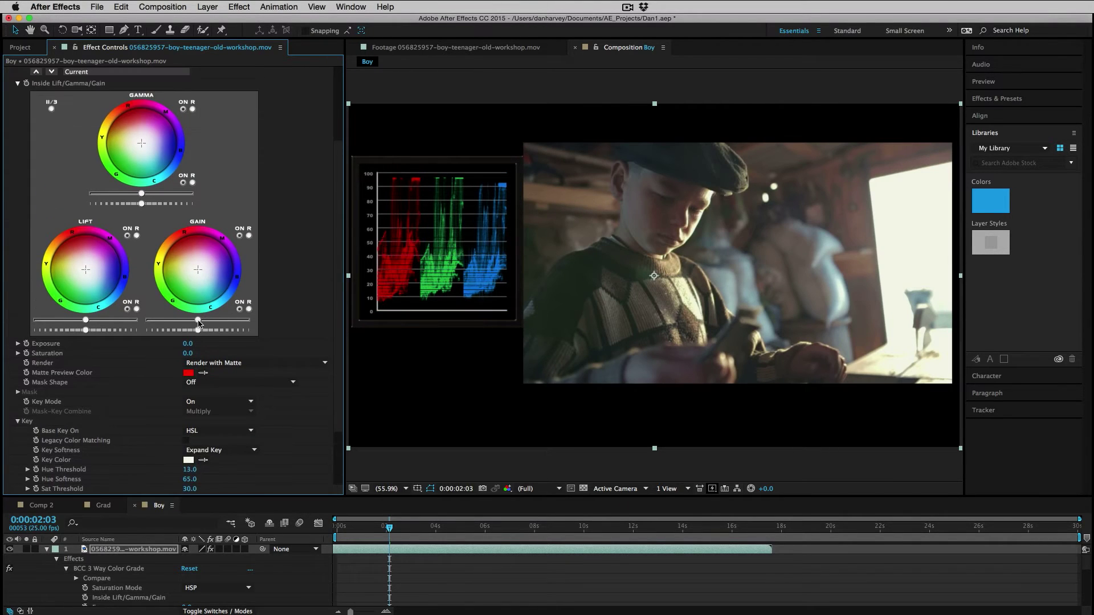
pyautogui.moveTo(198, 320)
pyautogui.mouseDown()
pyautogui.moveTo(178, 320)
pyautogui.moveTo(215, 308)
pyautogui.mouseUp()
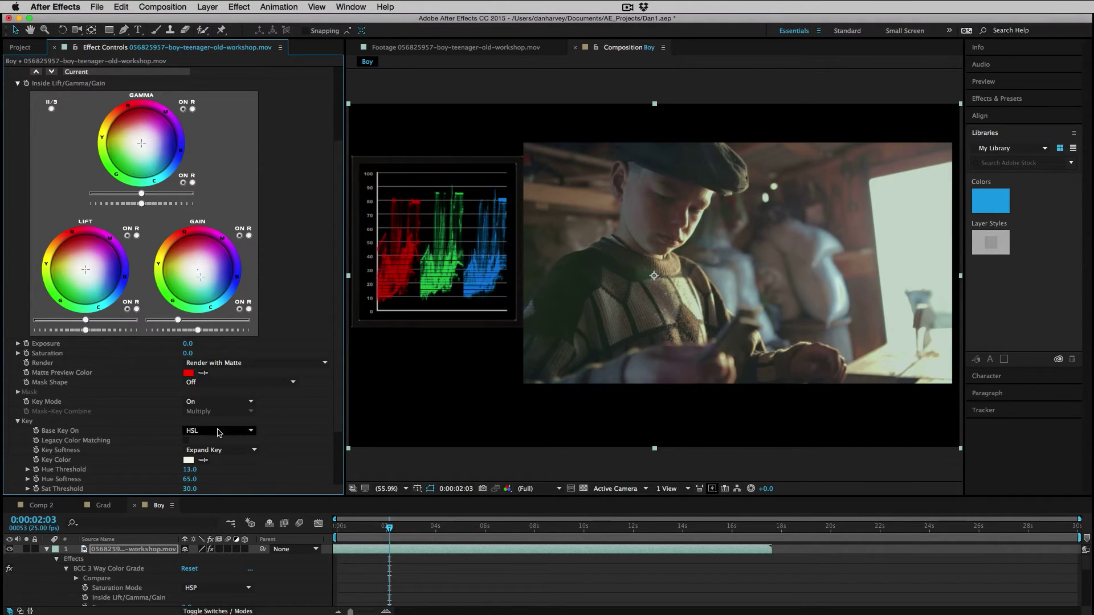
pyautogui.scroll(-3, 340, 420)
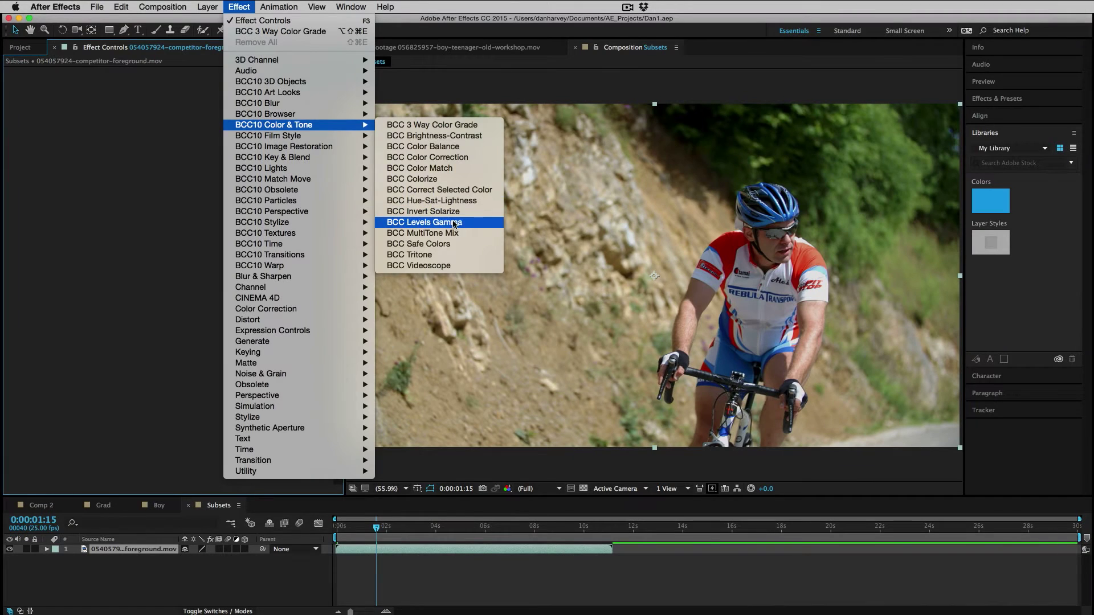
# - Apply BCC Levels Gamma to the cyclist clip, try Input Black, then reset it
pyautogui.click(454, 223)
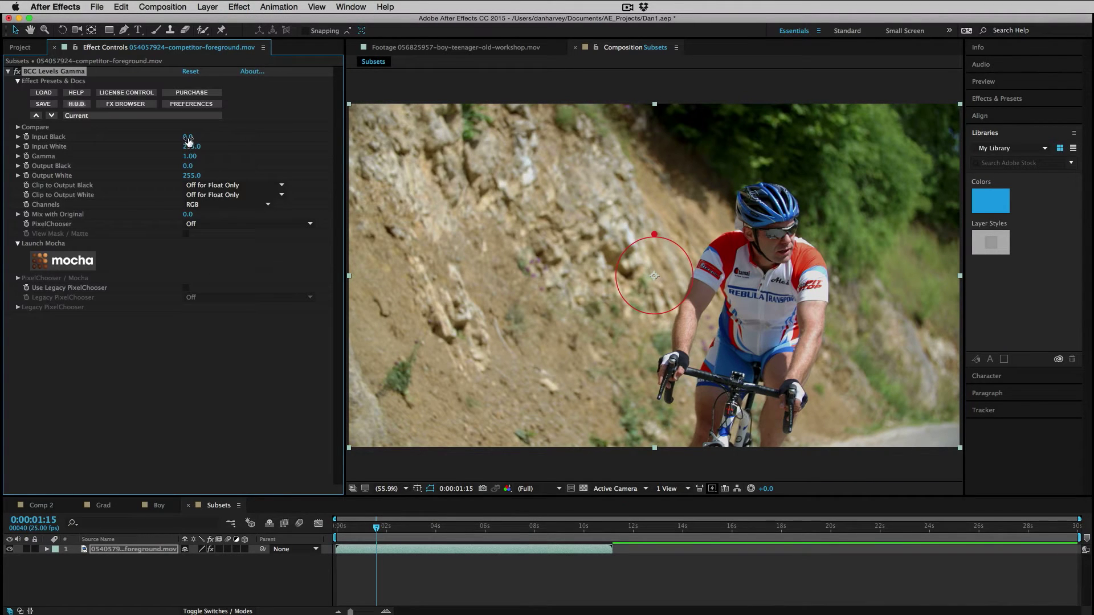
pyautogui.moveTo(189, 139); pyautogui.dragTo(207, 157)
pyautogui.click(190, 71)
# - Limit Levels Gamma to the Green channel, lower Input White, and set Gamma to 0.82
pyautogui.click(205, 205)
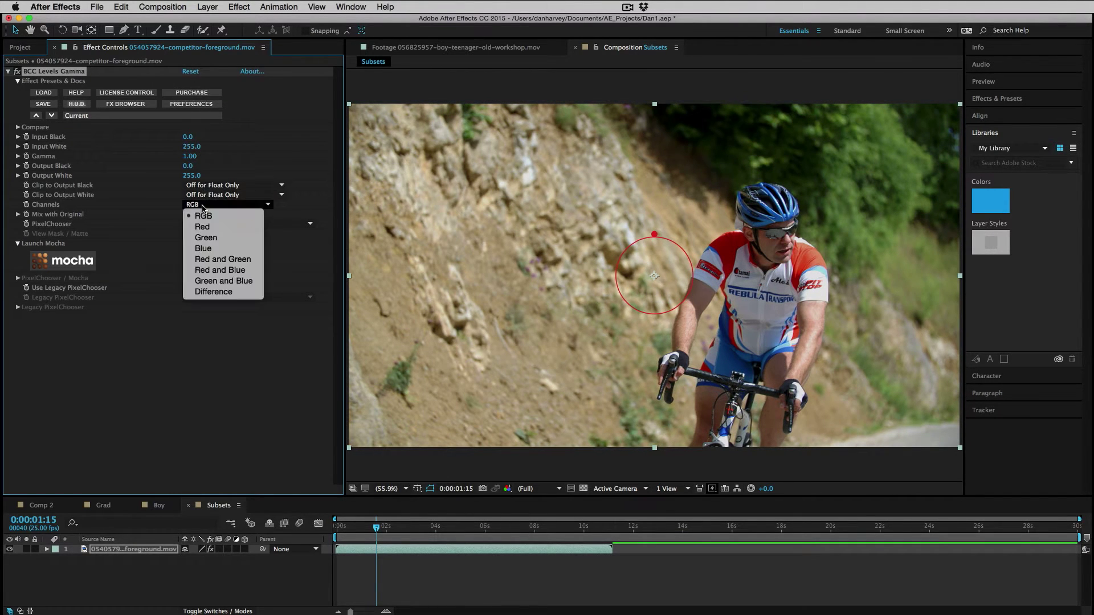
pyautogui.click(204, 239)
pyautogui.moveTo(191, 146); pyautogui.dragTo(273, 150)
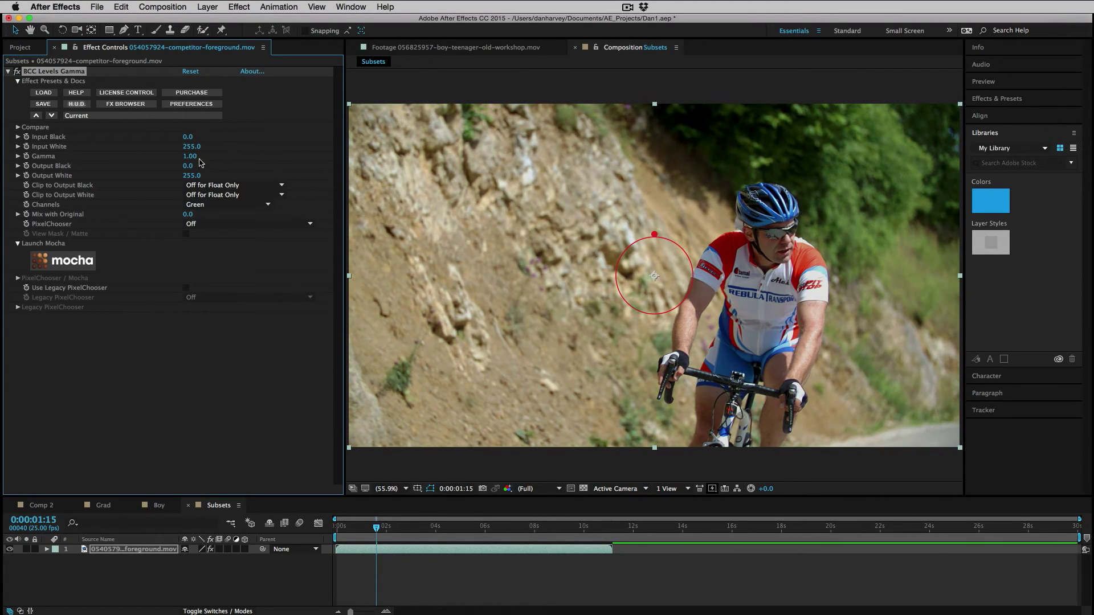
pyautogui.moveTo(194, 155); pyautogui.dragTo(181, 158)
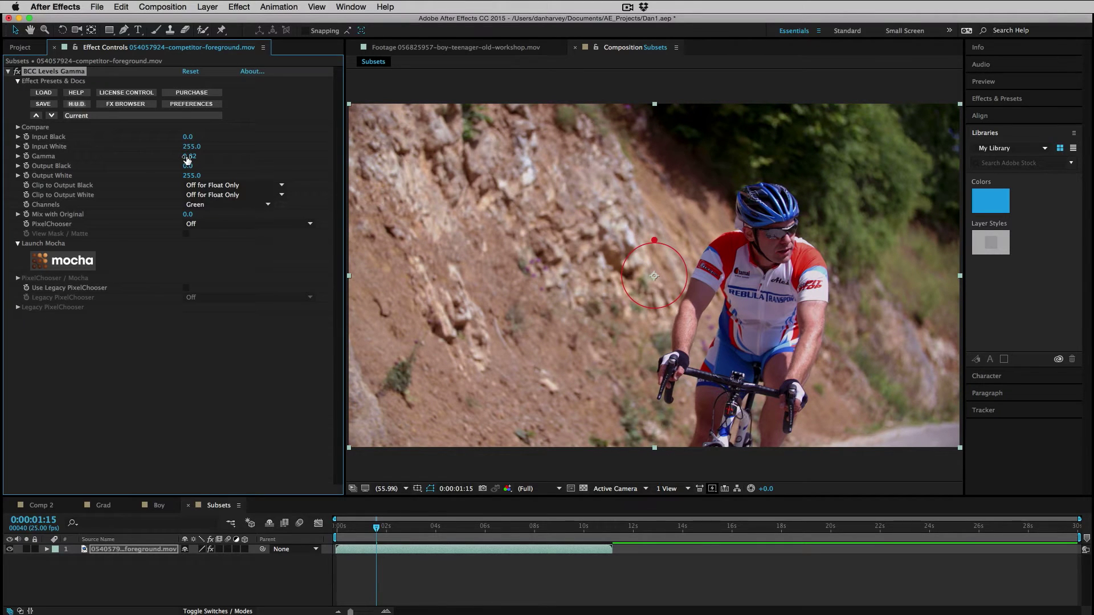
# - Replace Levels Gamma with BCC Hue-Sat-Lightness on the cyclist clip
pyautogui.press('Delete')
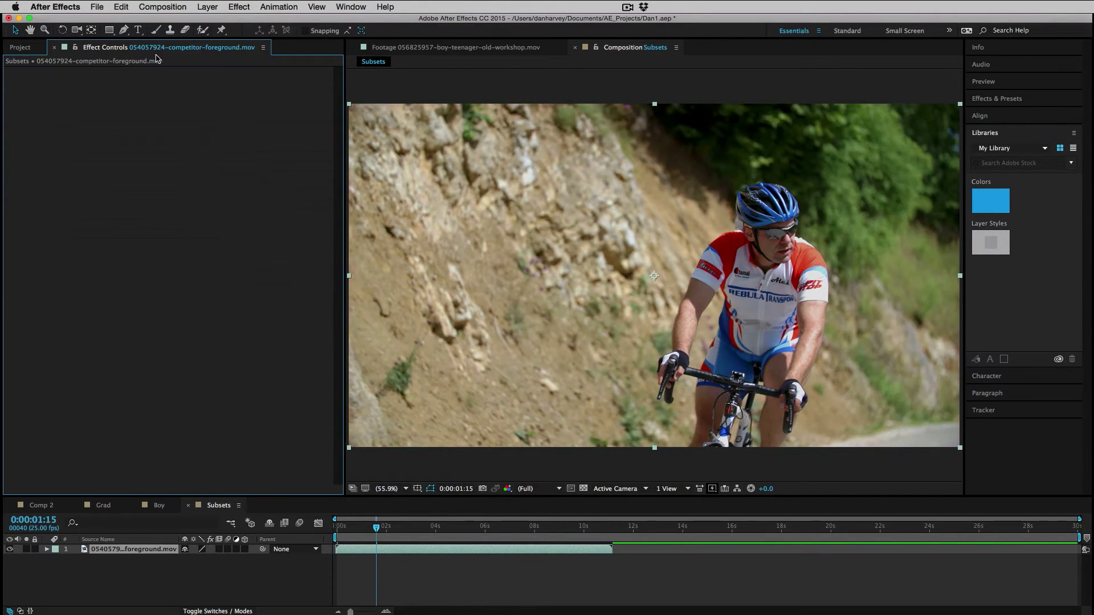
pyautogui.click(239, 7)
pyautogui.moveTo(274, 125)
pyautogui.click(450, 201)
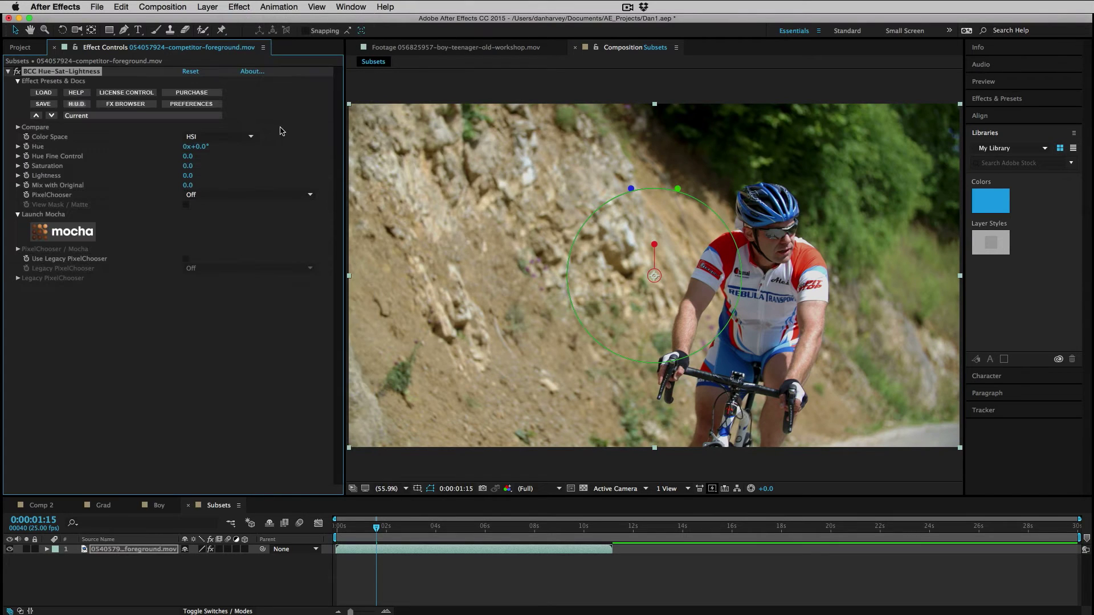
# - Shift Hue to -4° and lower Lightness to darken the clip
pyautogui.moveTo(198, 151)
pyautogui.mouseDown()
pyautogui.moveTo(211, 150)
pyautogui.moveTo(181, 167)
pyautogui.moveTo(193, 166)
pyautogui.mouseUp()
pyautogui.press('super+z')
pyautogui.moveTo(195, 175)
pyautogui.mouseDown()
pyautogui.moveTo(213, 175)
pyautogui.moveTo(178, 177)
pyautogui.mouseUp()
# - Swap Hue-Sat-Lightness for BCC Brightness-Contrast, trying Brightness then resetting to defaults
pyautogui.press('Delete')
pyautogui.click(239, 7)
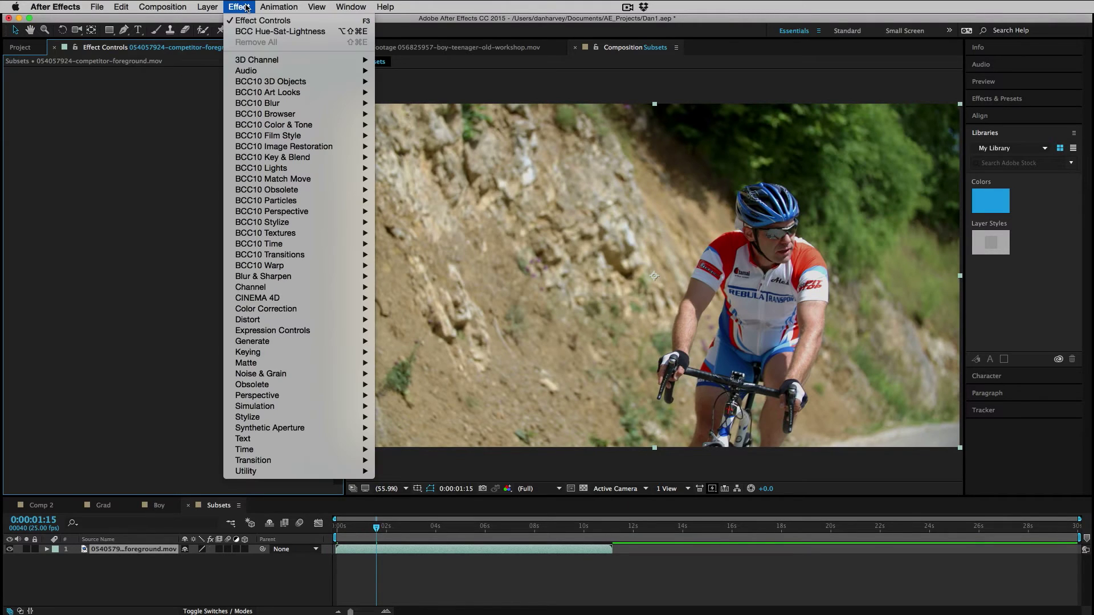
pyautogui.moveTo(261, 125)
pyautogui.click(416, 136)
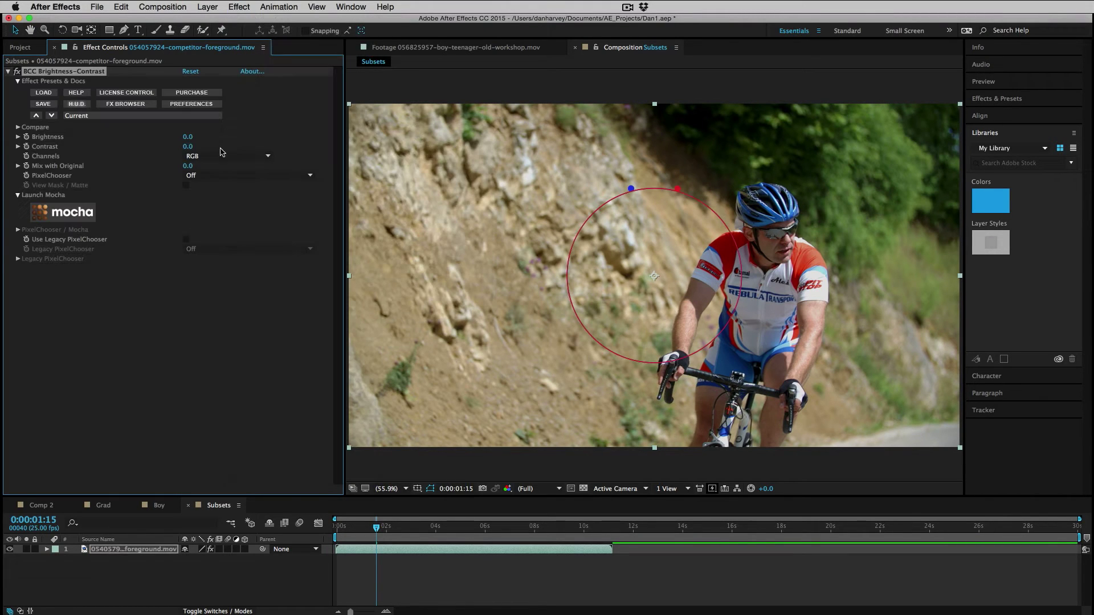
pyautogui.moveTo(188, 138); pyautogui.dragTo(210, 149)
pyautogui.click(191, 72)
# - Turn PixelChooser on and load the Mask Oval Soft preset, previewing the matte
pyautogui.click(242, 176)
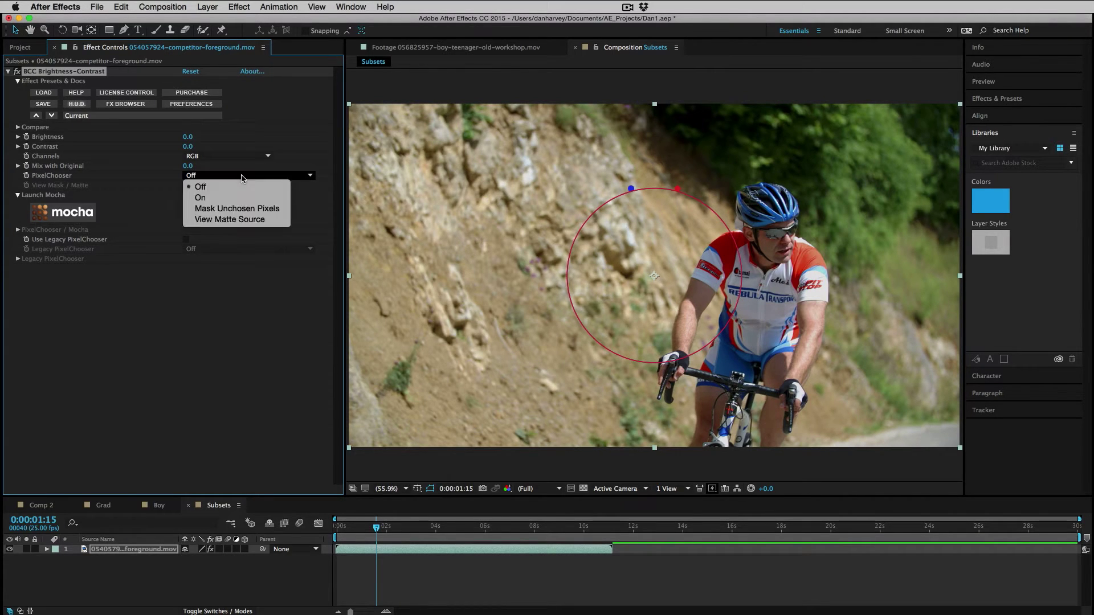
pyautogui.click(243, 198)
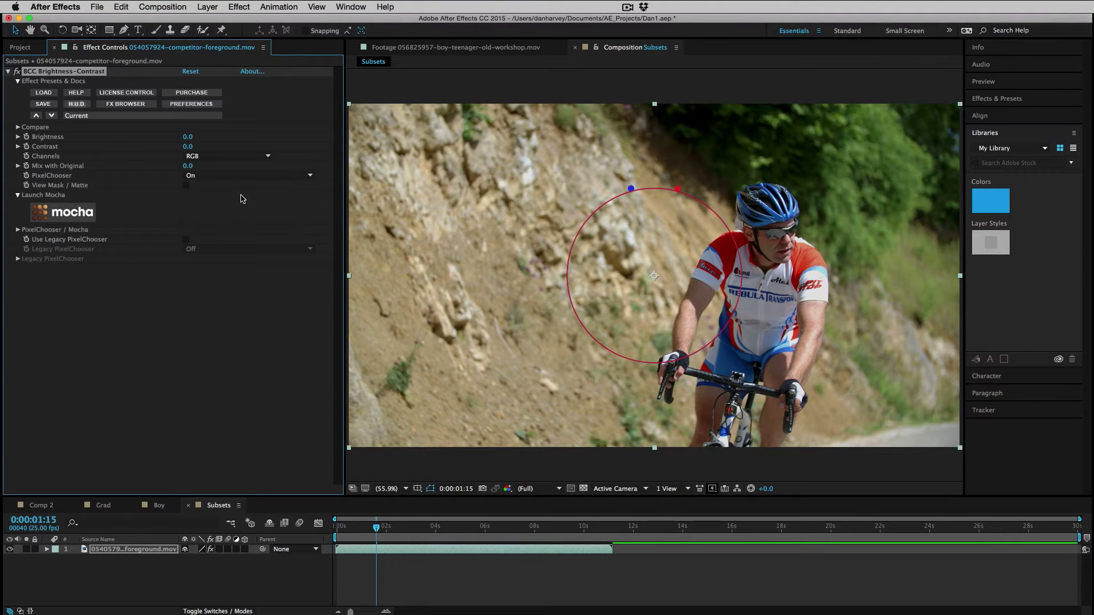
pyautogui.click(18, 230)
pyautogui.click(53, 250)
pyautogui.doubleClick(520, 353)
pyautogui.click(186, 186)
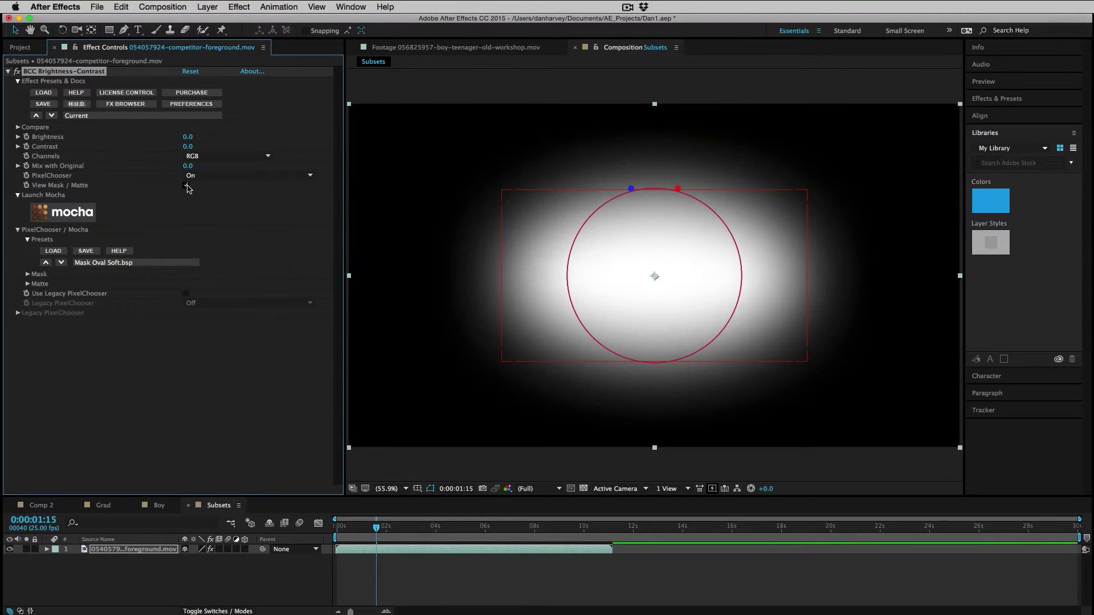
pyautogui.click(186, 186)
# - Enlarge the oval mask to Master Scale 177
pyautogui.click(27, 274)
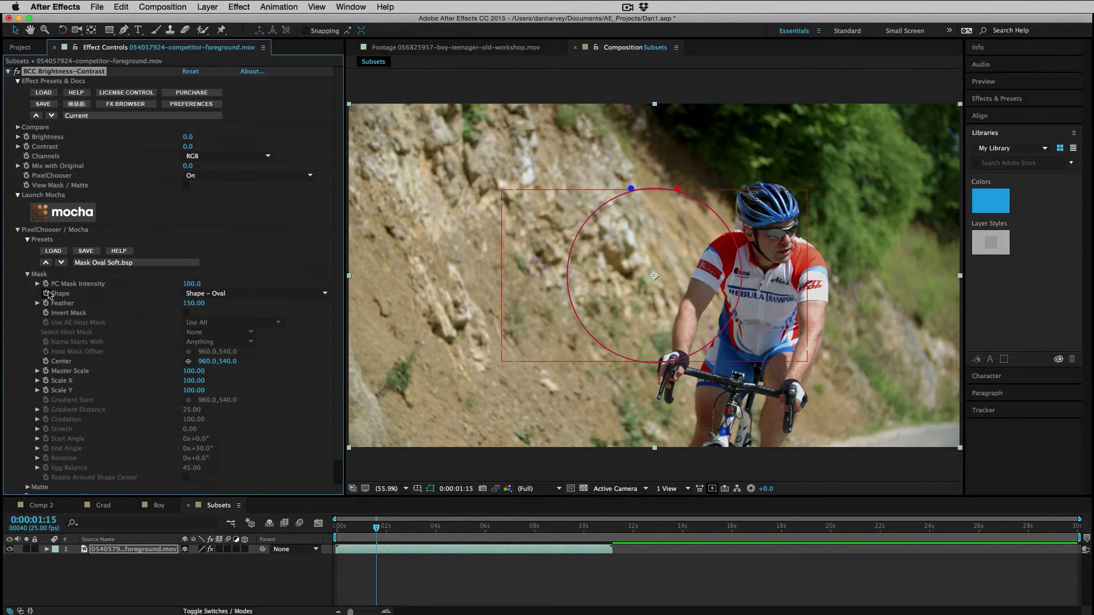
pyautogui.click(187, 186)
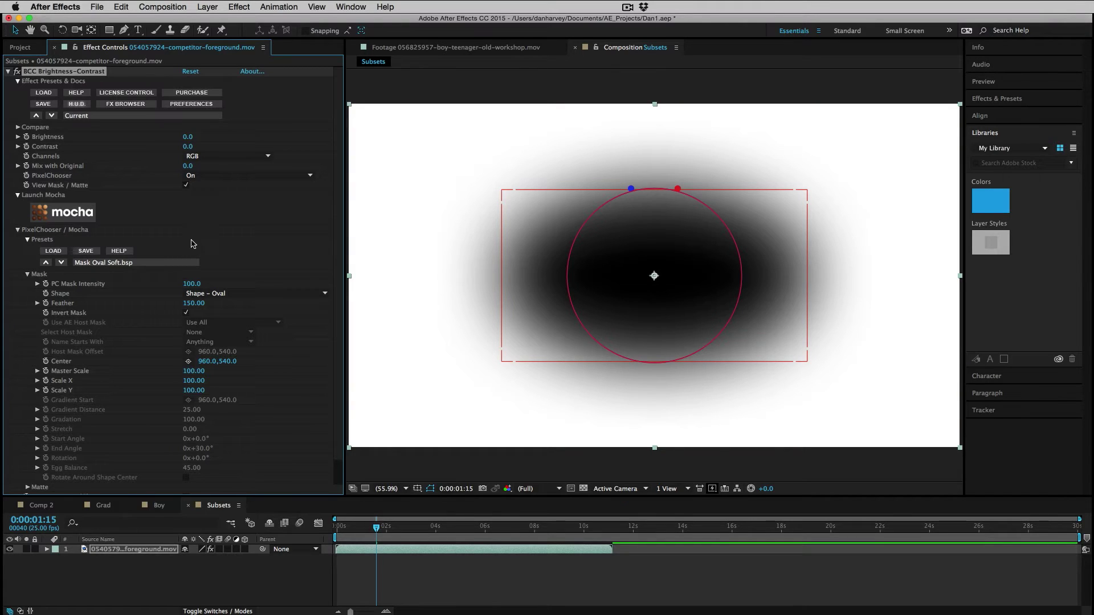
pyautogui.moveTo(194, 371); pyautogui.dragTo(238, 371)
pyautogui.click(187, 186)
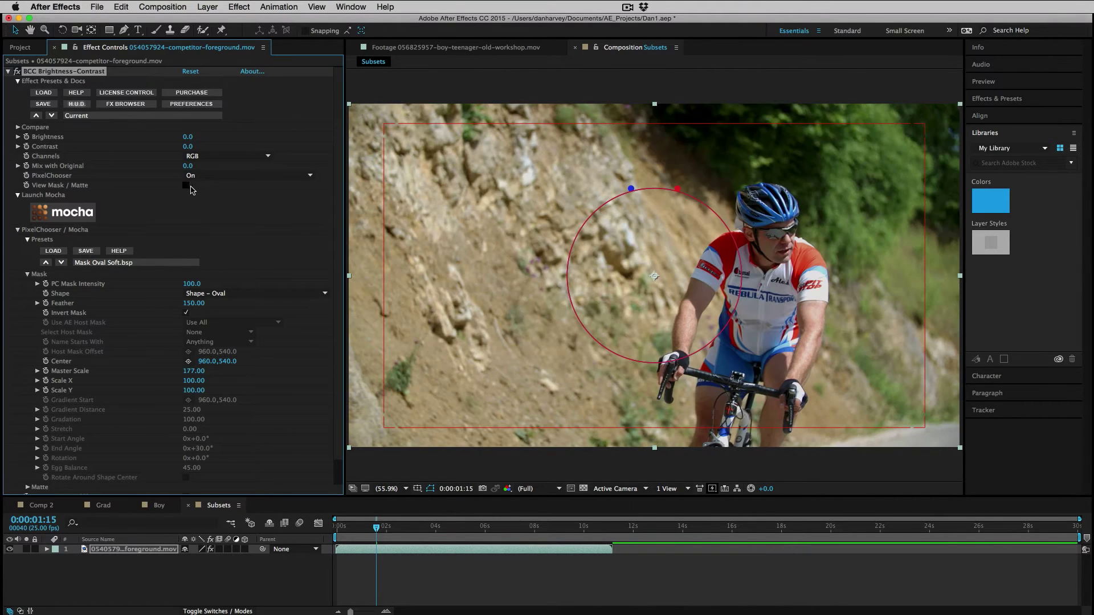
# - Set Brightness to -20 and compare the masked result with the effect off and on
pyautogui.moveTo(188, 137); pyautogui.dragTo(210, 147)
pyautogui.click(17, 71)
pyautogui.click(17, 72)
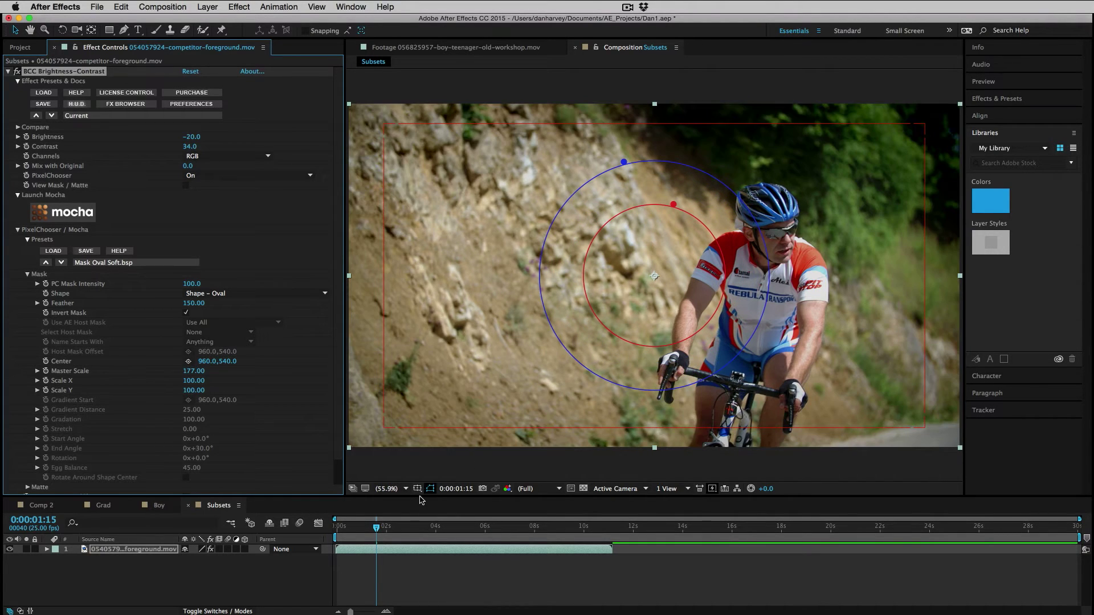
pyautogui.moveTo(380, 532); pyautogui.dragTo(492, 530)
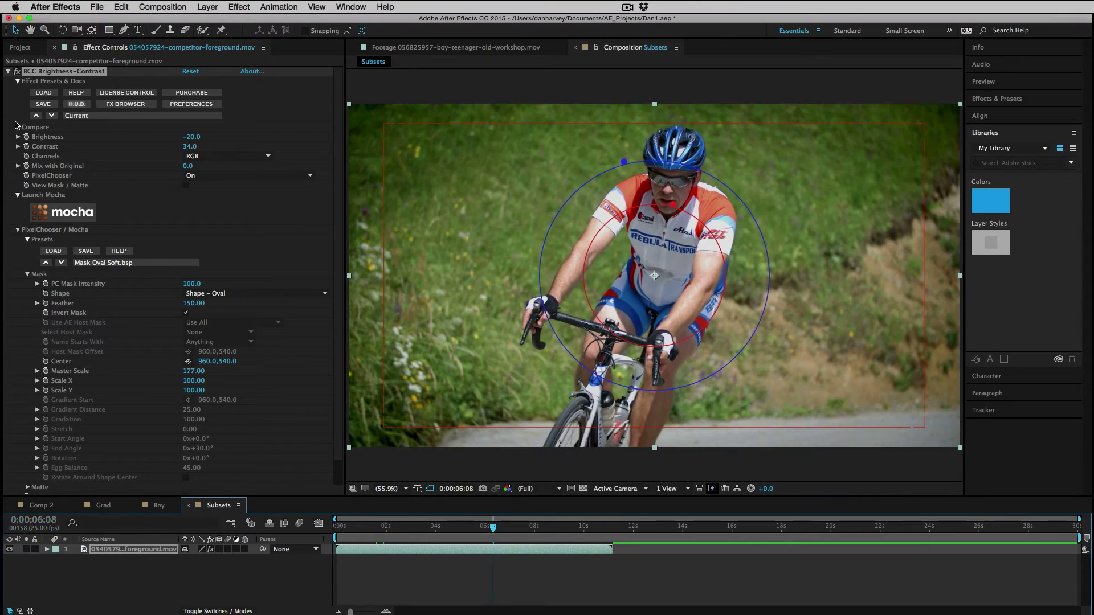
pyautogui.click(17, 71)
pyautogui.click(17, 71)
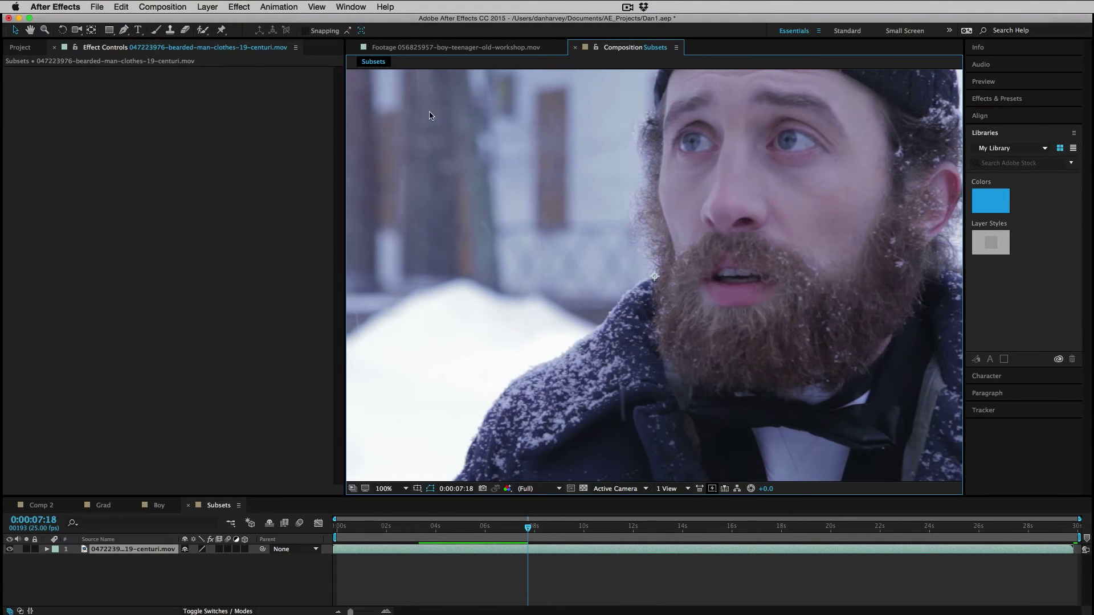
# - Apply BCC Correct Selected Color, sample the man's lips, and view the Matte
pyautogui.click(238, 7)
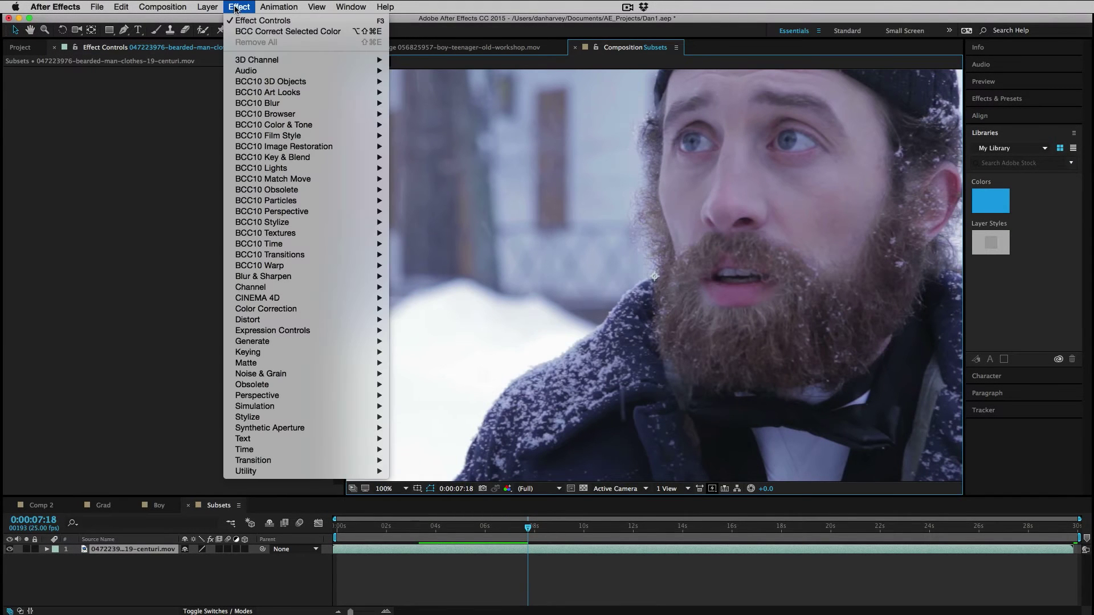
pyautogui.moveTo(291, 130)
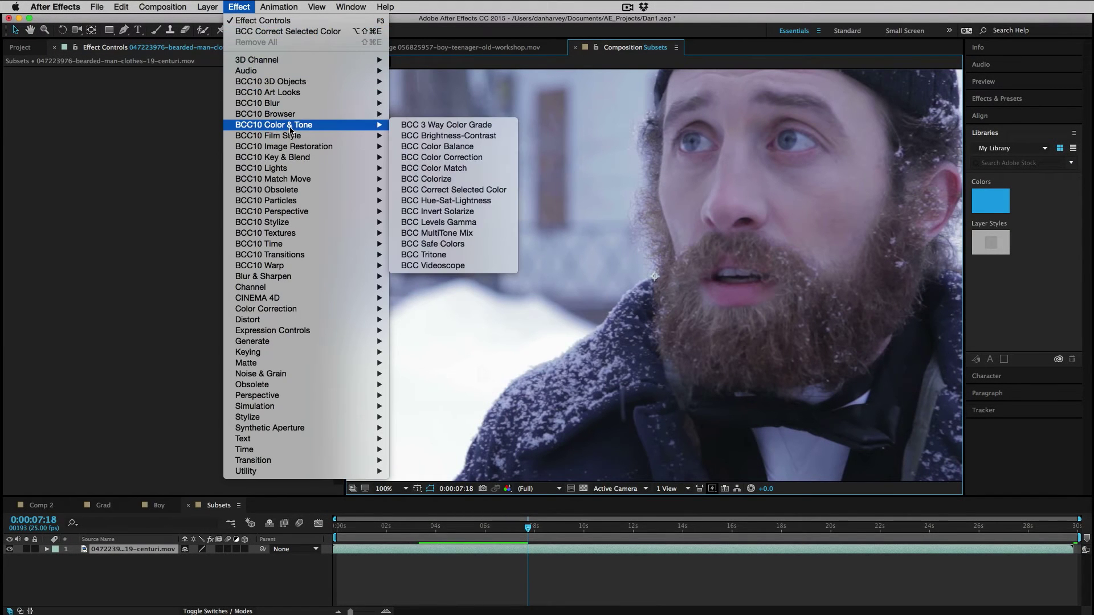
pyautogui.click(456, 190)
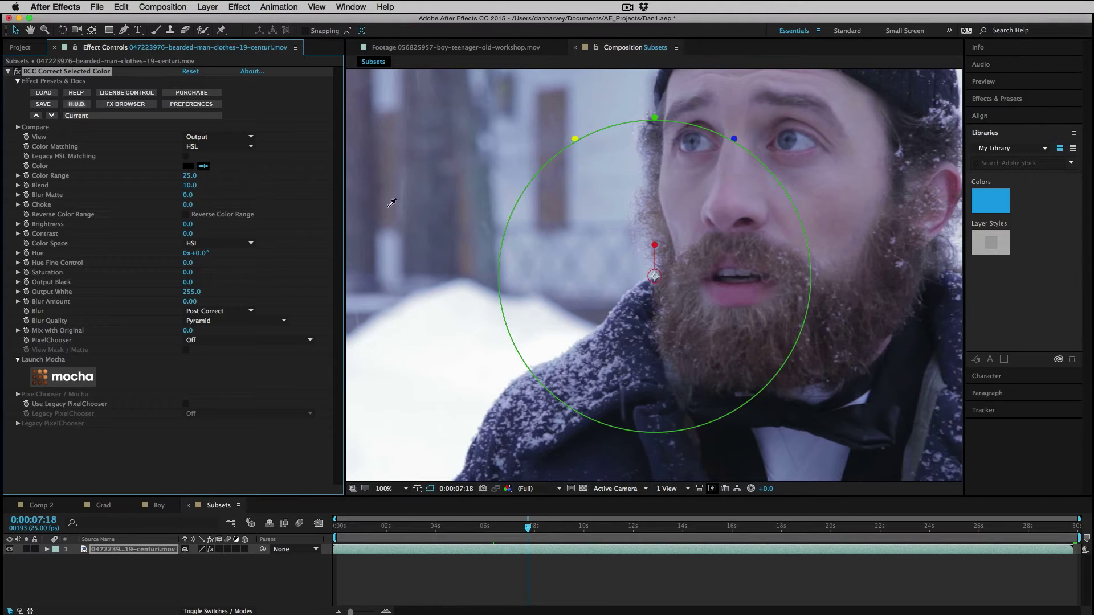
pyautogui.click(746, 284)
pyautogui.click(219, 137)
pyautogui.click(218, 161)
# - Tighten the selection with Color Range 4.8 and Blend 9.0
pyautogui.moveTo(191, 178); pyautogui.dragTo(80, 180)
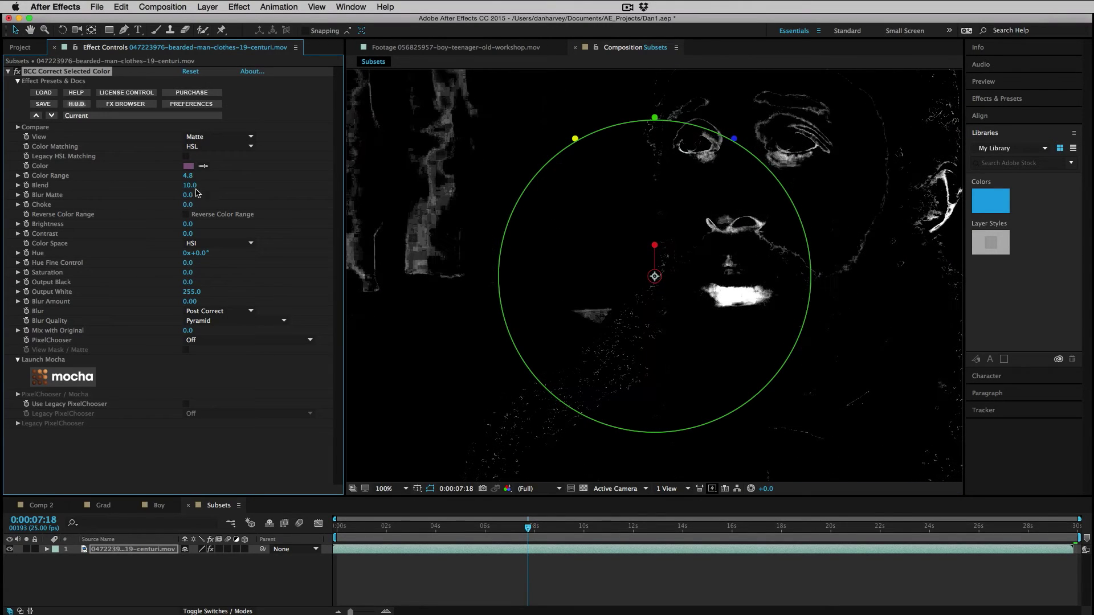
pyautogui.moveTo(195, 189); pyautogui.dragTo(214, 199)
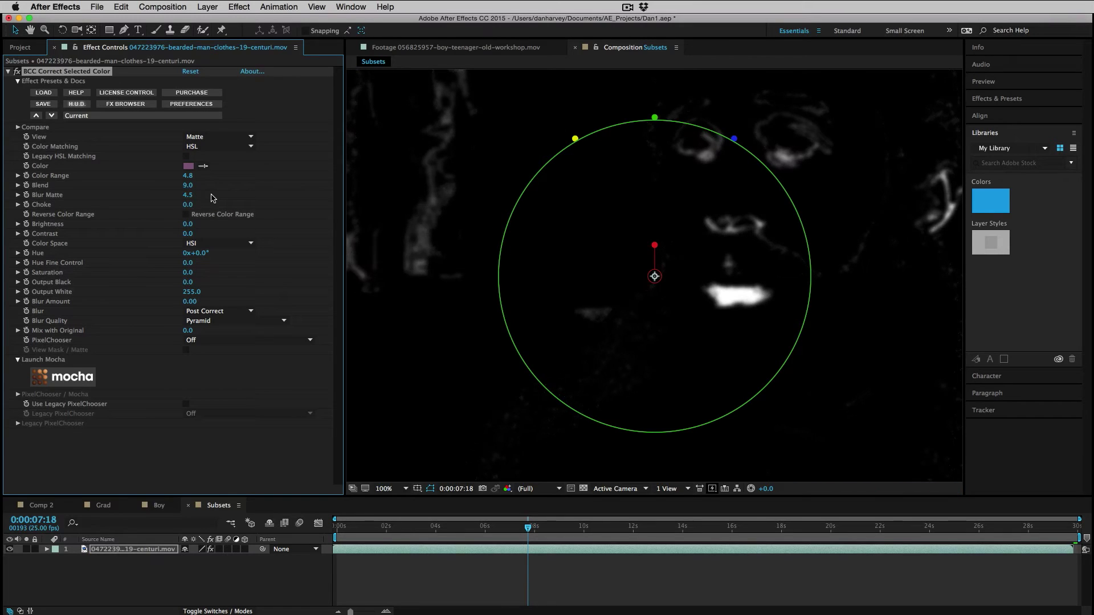
pyautogui.click(228, 341)
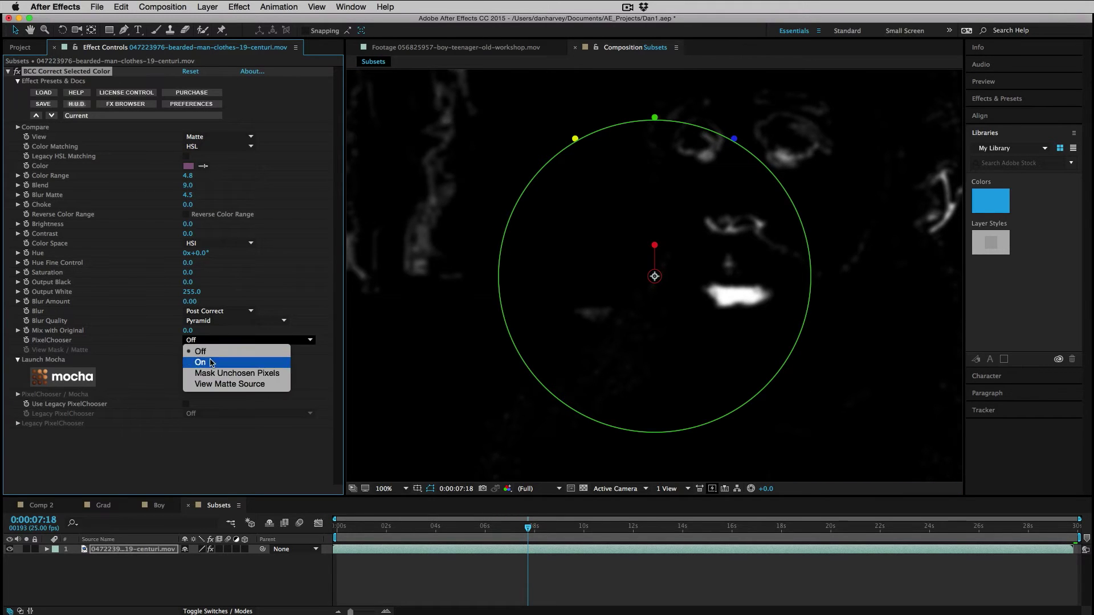
# - Turn PixelChooser on, load the Mask Oval preset and place the oval over the mouth and beard
pyautogui.click(215, 358)
pyautogui.click(17, 395)
pyautogui.click(53, 415)
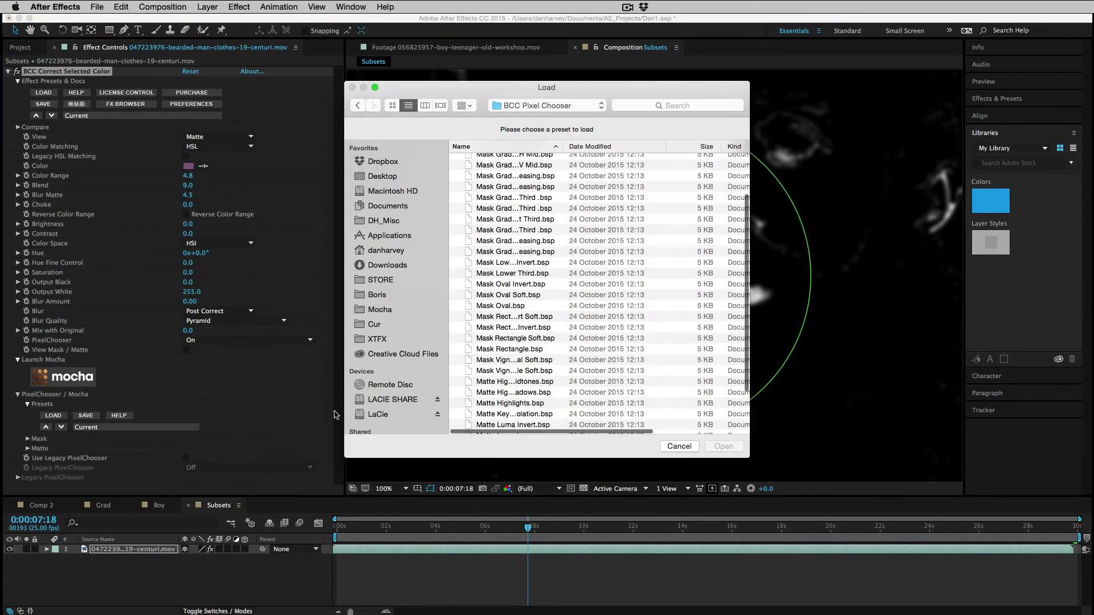
pyautogui.doubleClick(523, 334)
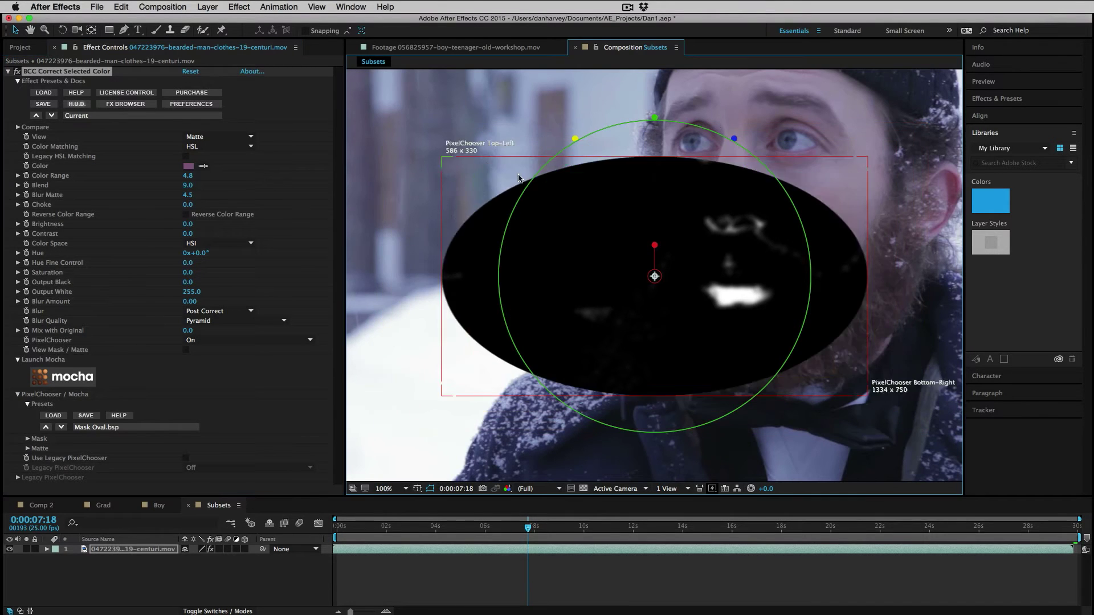
pyautogui.moveTo(655, 277); pyautogui.dragTo(740, 302)
# - Return the view to Output, then set Saturation to -28 and Hue to -10°
pyautogui.click(217, 137)
pyautogui.click(212, 138)
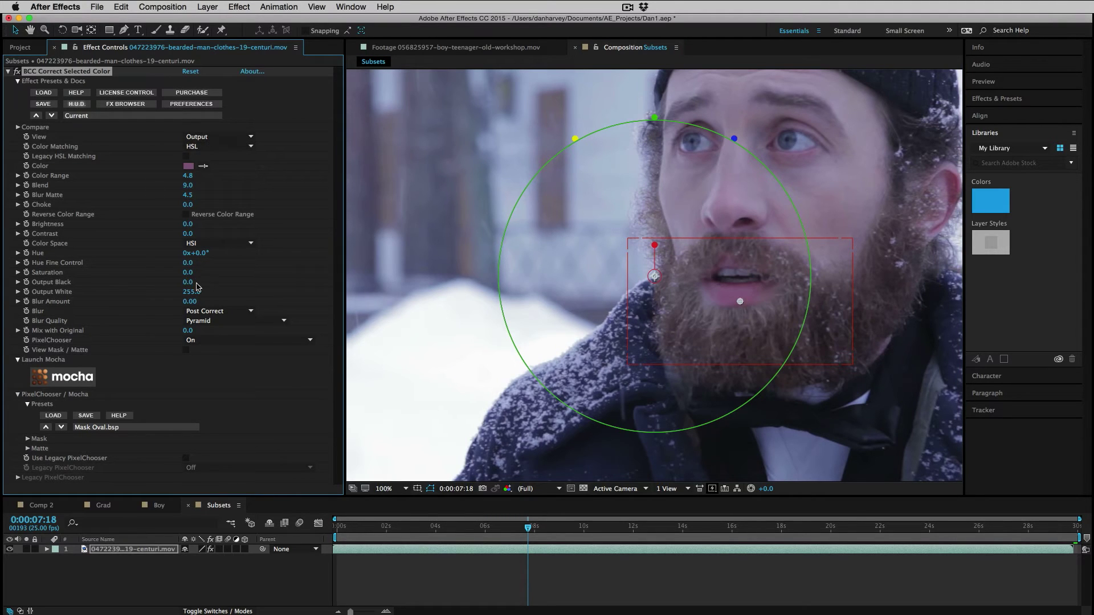
pyautogui.moveTo(188, 273)
pyautogui.mouseDown()
pyautogui.moveTo(176, 276)
pyautogui.moveTo(197, 269)
pyautogui.moveTo(189, 260)
pyautogui.mouseUp()
pyautogui.click(18, 253)
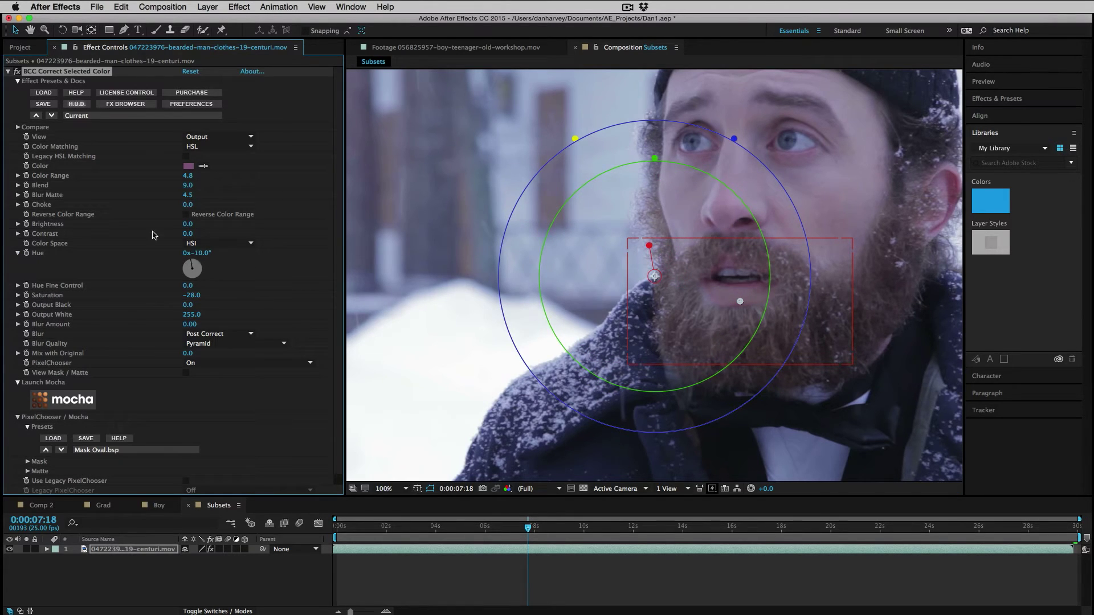
# - Preview the composition with the effect toggled off and back on to compare
pyautogui.click(17, 72)
pyautogui.press('space')
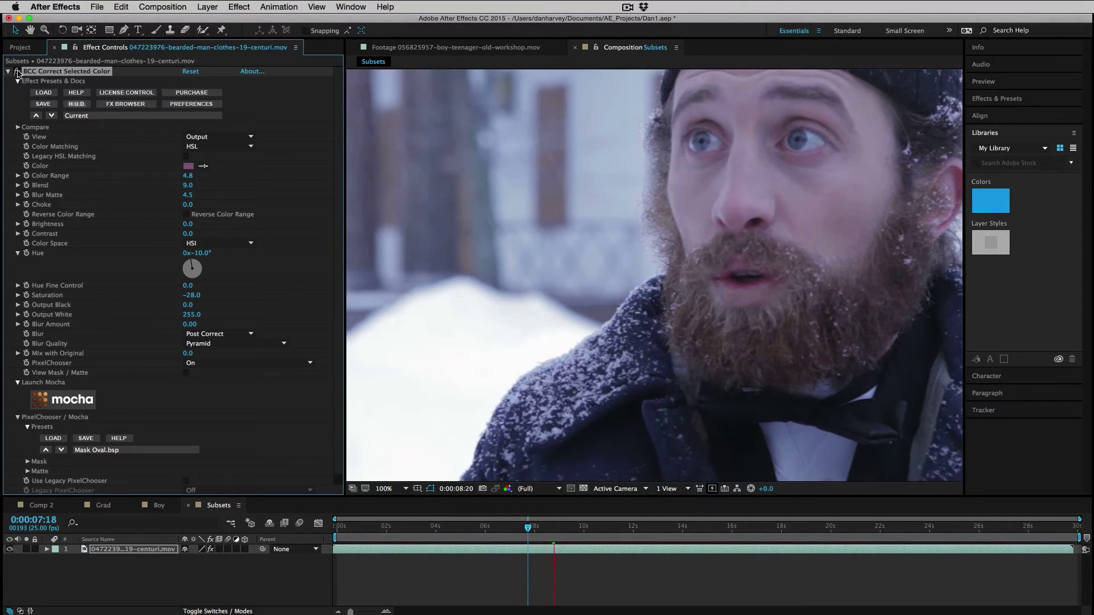
pyautogui.click(17, 72)
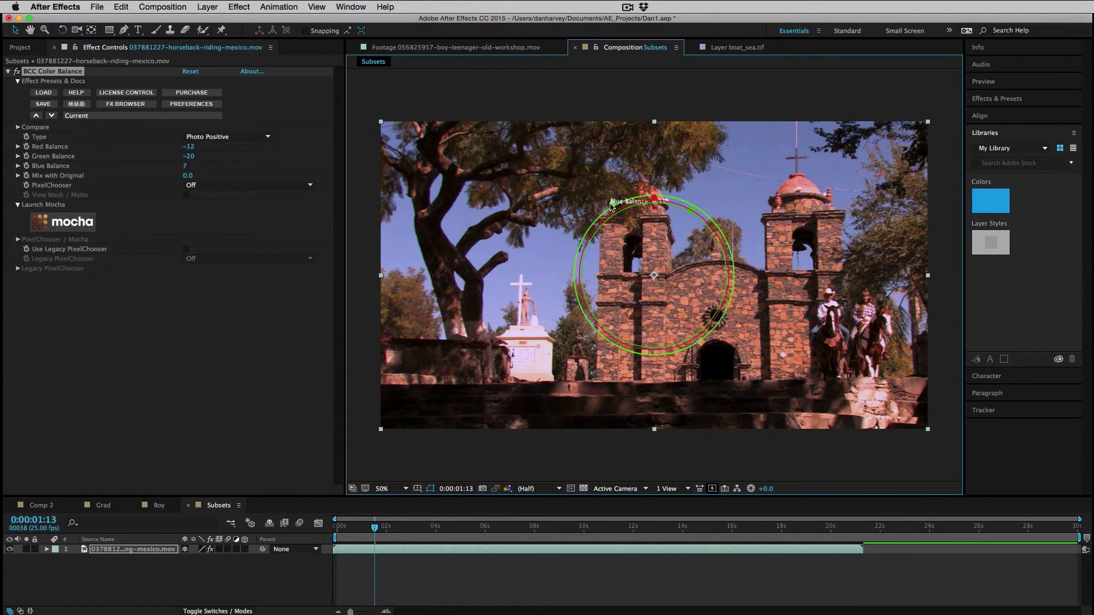
# - Replace BCC Color Balance with BCC Color Correction on the church clip
pyautogui.press('Delete')
pyautogui.click(238, 6)
pyautogui.moveTo(273, 124)
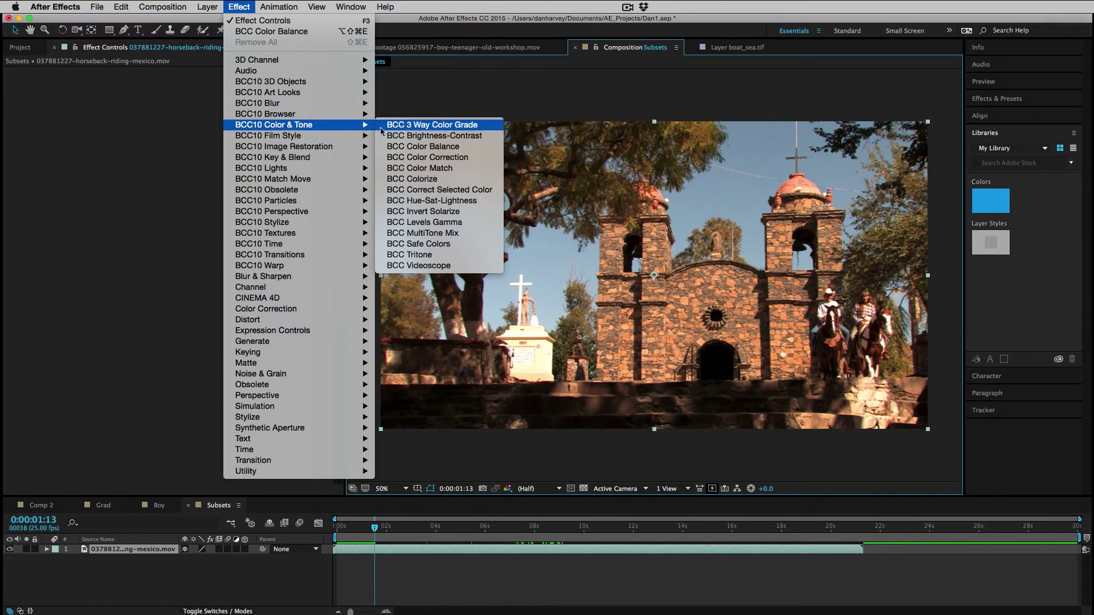
pyautogui.click(425, 157)
# - Raise Brightness to 13, then remove the Color Correction effect
pyautogui.moveTo(190, 138); pyautogui.dragTo(173, 206)
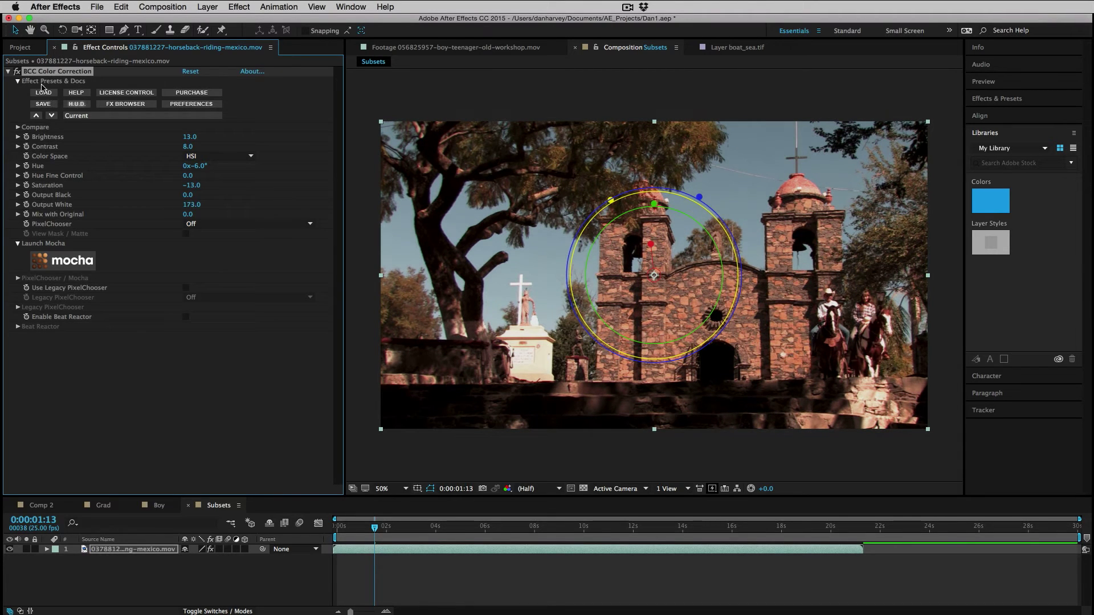
pyautogui.click(69, 71)
pyautogui.press('Delete')
# - Apply BCC Invert Solarize to the church clip
pyautogui.click(239, 7)
pyautogui.moveTo(273, 124)
pyautogui.click(456, 210)
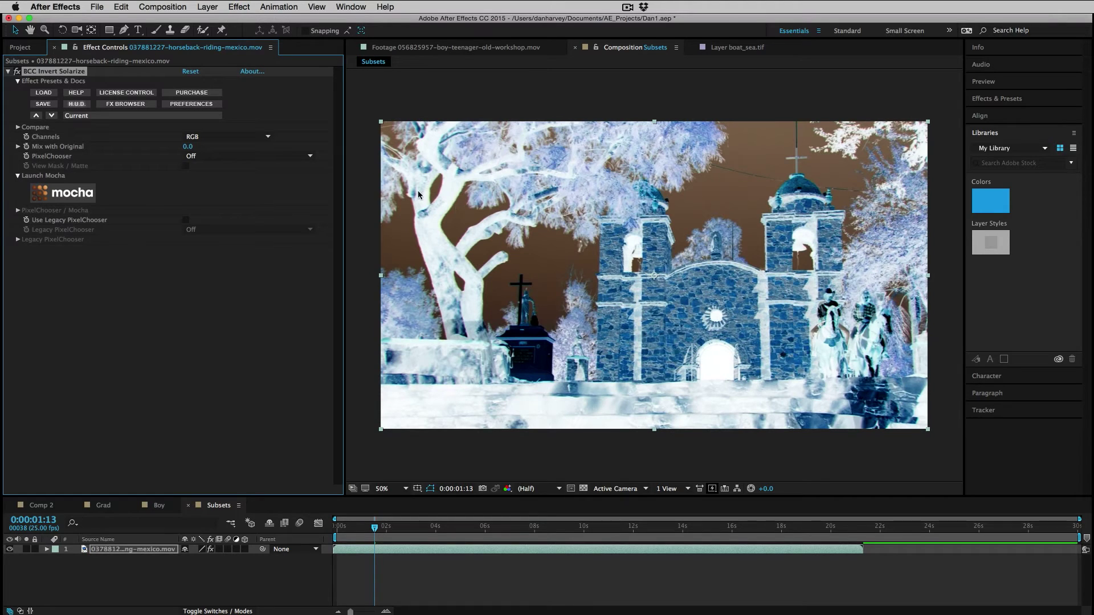
# - Try the Red, Luminance and Hue solarize channels, settling on Saturation
pyautogui.click(228, 136)
pyautogui.click(200, 171)
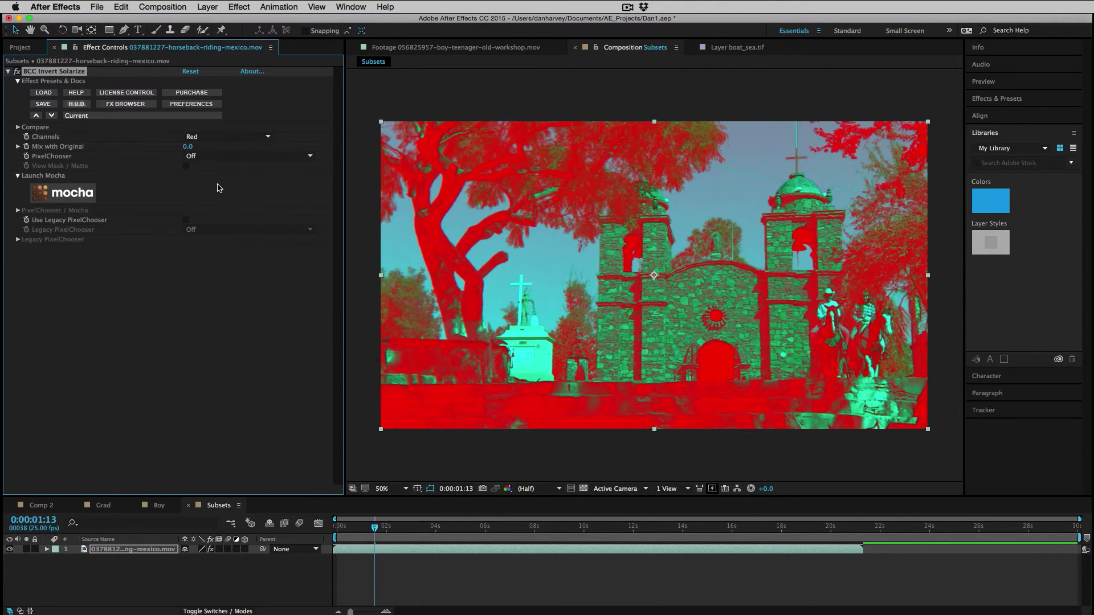
pyautogui.click(225, 137)
pyautogui.click(221, 248)
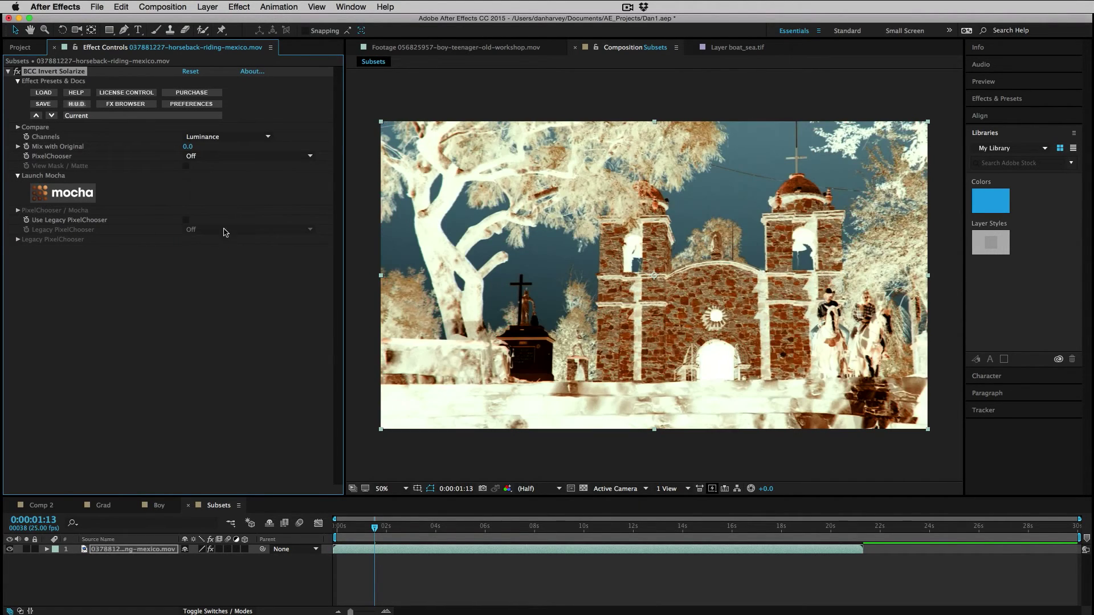
pyautogui.click(225, 137)
pyautogui.click(211, 256)
pyautogui.click(219, 140)
pyautogui.click(228, 268)
pyautogui.click(224, 139)
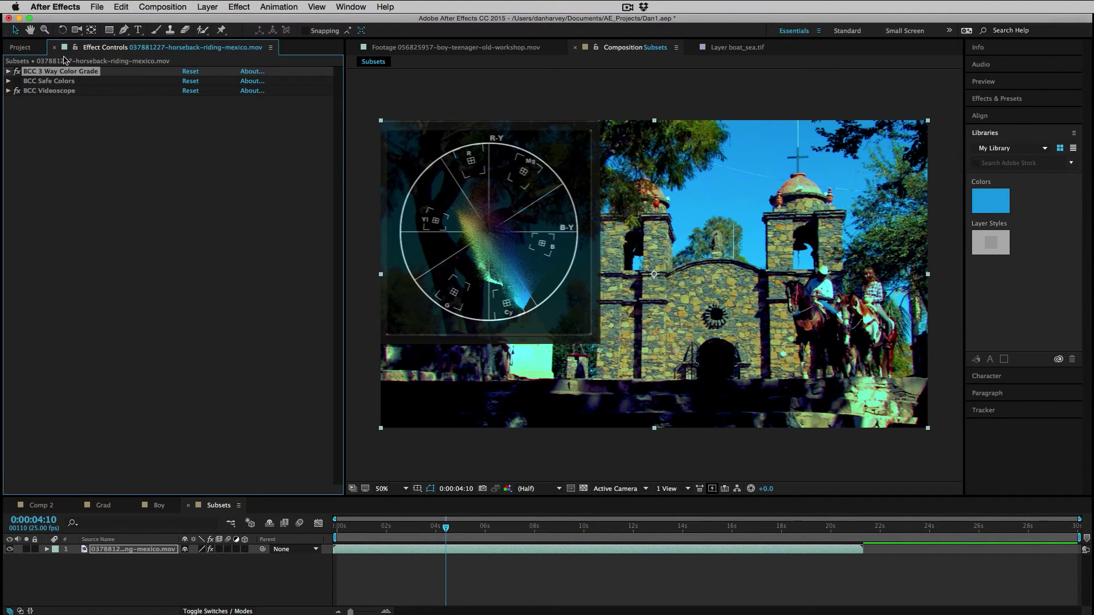
# - Compare BCC Safe Colors on and off, lowering Saturation Limit to 41 and Rolloff Start to 1
pyautogui.click(8, 81)
pyautogui.click(17, 81)
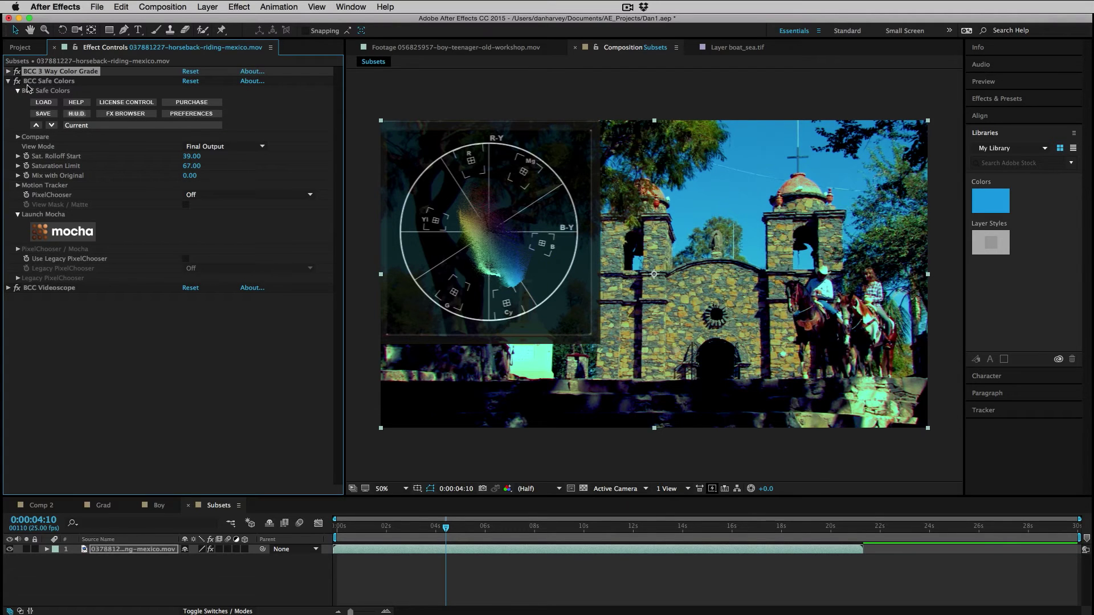
pyautogui.click(17, 81)
pyautogui.click(17, 82)
pyautogui.moveTo(191, 166)
pyautogui.mouseDown()
pyautogui.moveTo(184, 156)
pyautogui.moveTo(177, 166)
pyautogui.mouseUp()
pyautogui.click(17, 82)
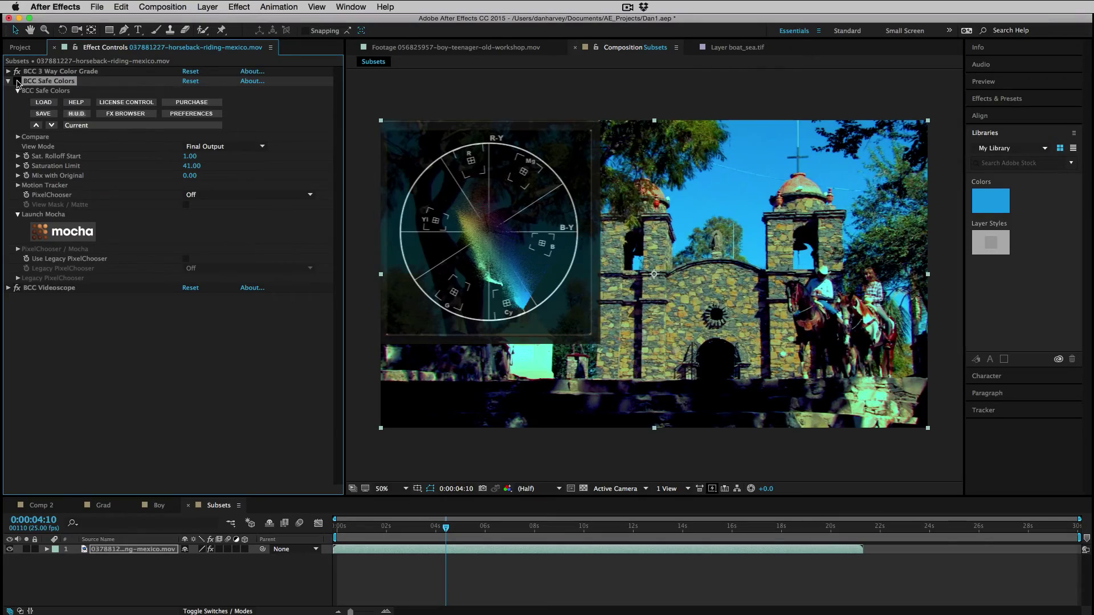
pyautogui.click(16, 81)
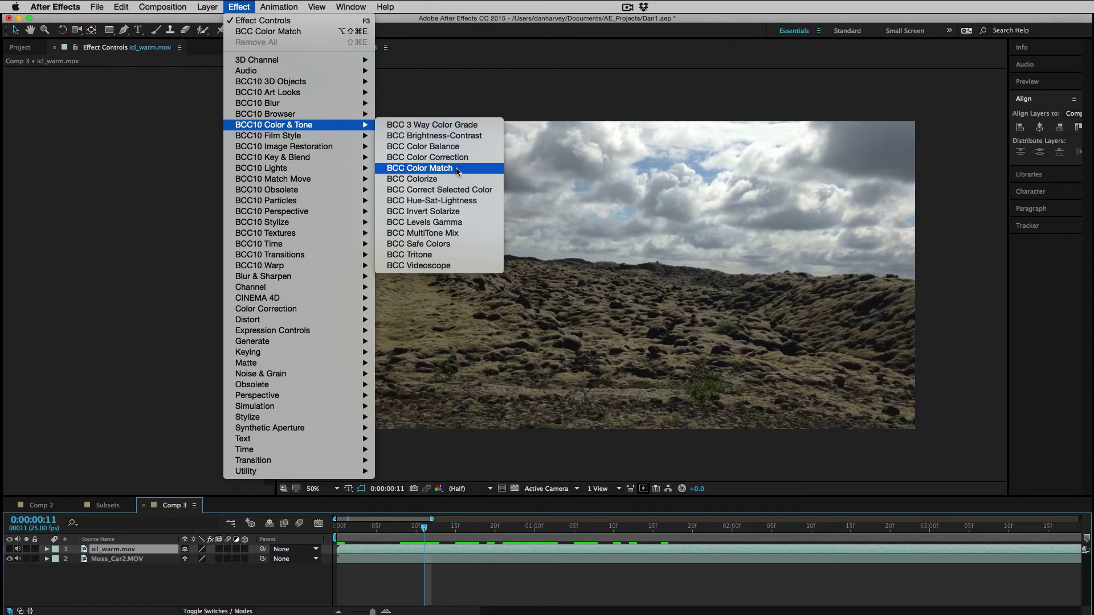
# - Apply BCC Color Match to icl_warm.mov and hide layer 1 to see the other clip
pyautogui.click(456, 168)
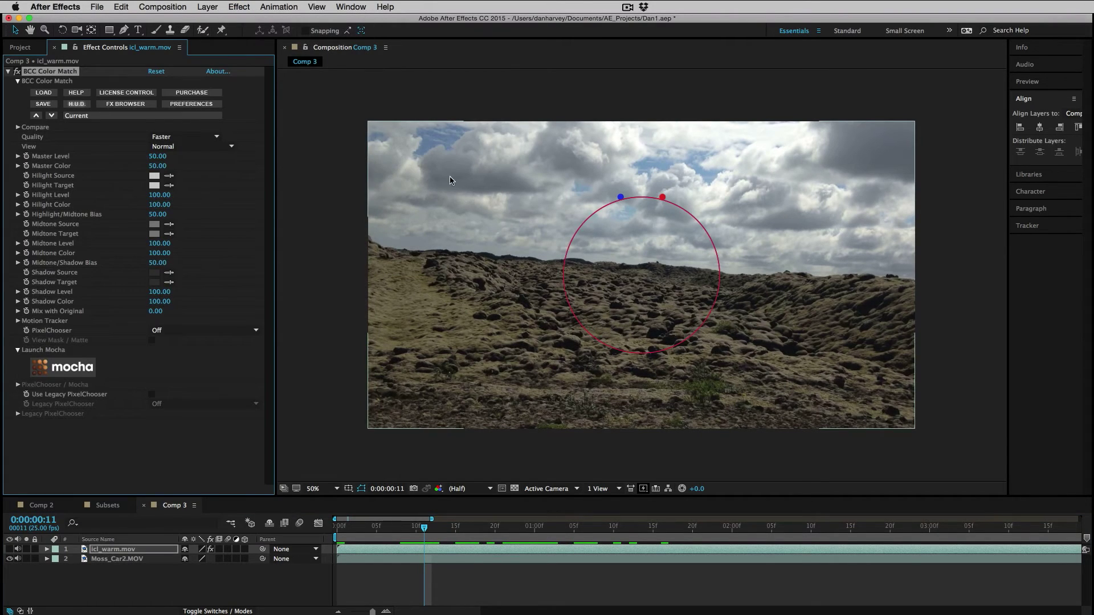
pyautogui.click(9, 549)
pyautogui.click(9, 550)
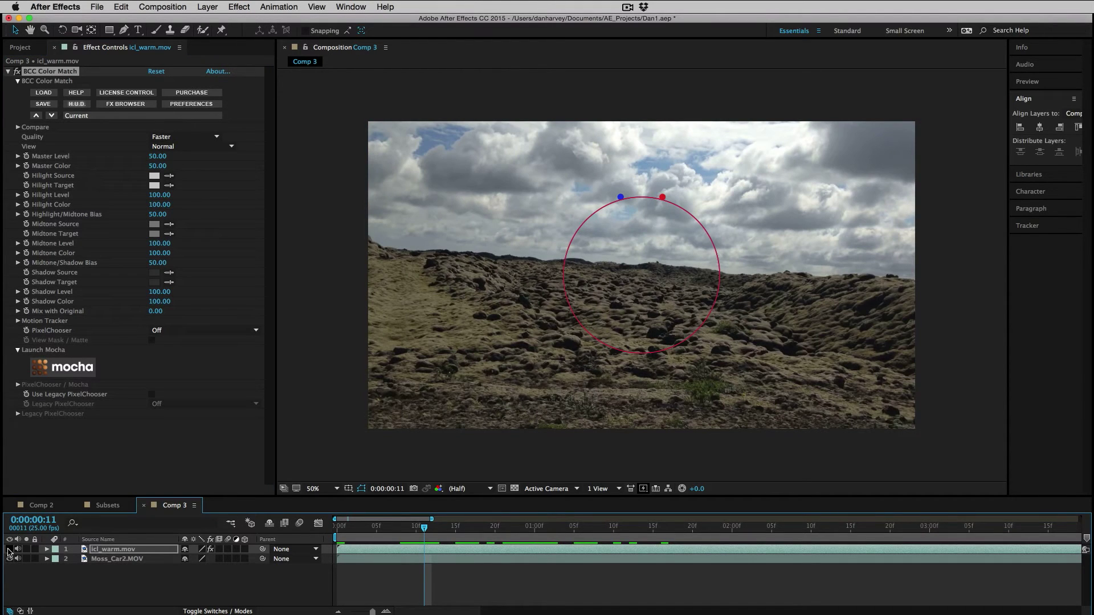
pyautogui.click(10, 549)
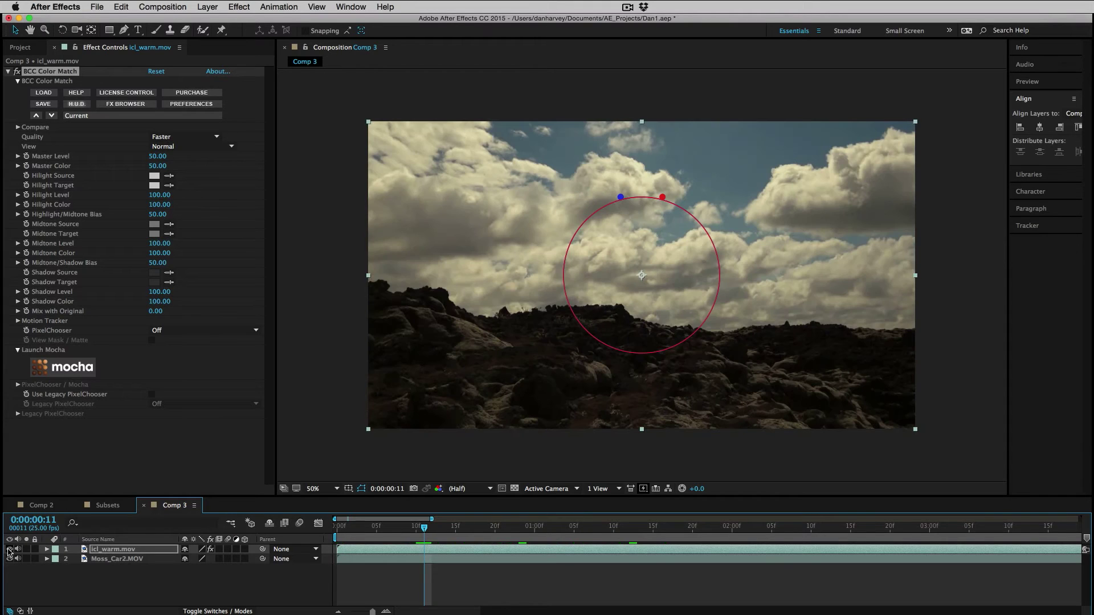
pyautogui.click(521, 552)
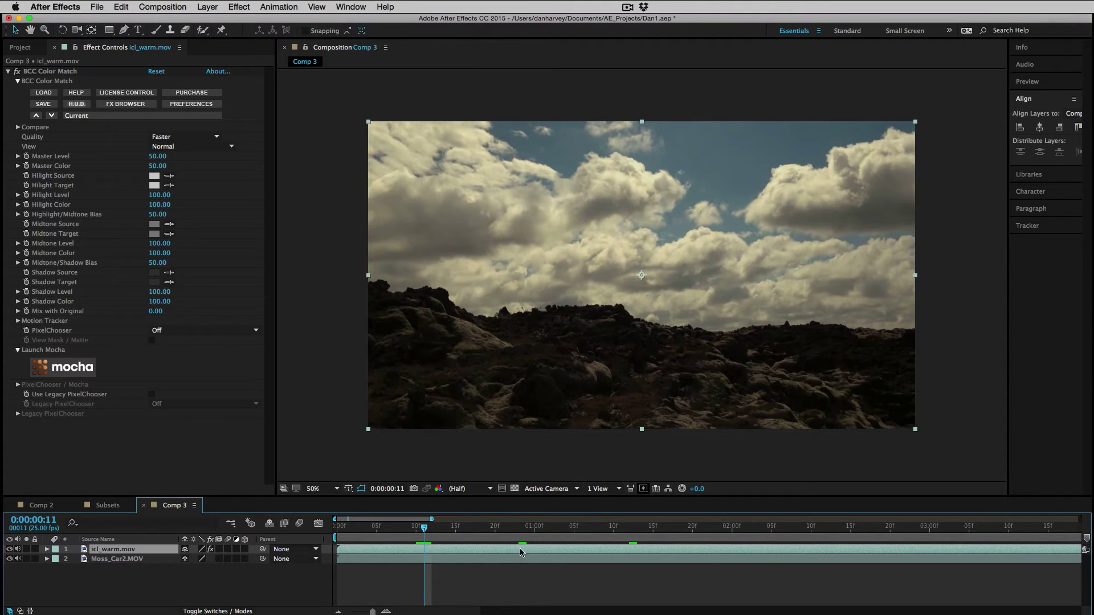
pyautogui.click(10, 549)
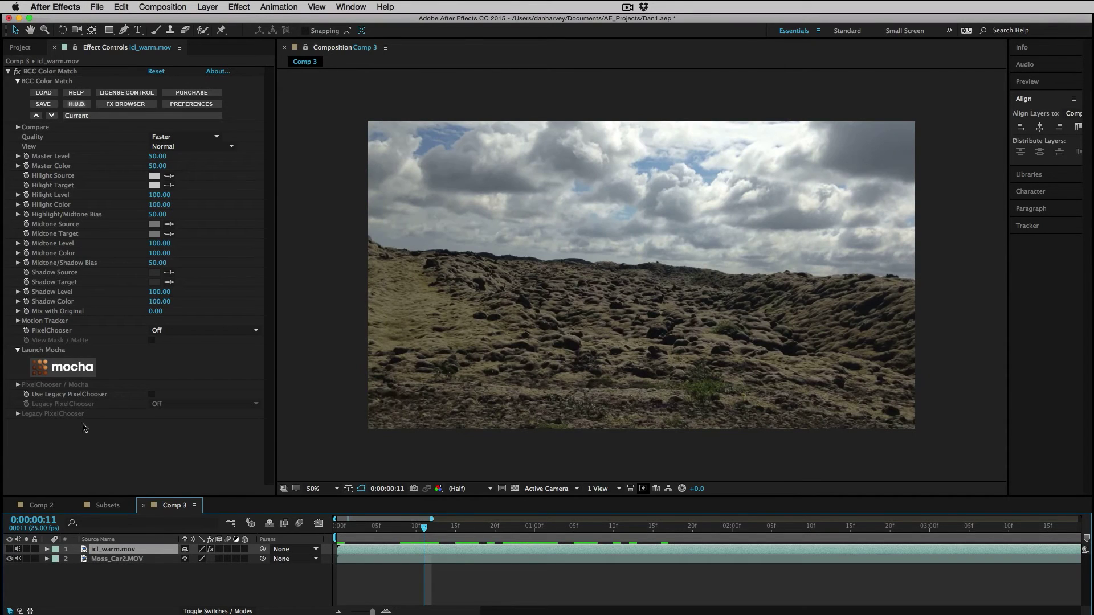
# - Sample the sky as the Hilight Target and the clouds as the Hilight Source
pyautogui.click(169, 187)
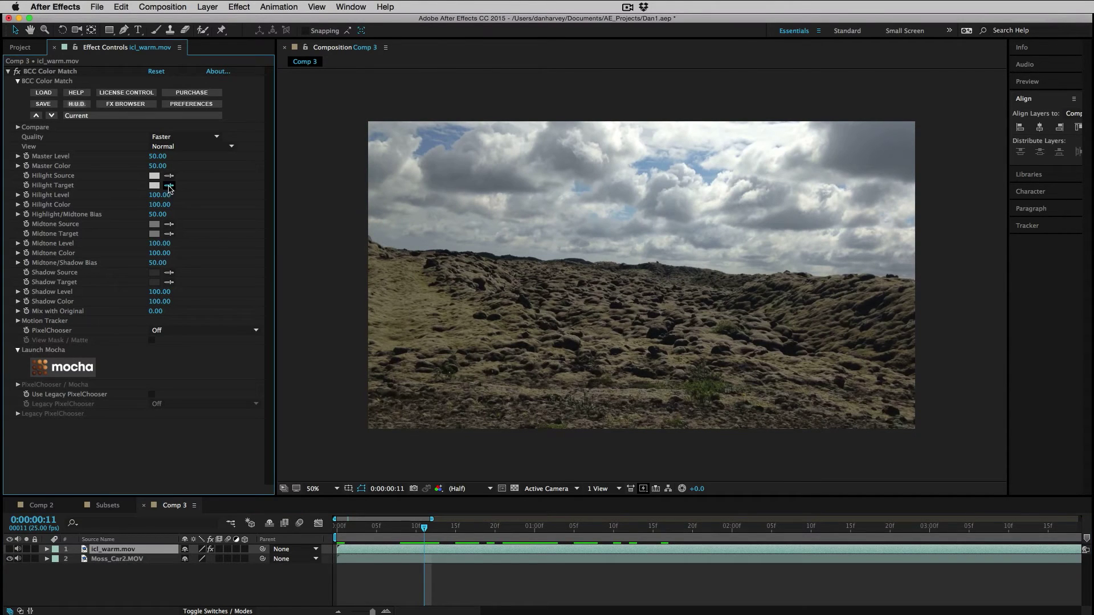
pyautogui.click(414, 154)
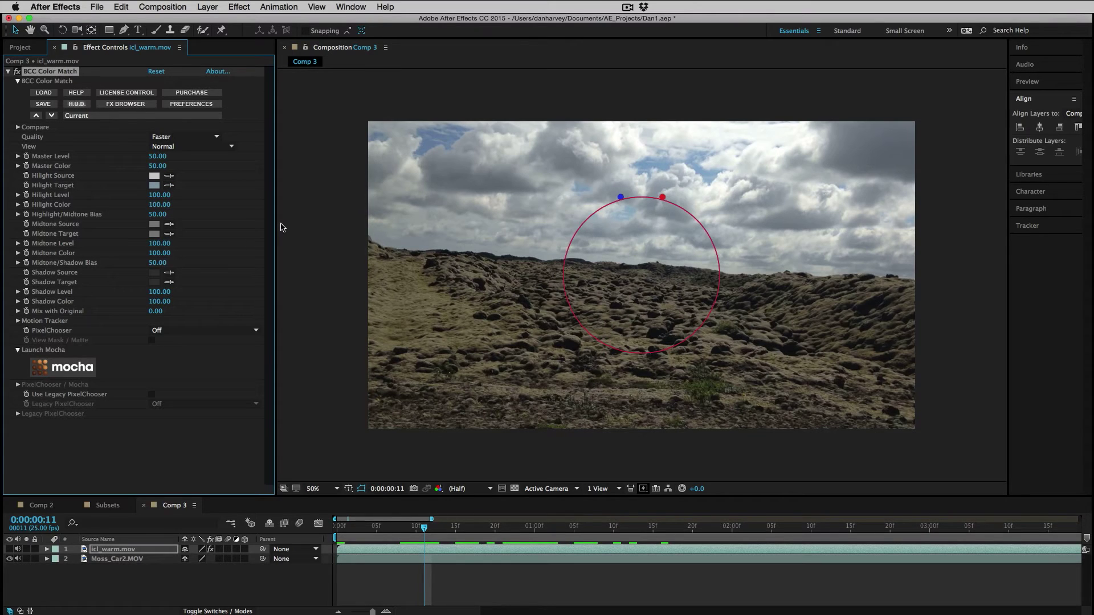
pyautogui.click(9, 549)
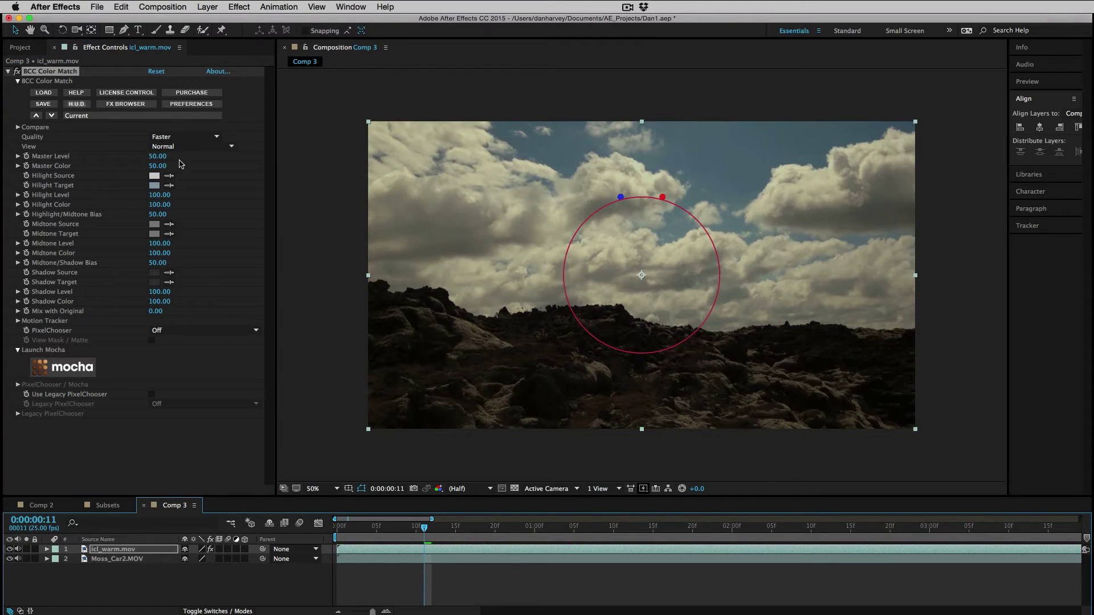
pyautogui.click(169, 175)
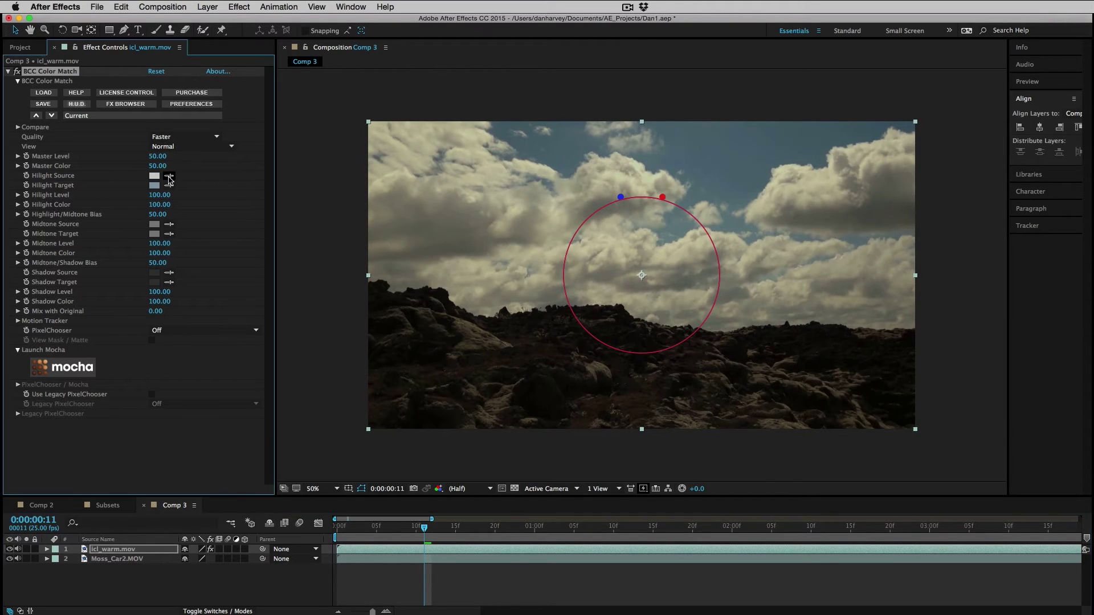
pyautogui.click(392, 177)
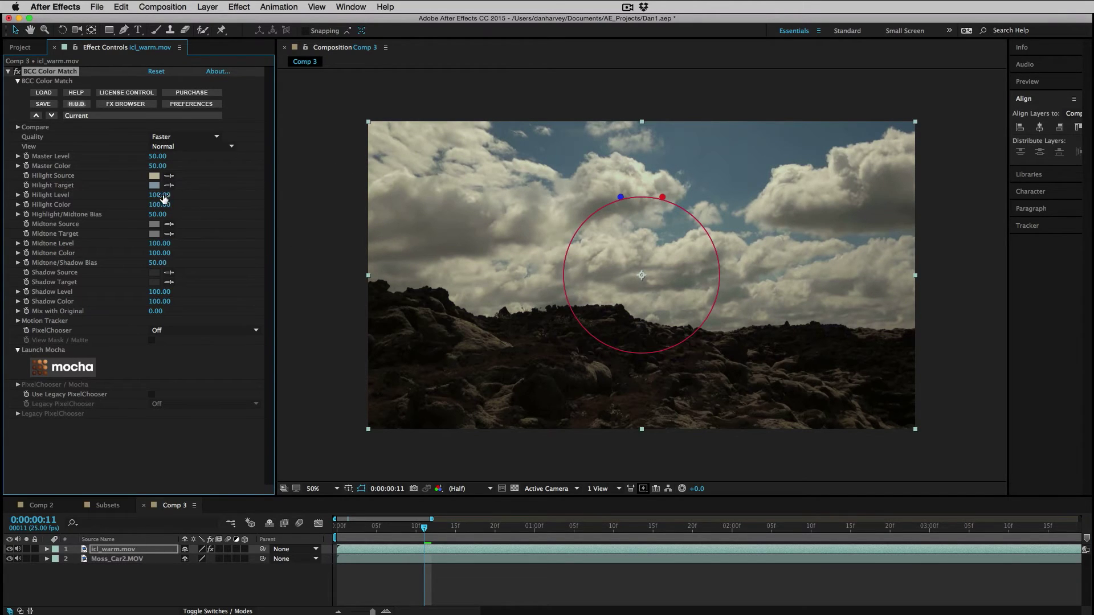
# - Set Hilight Level and Hilight Color to 0 and Highlight/Midtone Bias to 4.00
pyautogui.moveTo(162, 195); pyautogui.dragTo(398, 179)
pyautogui.moveTo(103, 205); pyautogui.dragTo(171, 200)
pyautogui.moveTo(26, 223); pyautogui.dragTo(240, 210)
pyautogui.moveTo(509, 207); pyautogui.dragTo(293, 212)
# - Set Color Match's Compare Mode to Compare for a before/after wipe
pyautogui.click(18, 130)
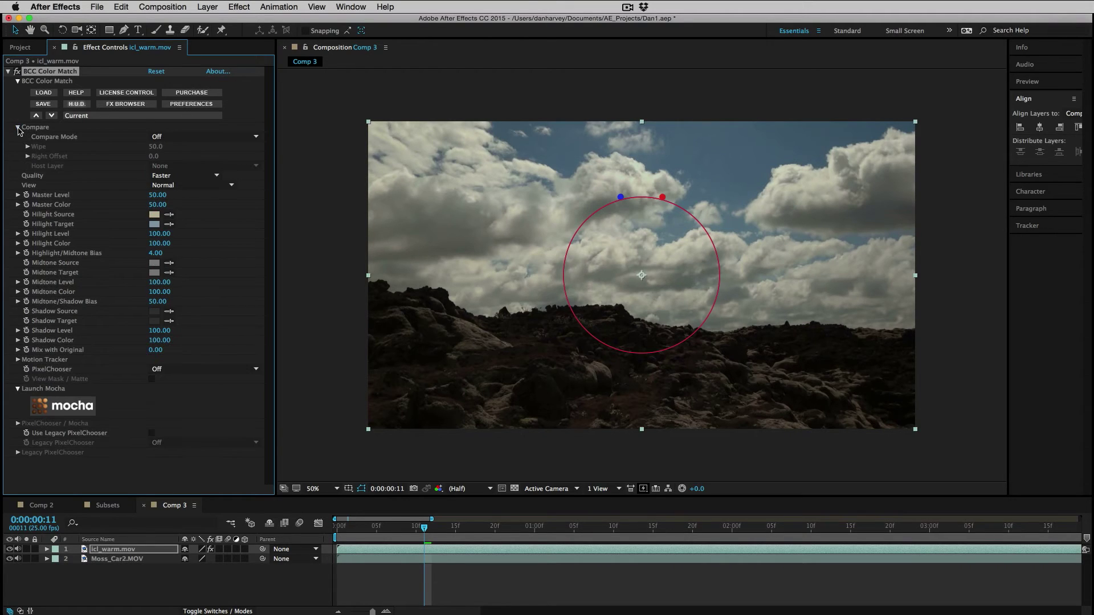
pyautogui.click(174, 139)
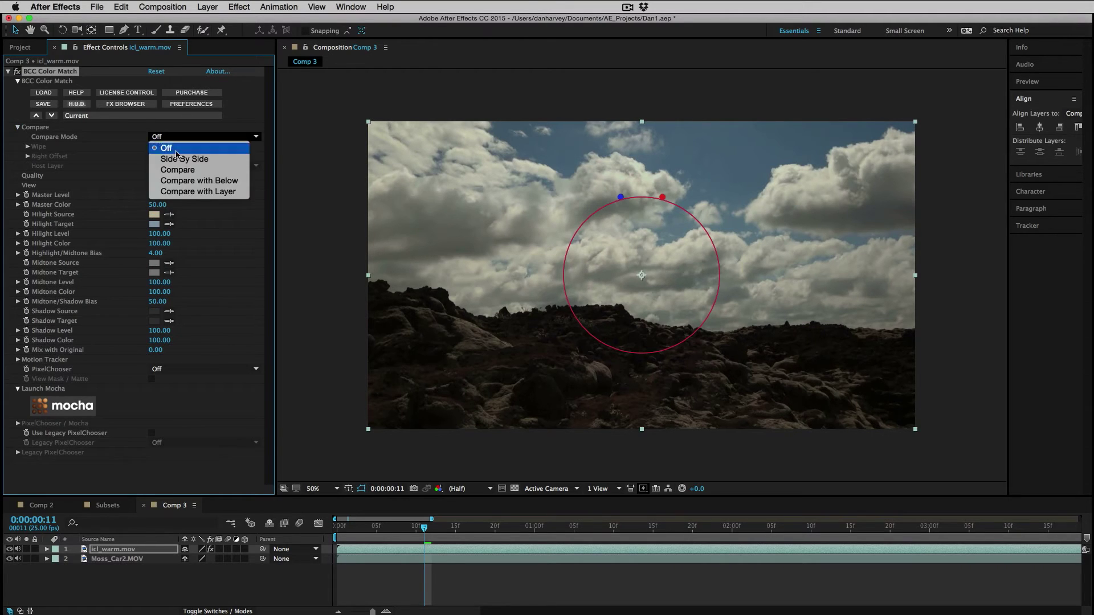
pyautogui.click(179, 169)
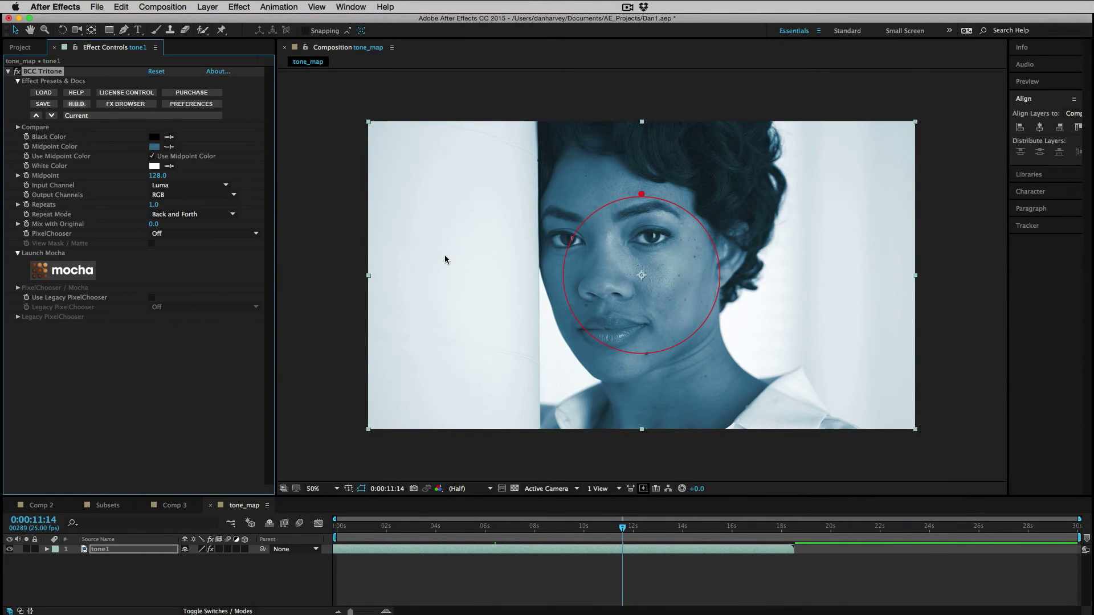
# - Set the Tritone Black color to dark red, Midpoint to purple and White to pink
pyautogui.click(154, 138)
pyautogui.click(335, 281)
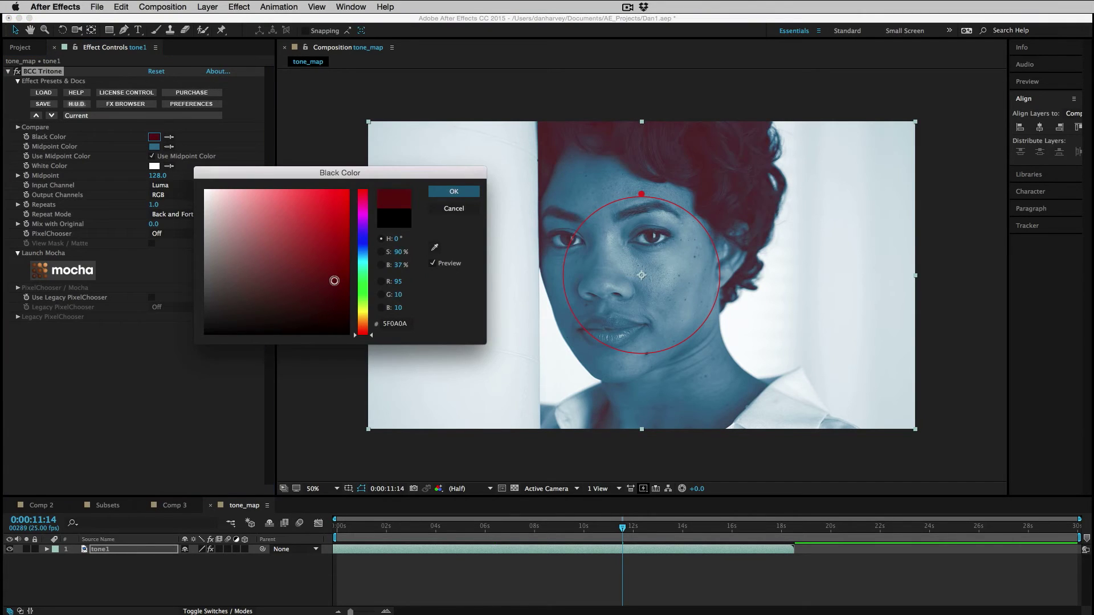
pyautogui.click(453, 191)
pyautogui.click(155, 146)
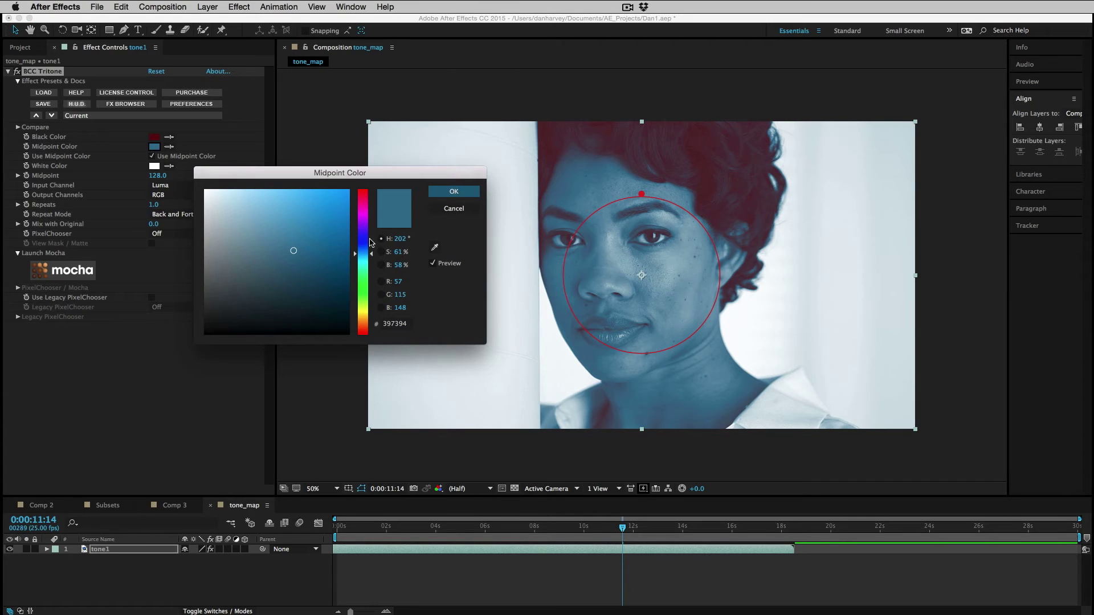
pyautogui.moveTo(357, 256); pyautogui.dragTo(358, 225)
pyautogui.click(453, 191)
pyautogui.click(154, 166)
pyautogui.click(262, 238)
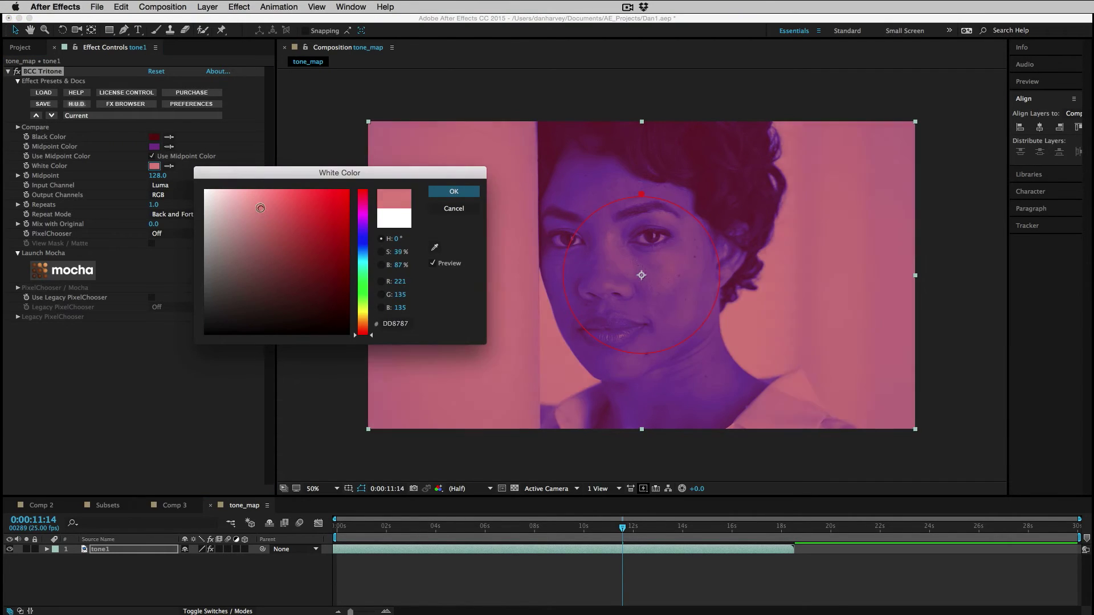
pyautogui.moveTo(263, 237); pyautogui.dragTo(268, 206)
pyautogui.click(454, 192)
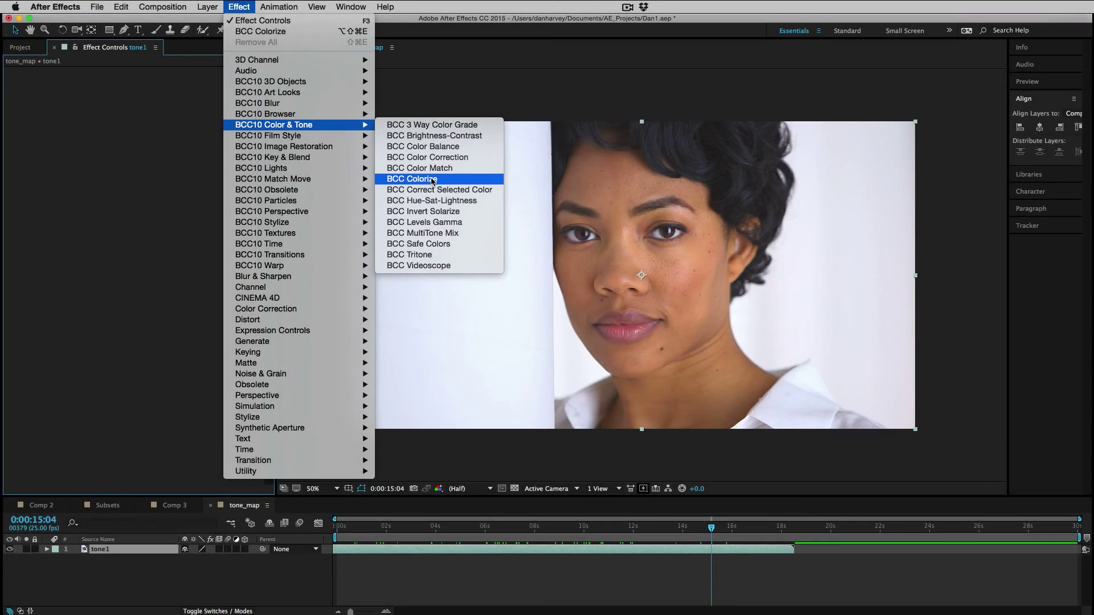
# - Apply BCC Colorize to tone1 with Color 1 dark red and Color 6 orange-yellow
pyautogui.click(432, 179)
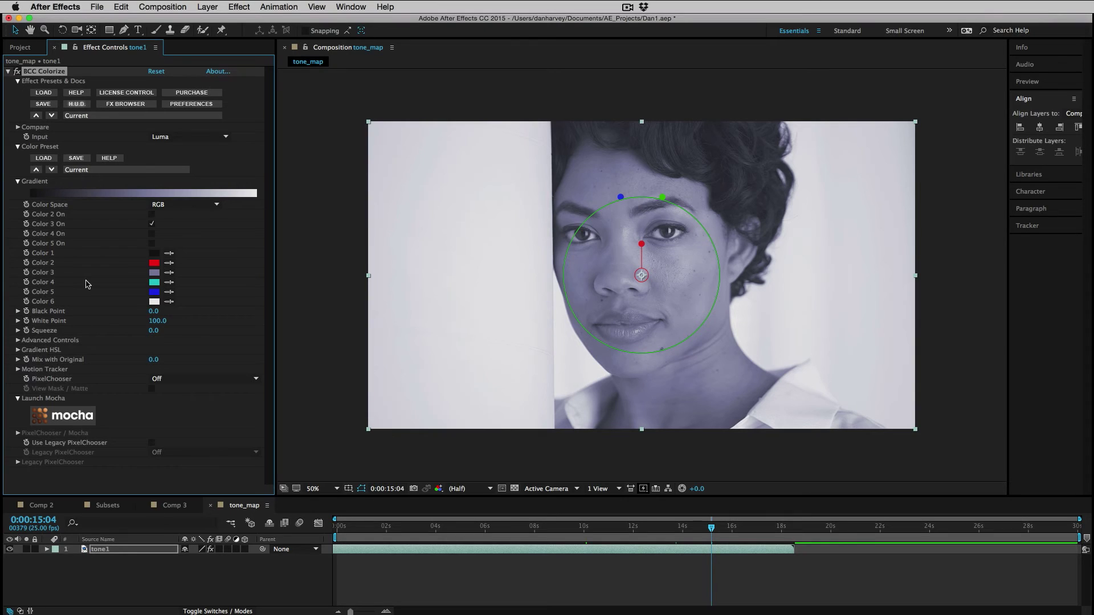
pyautogui.click(154, 253)
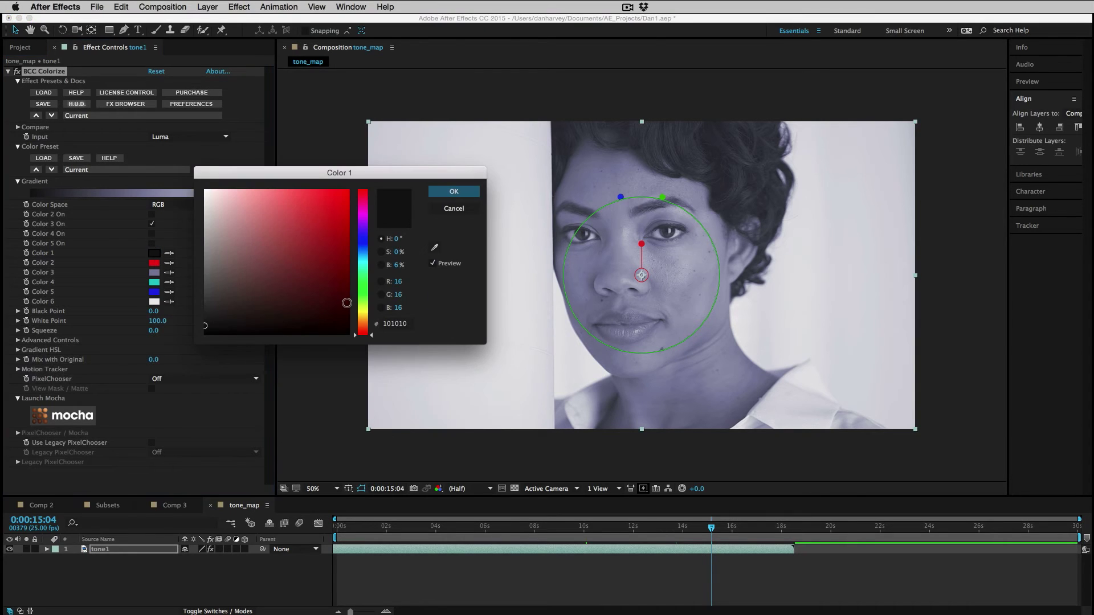
pyautogui.click(346, 302)
pyautogui.click(455, 192)
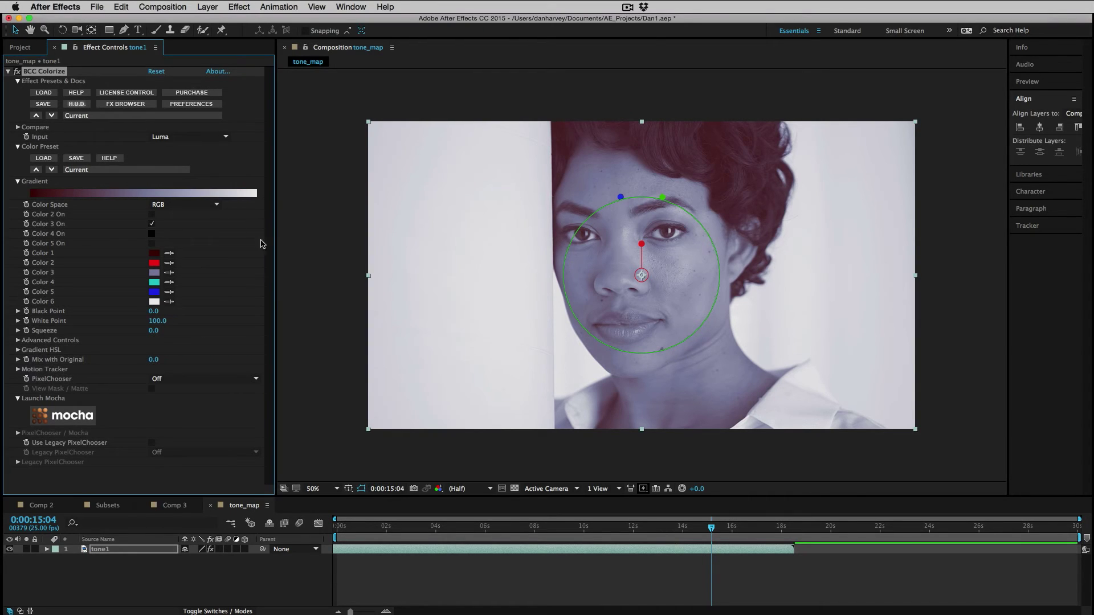
pyautogui.click(154, 302)
pyautogui.click(287, 236)
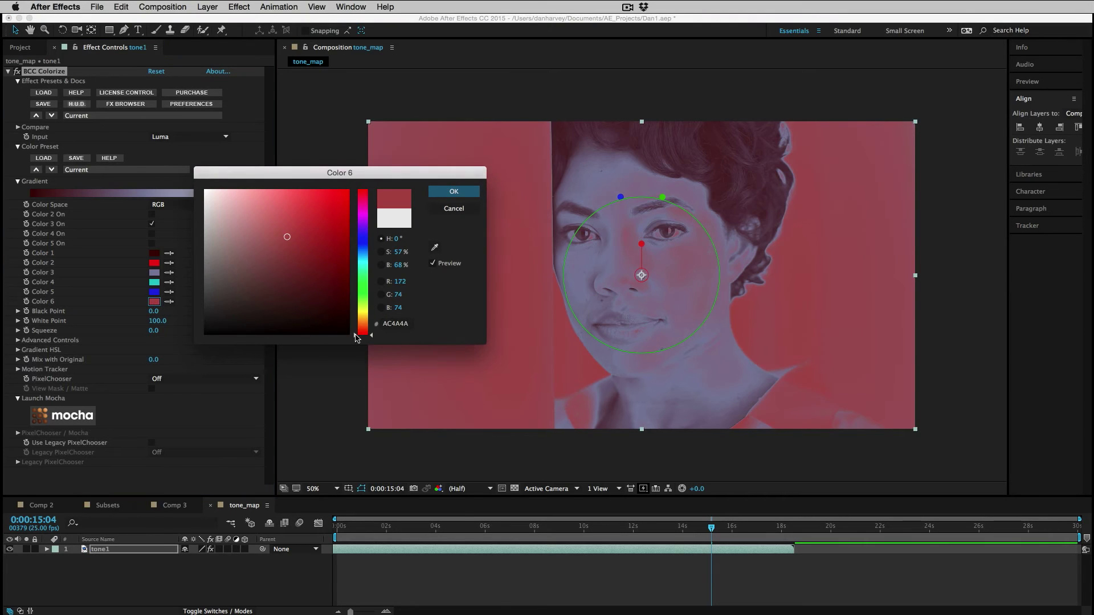
pyautogui.moveTo(354, 337); pyautogui.dragTo(362, 319)
pyautogui.press('Return')
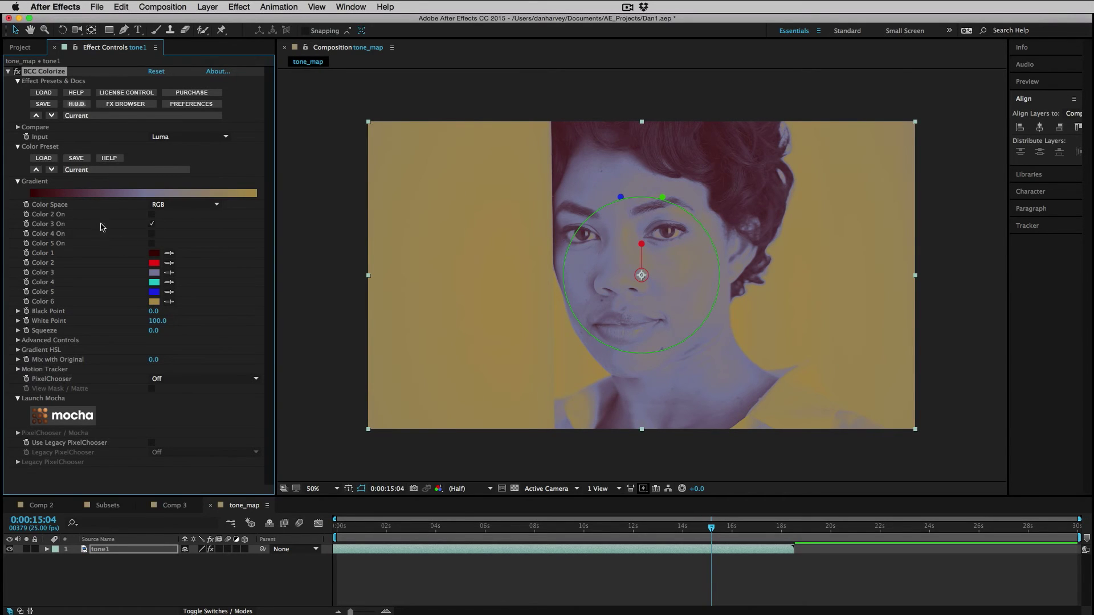
# - Make Color 3 deep magenta (9E207C) and raise the Black Point to 35
pyautogui.click(154, 272)
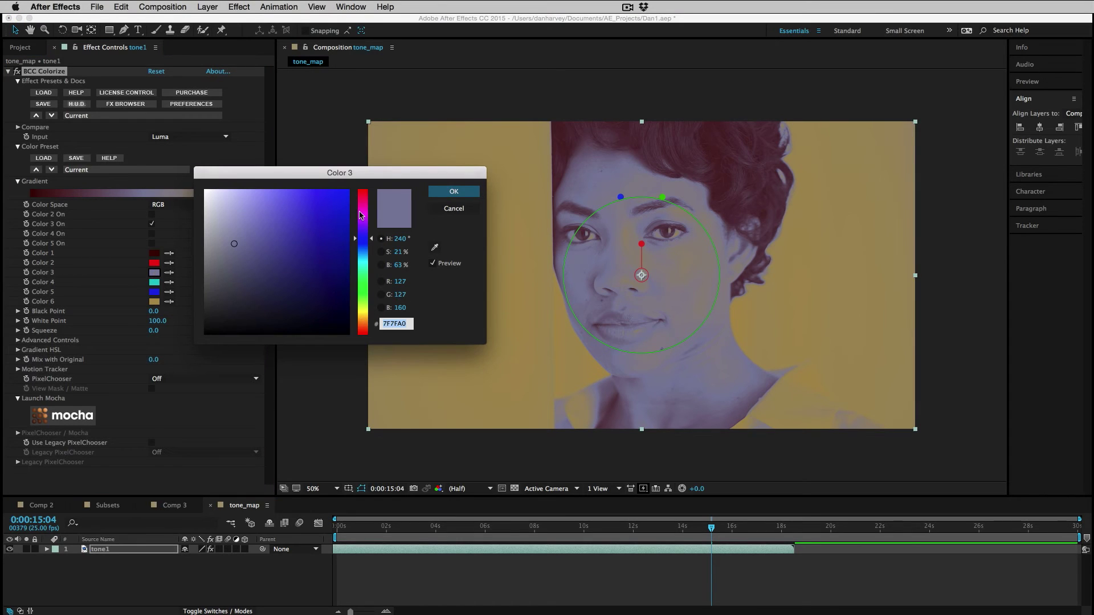
pyautogui.click(361, 209)
pyautogui.click(320, 245)
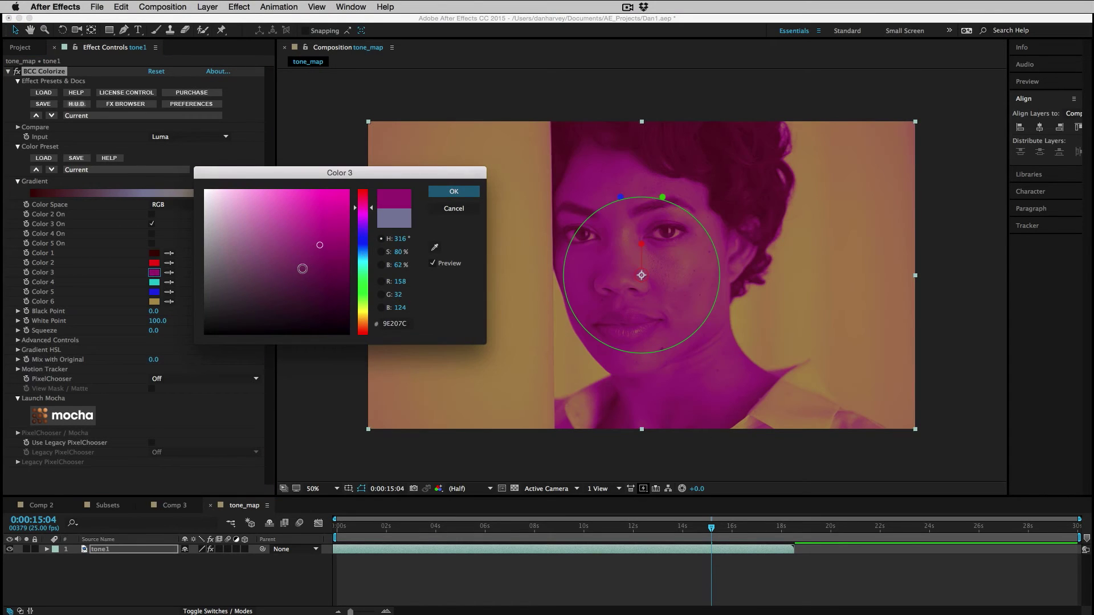
pyautogui.click(453, 191)
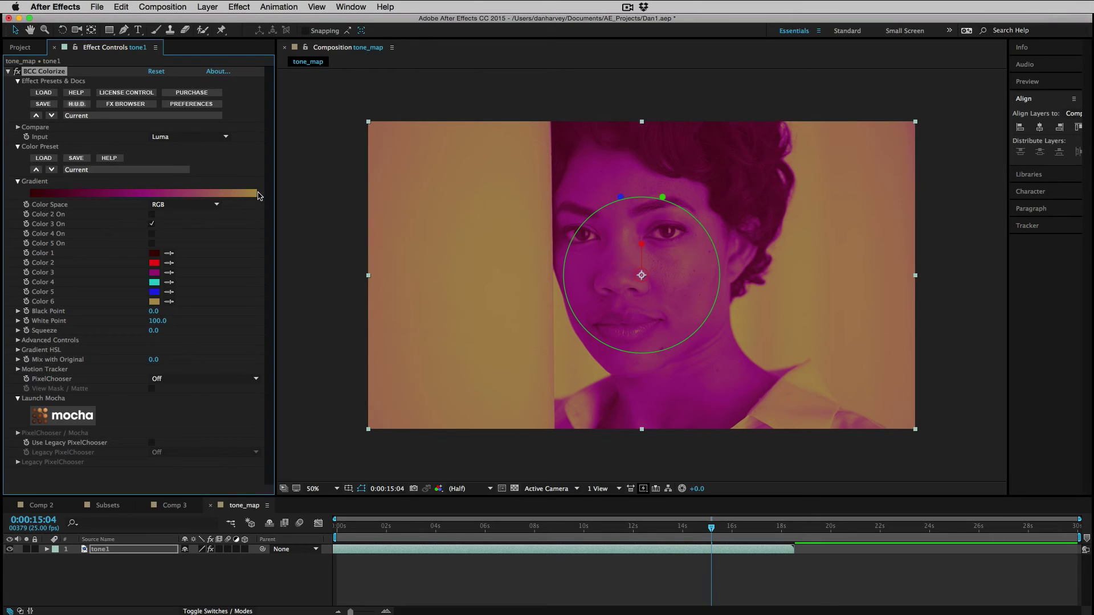
pyautogui.moveTo(155, 312); pyautogui.dragTo(138, 332)
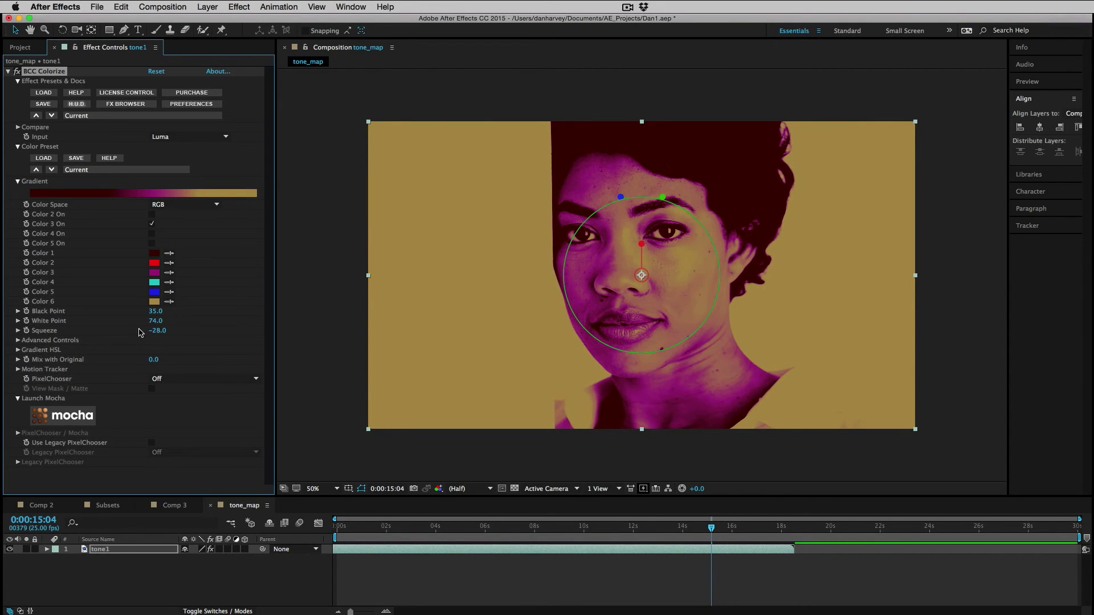
# - Set the Colorize Loop Mode to Back & Forth Loop under Advanced Controls
pyautogui.click(17, 341)
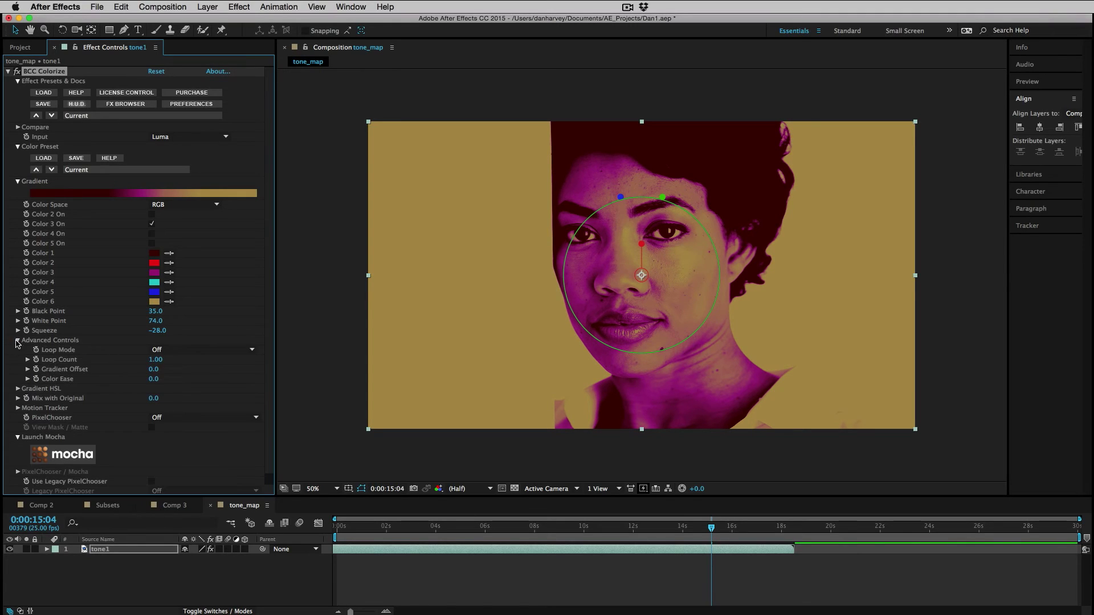
pyautogui.click(180, 349)
pyautogui.click(181, 372)
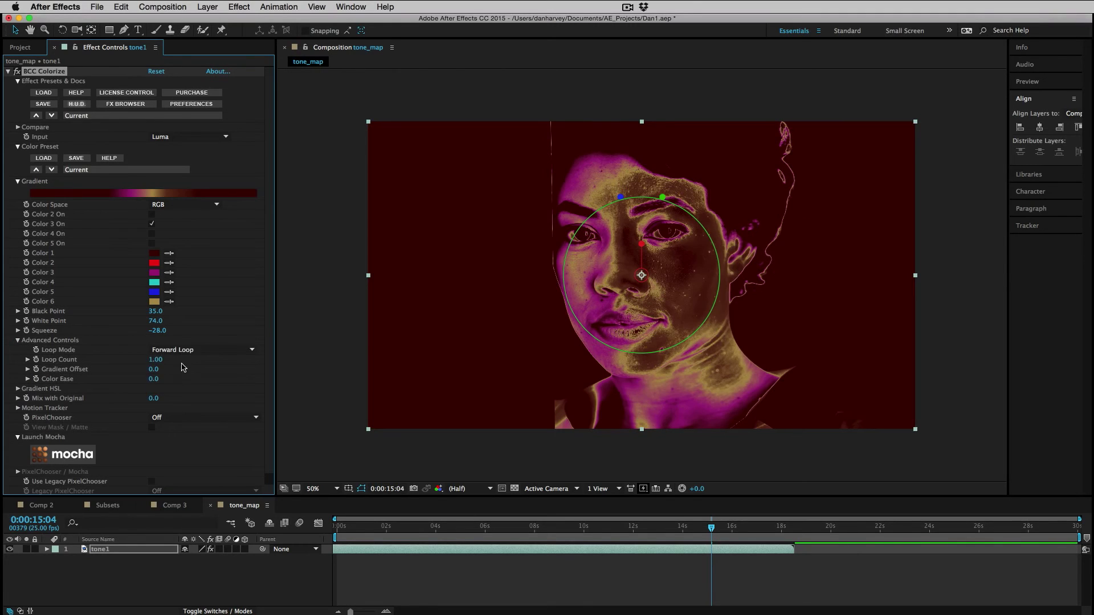
pyautogui.click(183, 357)
pyautogui.click(188, 383)
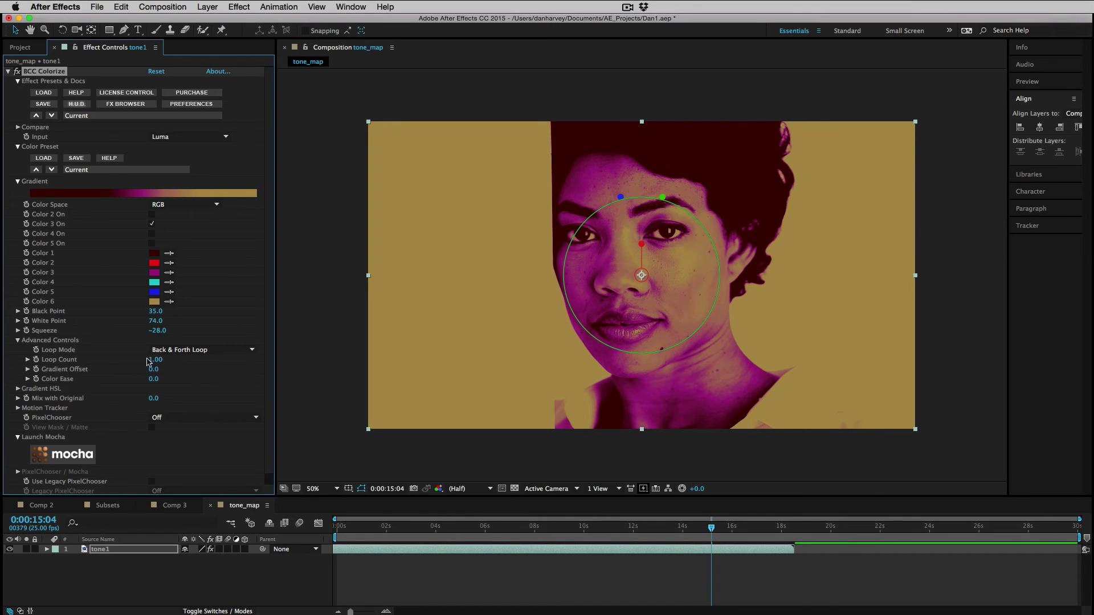
# - Set Loop Count to 7.20 and Gradient Offset to 127 for banded colour
pyautogui.moveTo(148, 361); pyautogui.dragTo(194, 363)
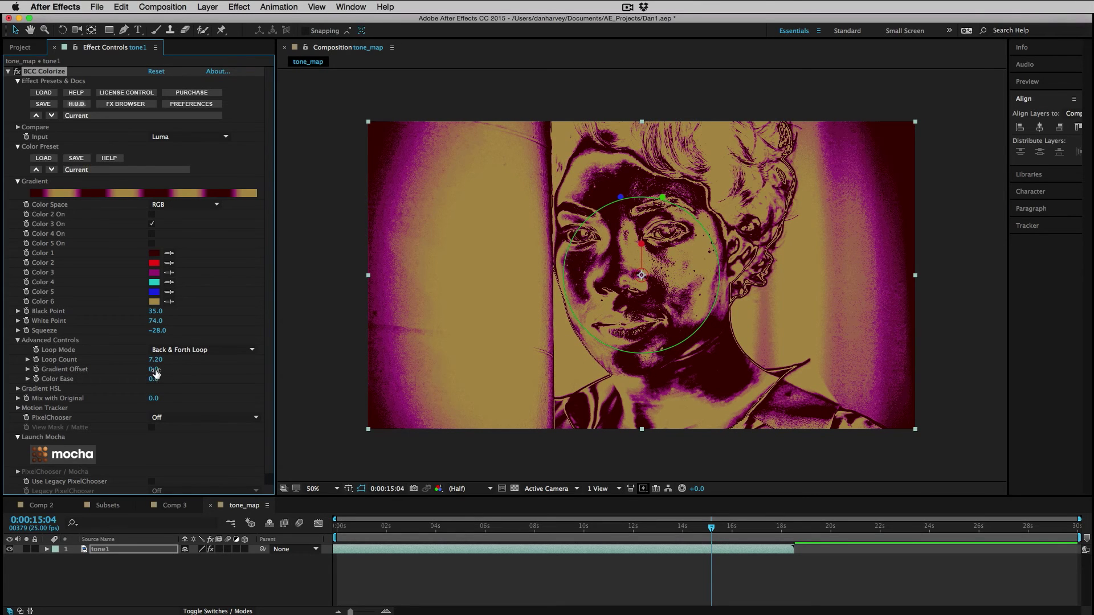
pyautogui.moveTo(154, 370); pyautogui.dragTo(233, 373)
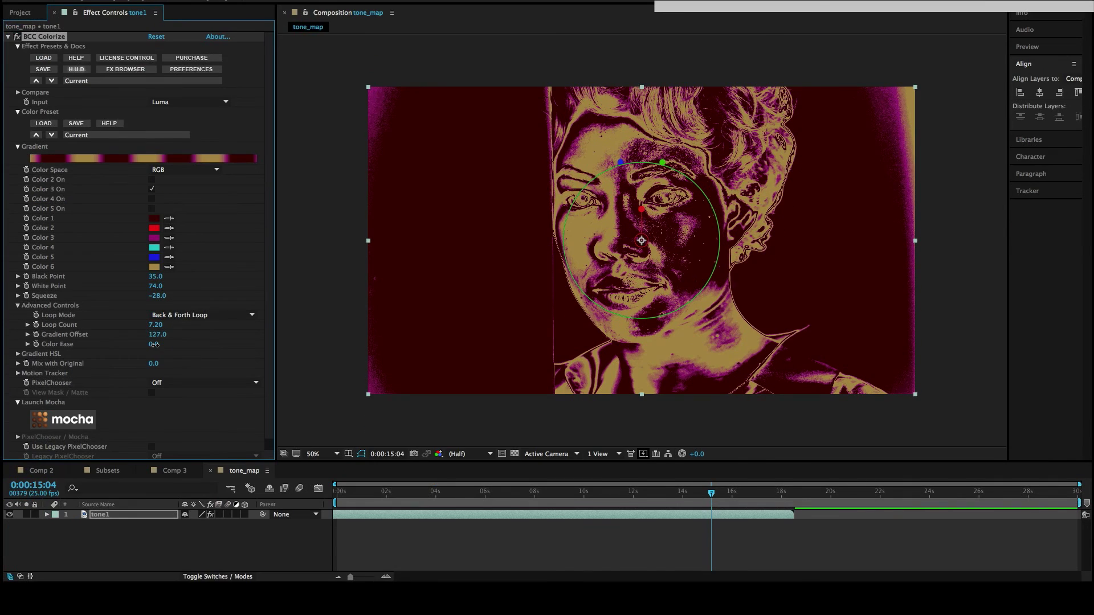
pyautogui.moveTo(153, 344); pyautogui.dragTo(171, 345)
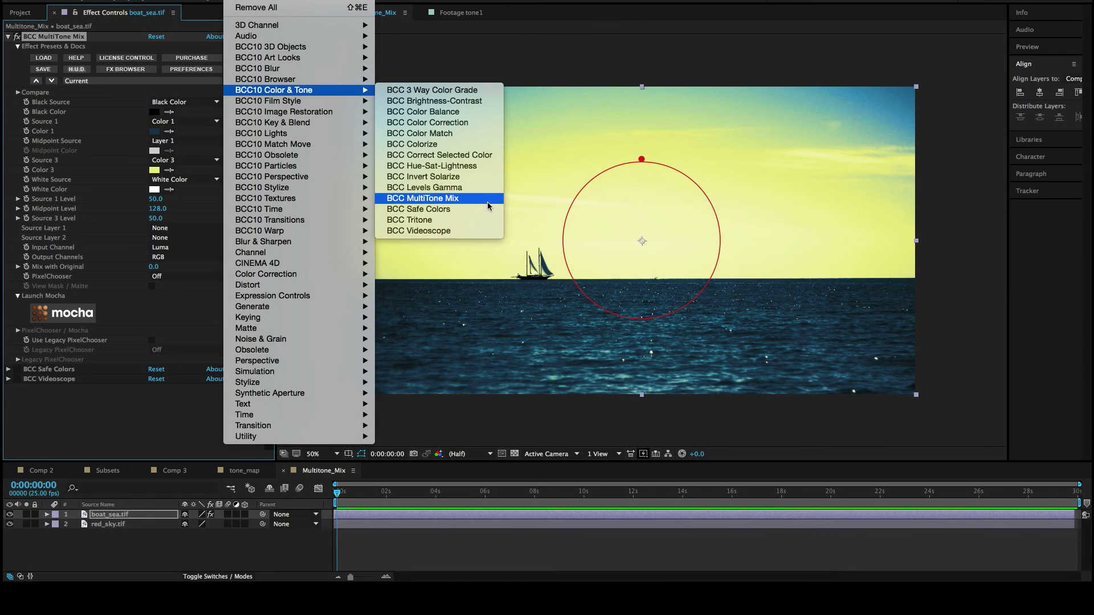
# - Bypass MultiTone Mix and toggle the boat layer to view the original footage
pyautogui.click(328, 180)
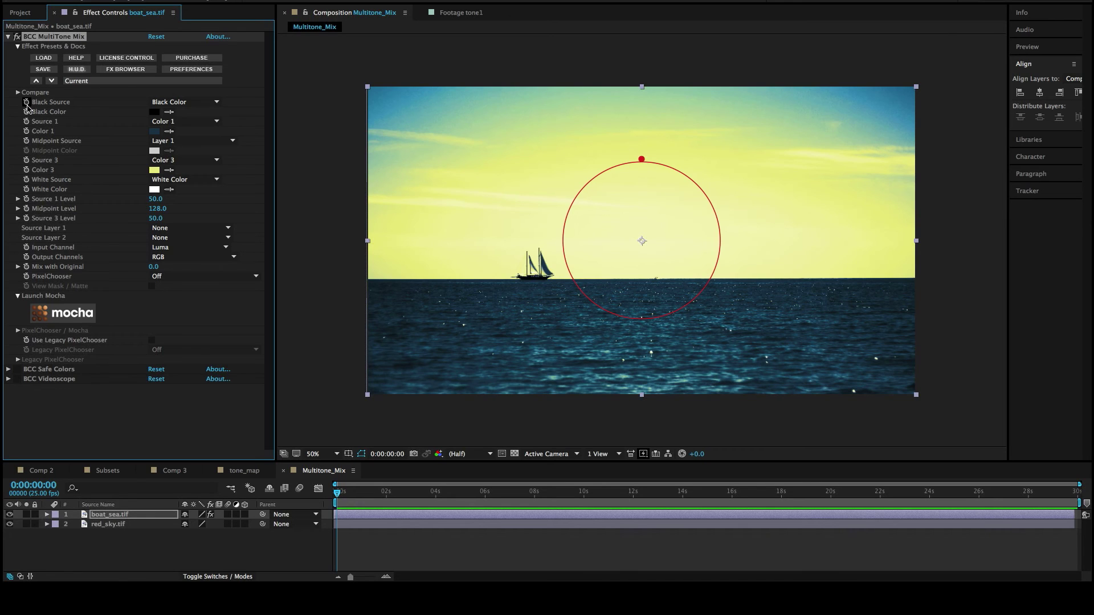
pyautogui.click(16, 36)
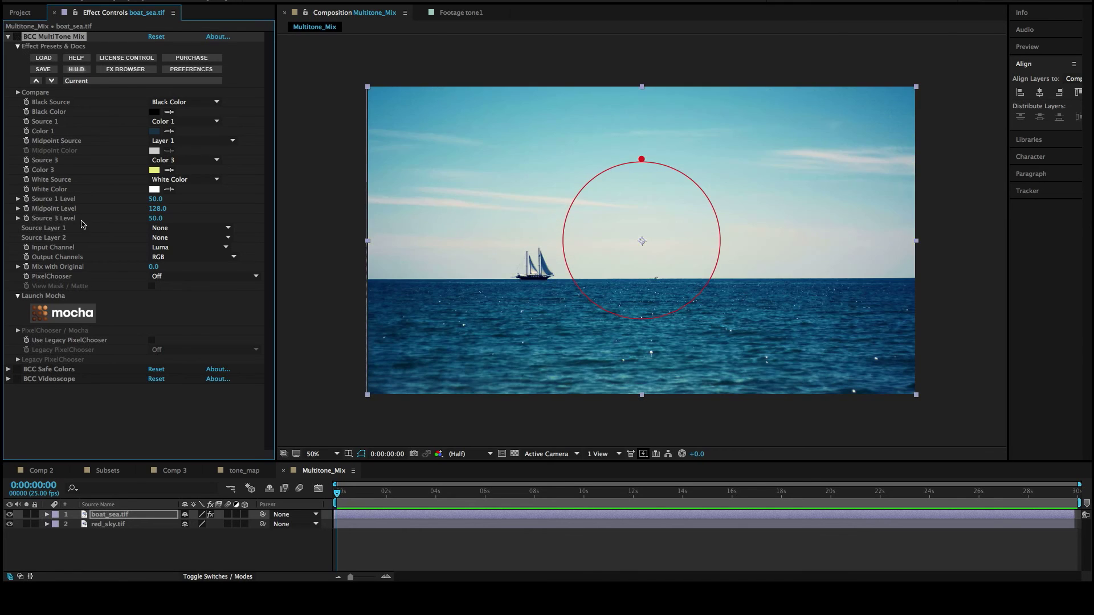
pyautogui.click(10, 515)
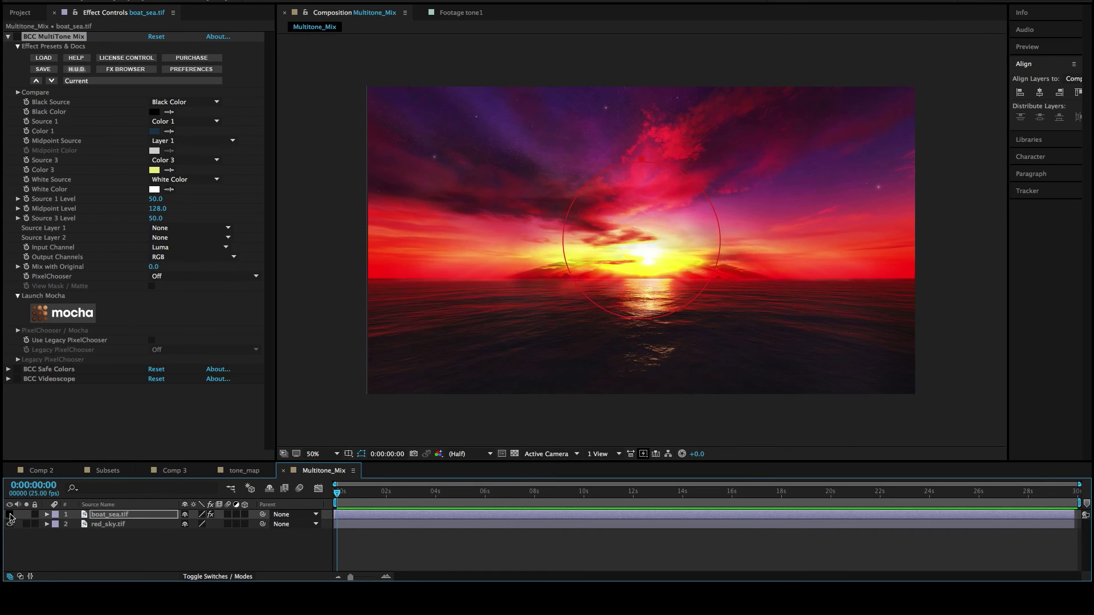
pyautogui.click(10, 515)
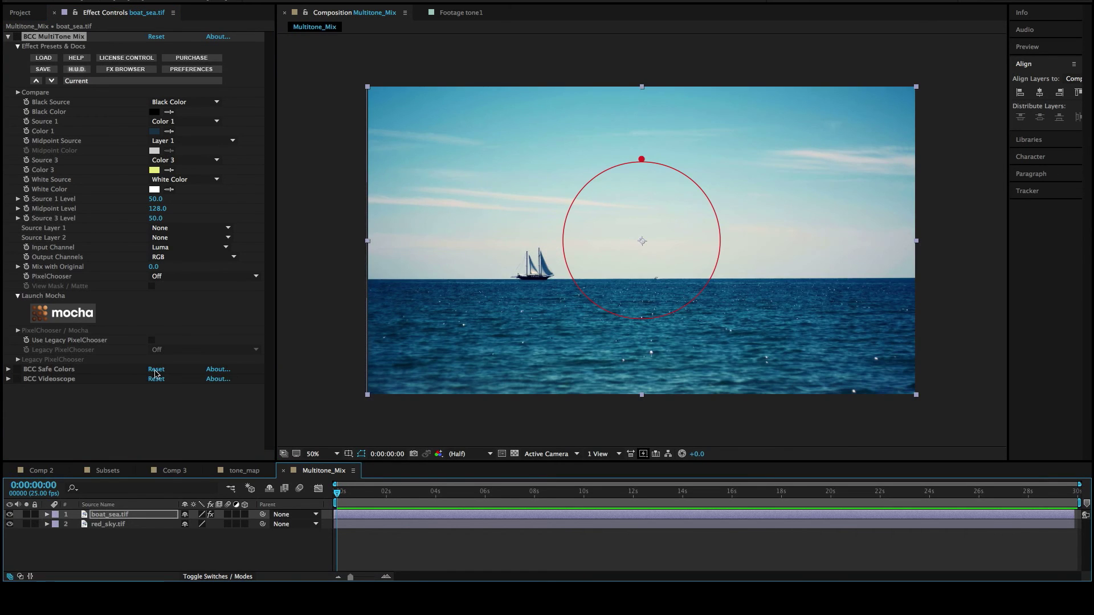
# - Set Source Layer 1 to boat_sea.tif and Source Layer 2 to red_sky.tif
pyautogui.click(185, 233)
pyautogui.click(186, 257)
pyautogui.click(181, 239)
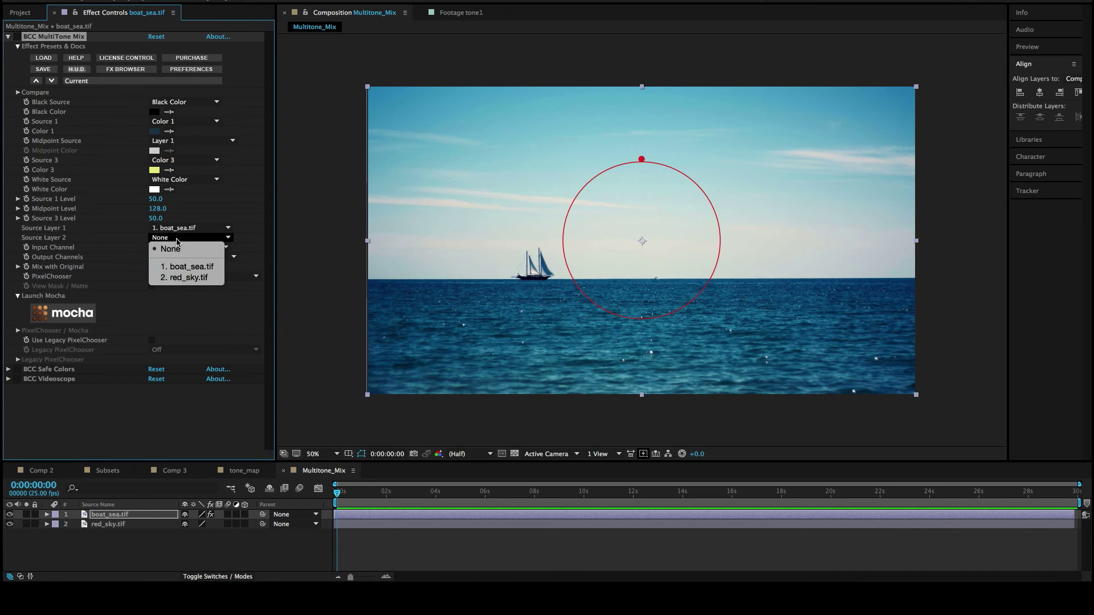
pyautogui.click(181, 278)
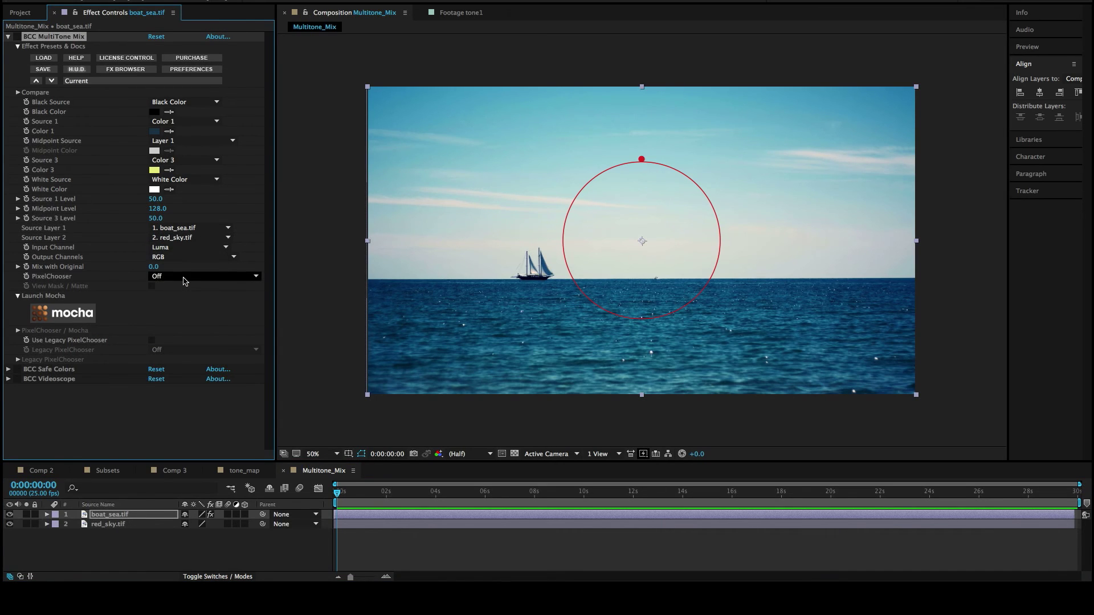
# - Take Source 1 and White from Layer 1 and the Midpoint from Layer 2
pyautogui.click(180, 122)
pyautogui.click(182, 145)
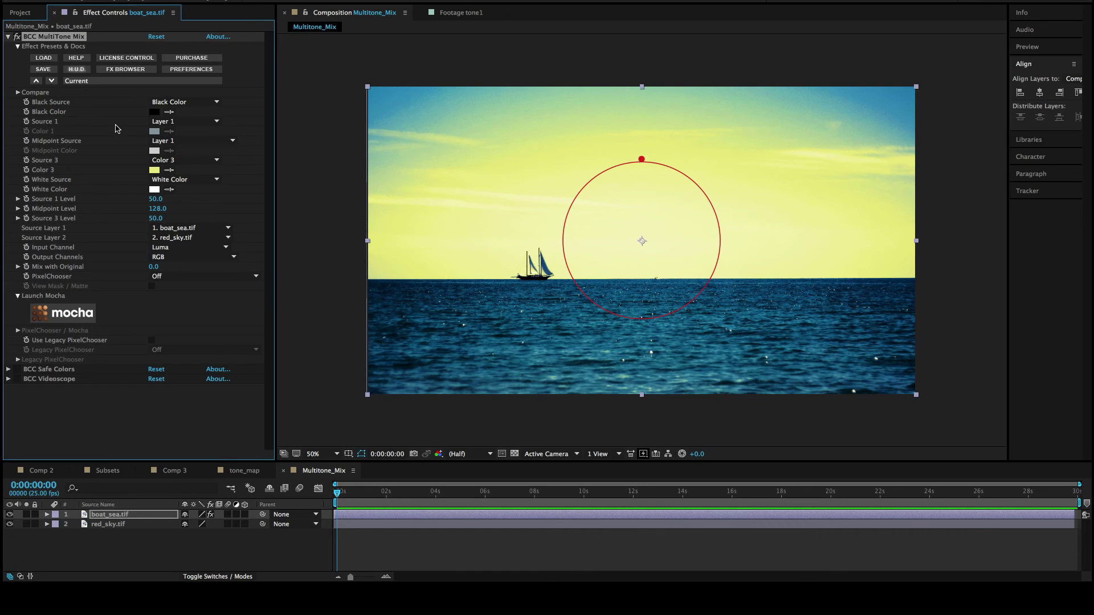
pyautogui.click(180, 141)
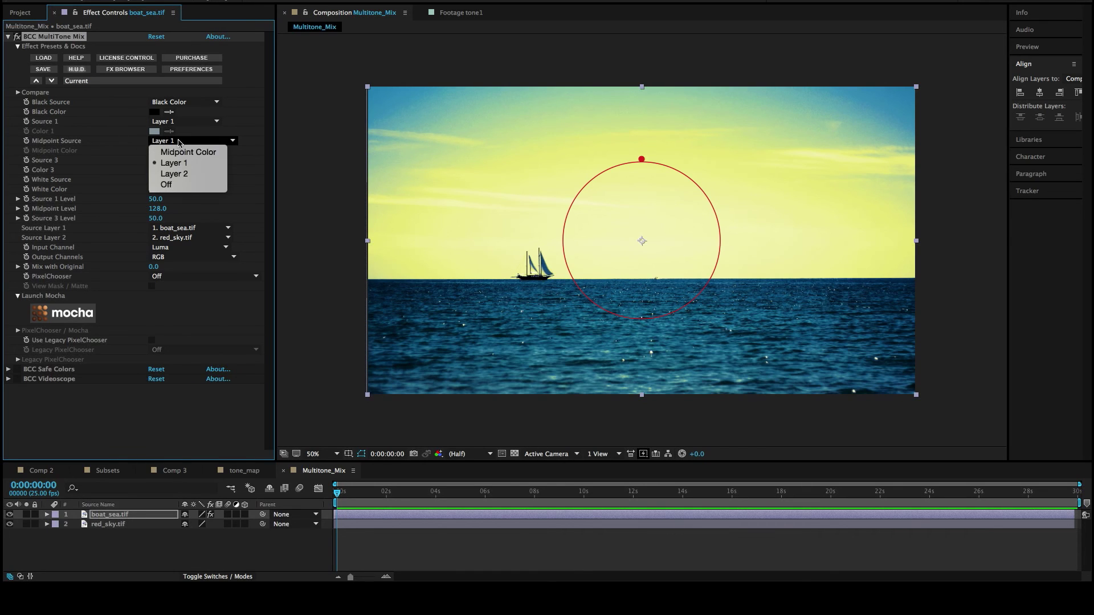
pyautogui.click(180, 174)
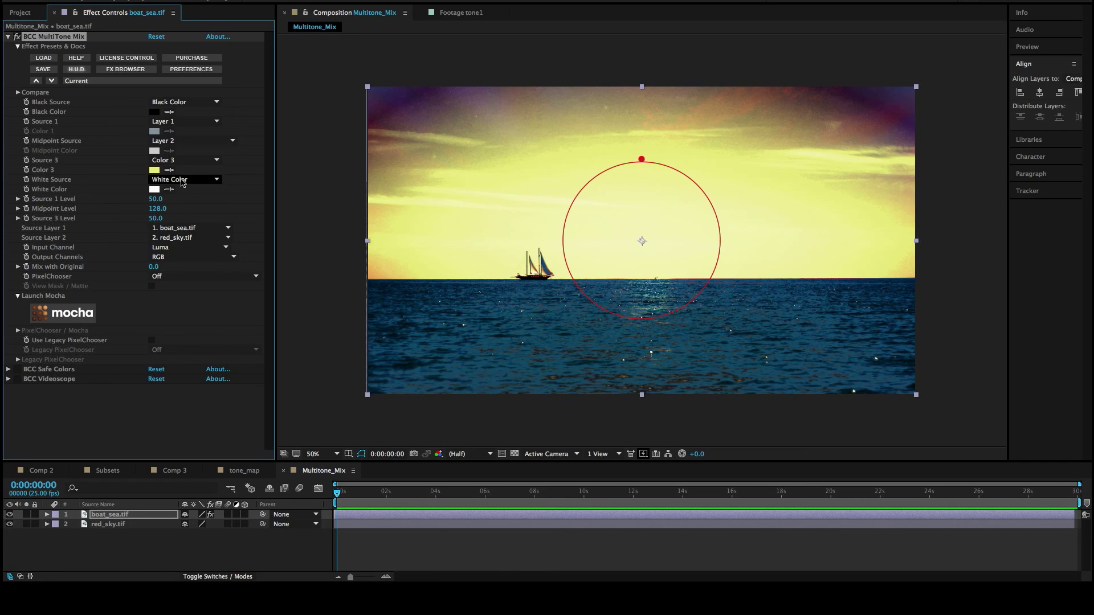
pyautogui.click(181, 178)
# - Raise the MultiTone Mix Midpoint Level to 255 so the red_sky sunset fills the sky
pyautogui.press('Escape')
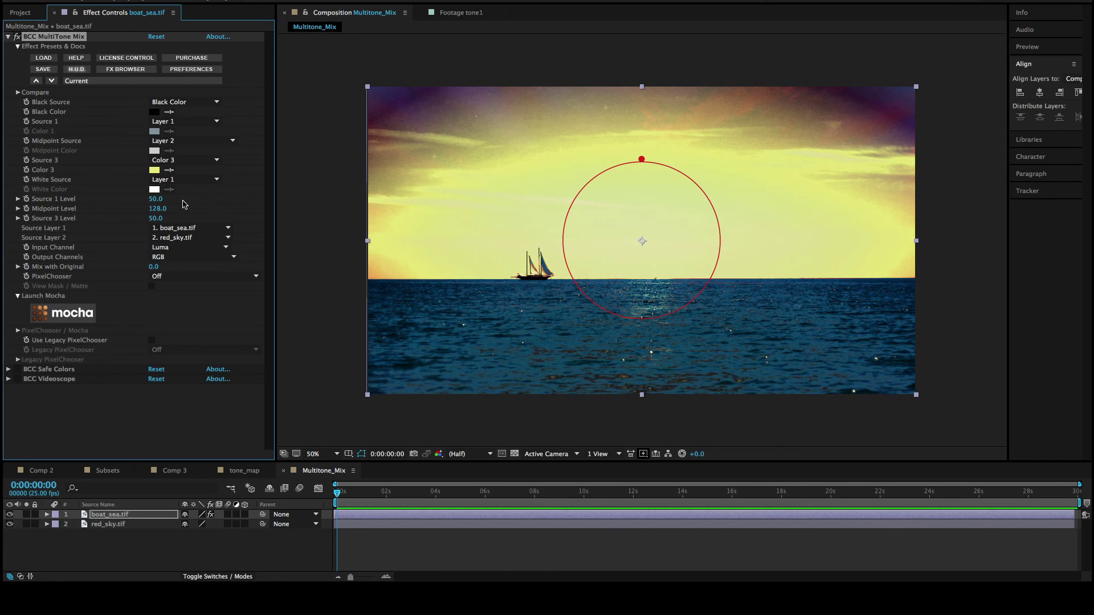
pyautogui.moveTo(158, 208); pyautogui.dragTo(234, 208)
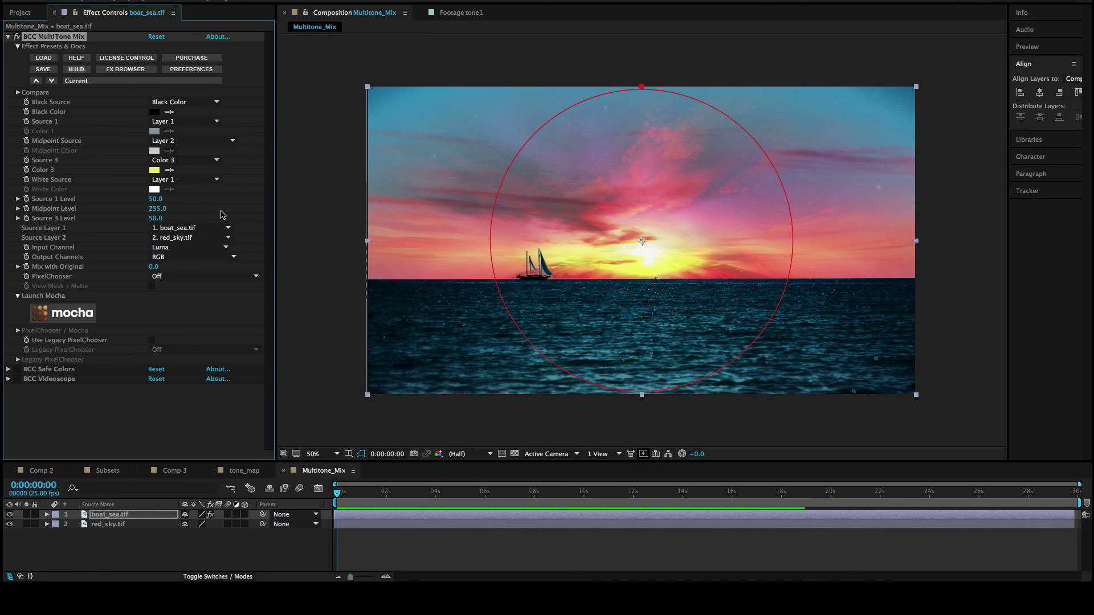
# - Enable BCC Videoscope's vectorscope, then toggle BCC Safe Colors (Saturation Limit 80) off and on to compare
pyautogui.click(8, 36)
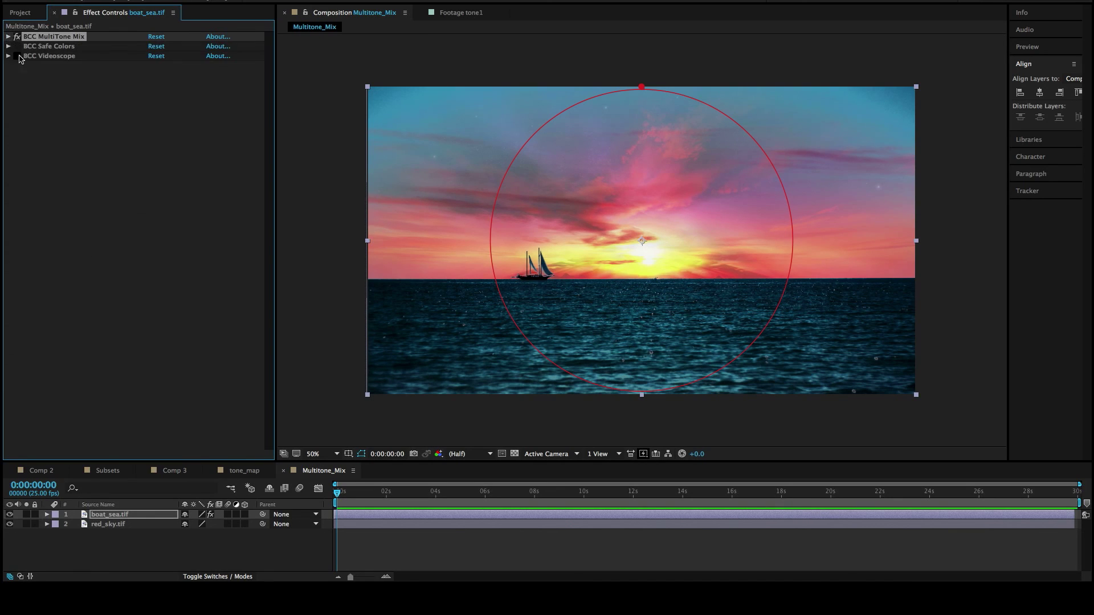
pyautogui.click(17, 55)
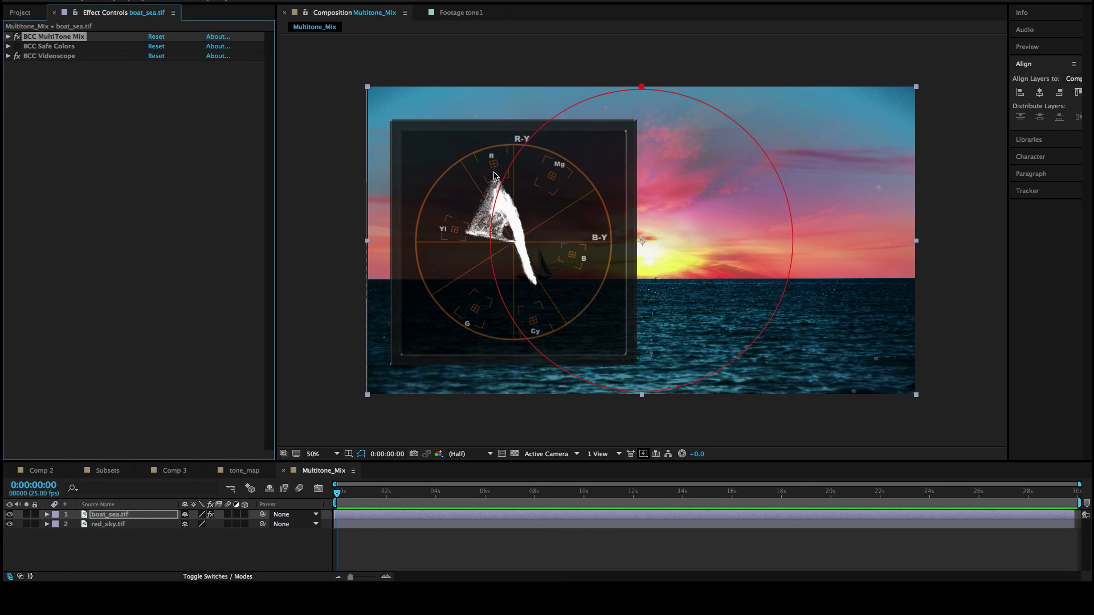
pyautogui.click(7, 47)
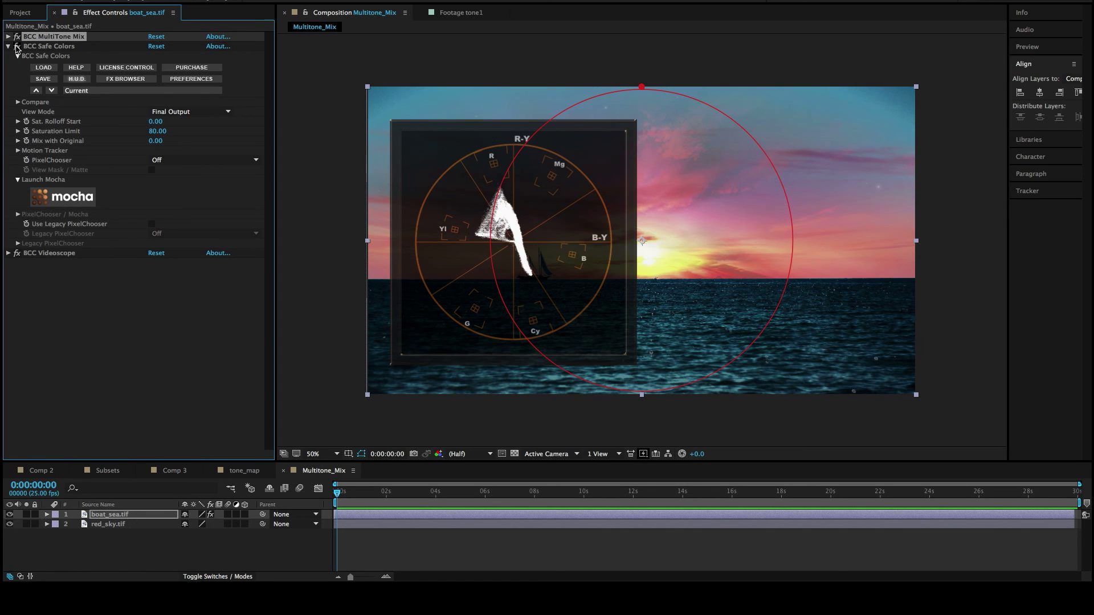
pyautogui.click(16, 46)
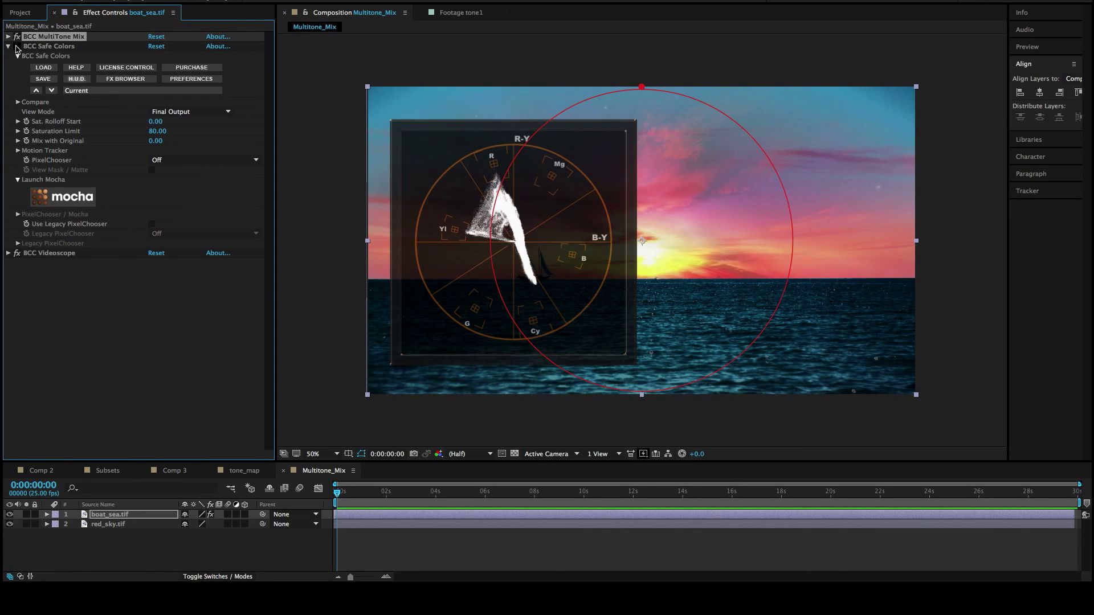
pyautogui.click(17, 46)
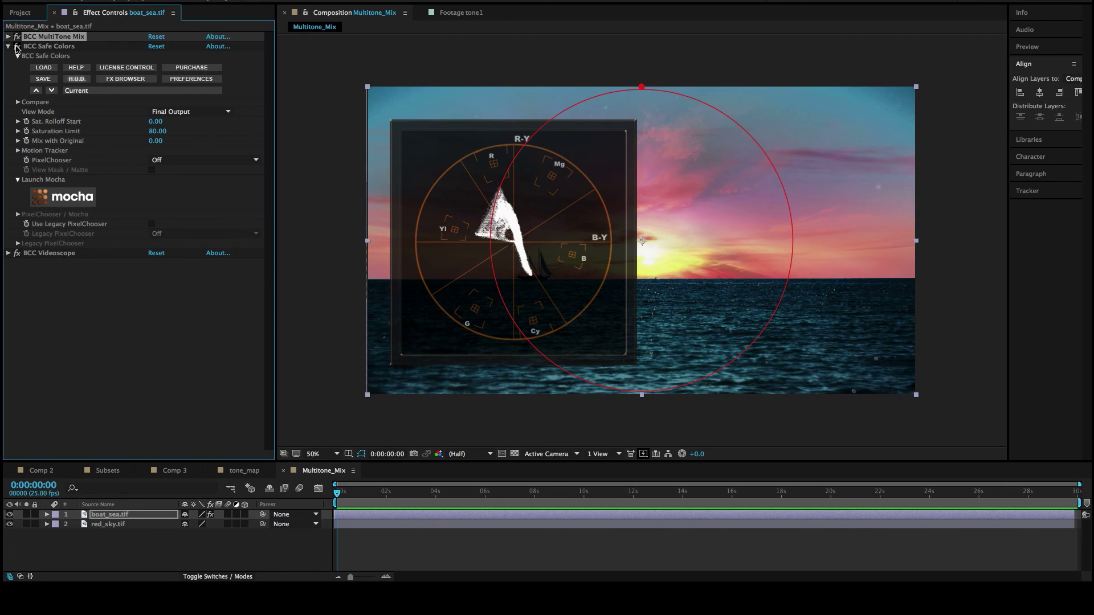
pyautogui.click(8, 47)
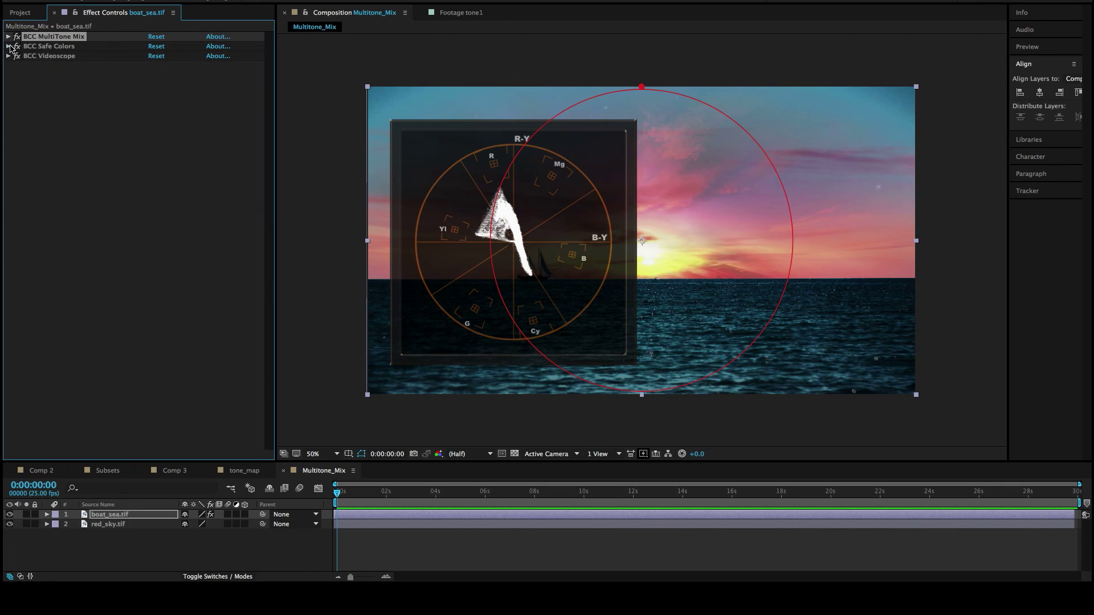